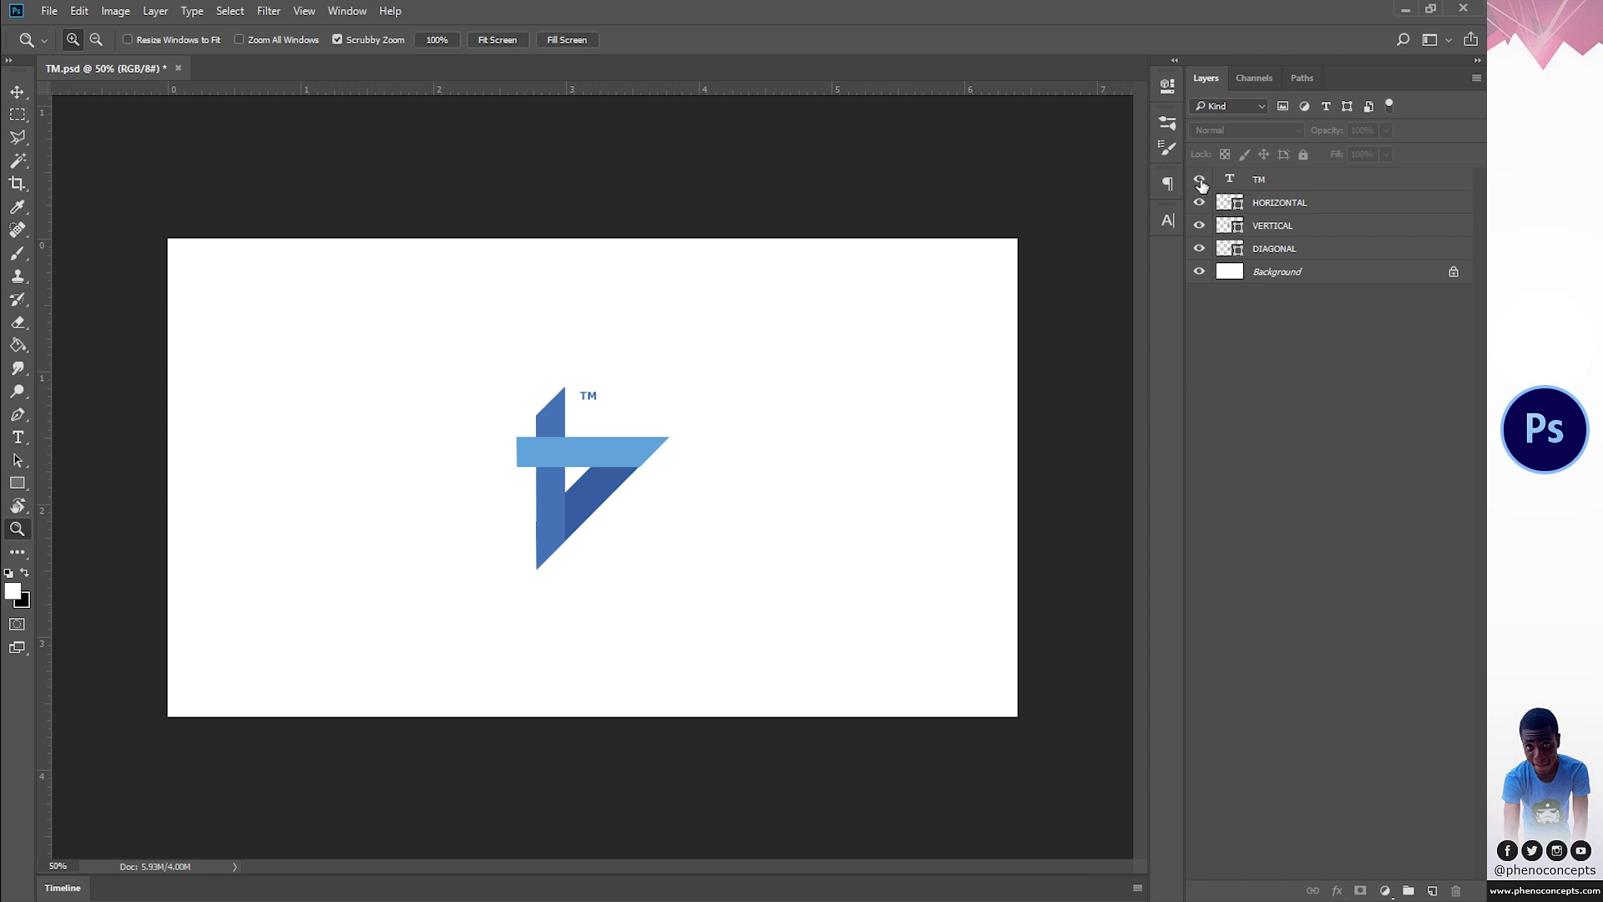
# Step: Fit the canvas, then hide and reshow each of the TM, HORIZONTAL, VERTICAL and DIAGONAL layers
pyautogui.click(519, 39)
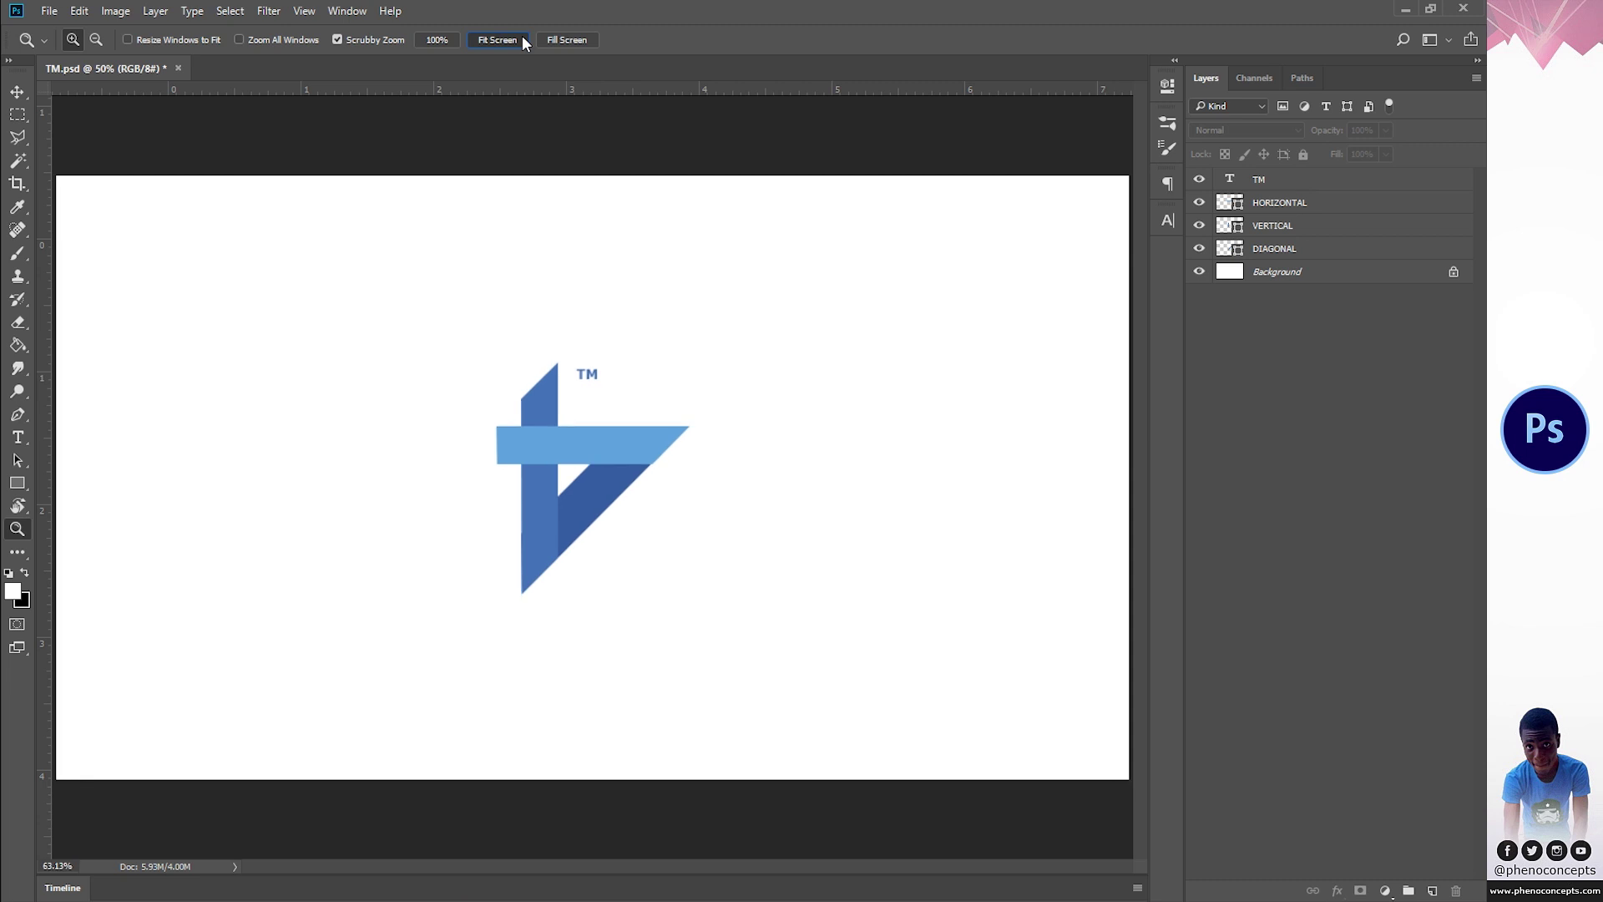
pyautogui.click(1200, 179)
pyautogui.click(1201, 180)
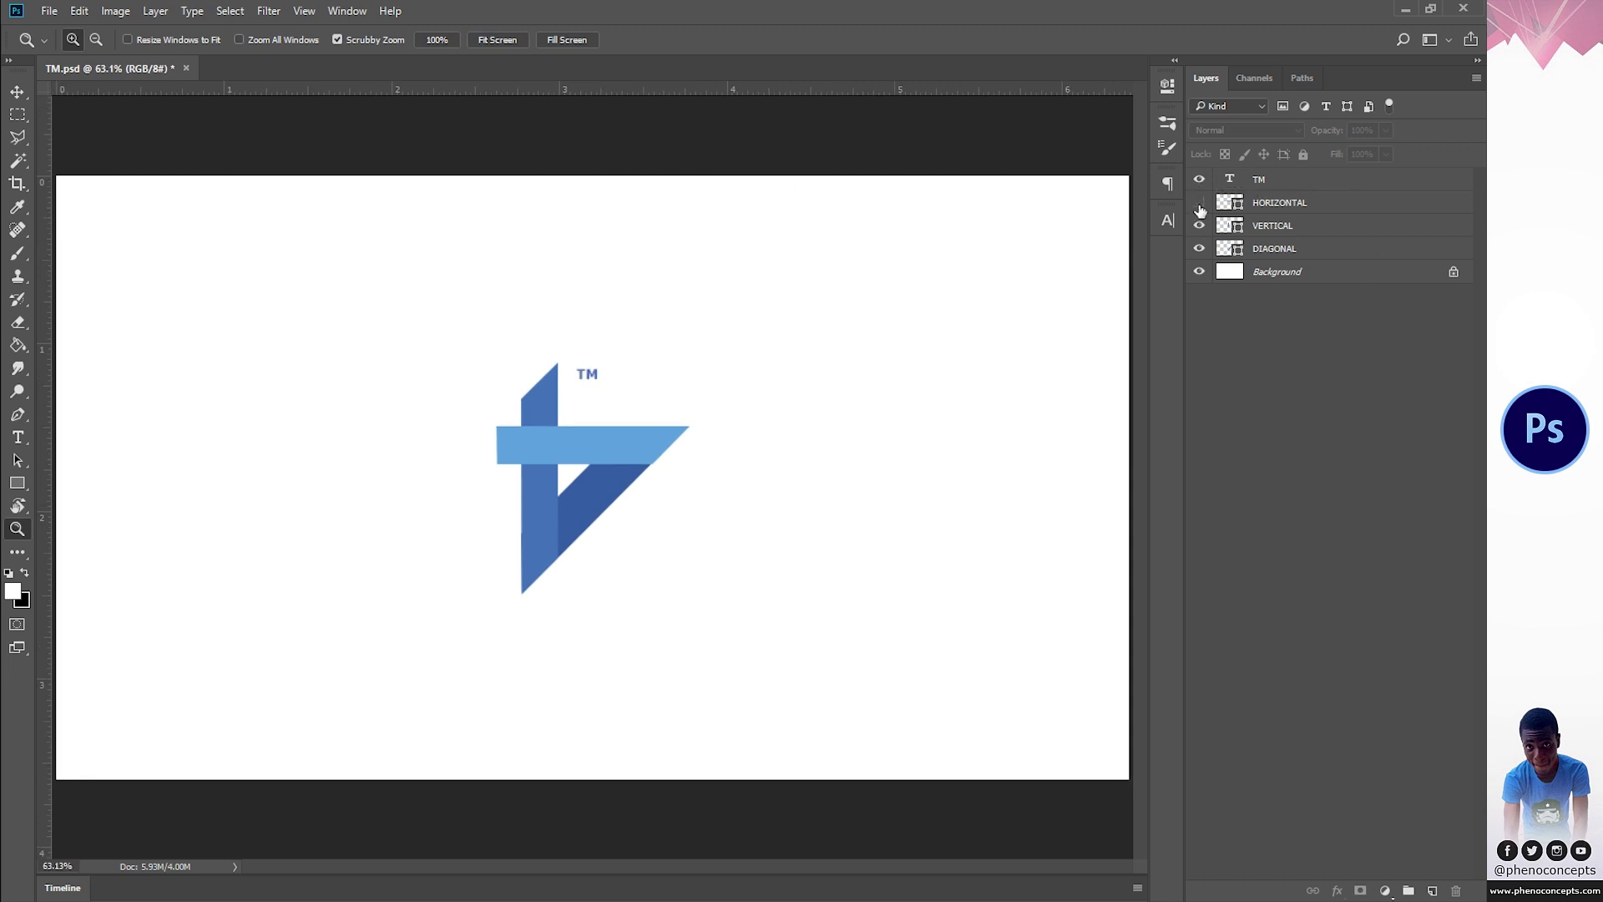
pyautogui.click(1200, 205)
pyautogui.click(1200, 205)
pyautogui.click(1199, 227)
pyautogui.click(1199, 230)
pyautogui.click(1199, 249)
pyautogui.click(1199, 249)
# Step: Show the Timeline panel via Window, enlarge the canvas area, and start the TM clip at zero
pyautogui.click(348, 11)
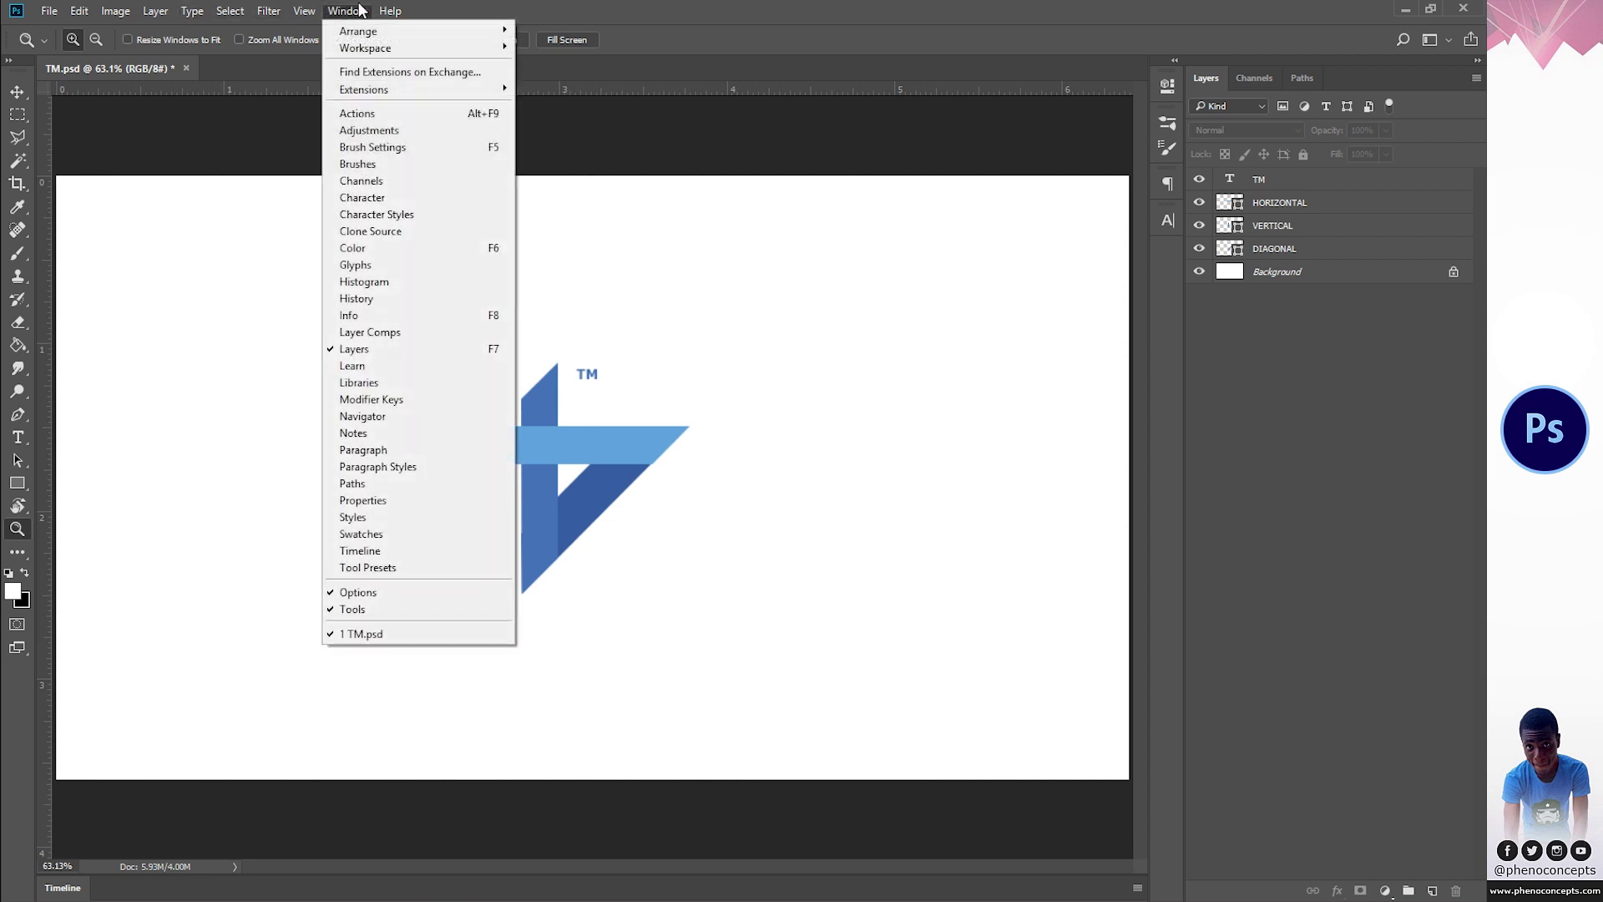
pyautogui.click(365, 555)
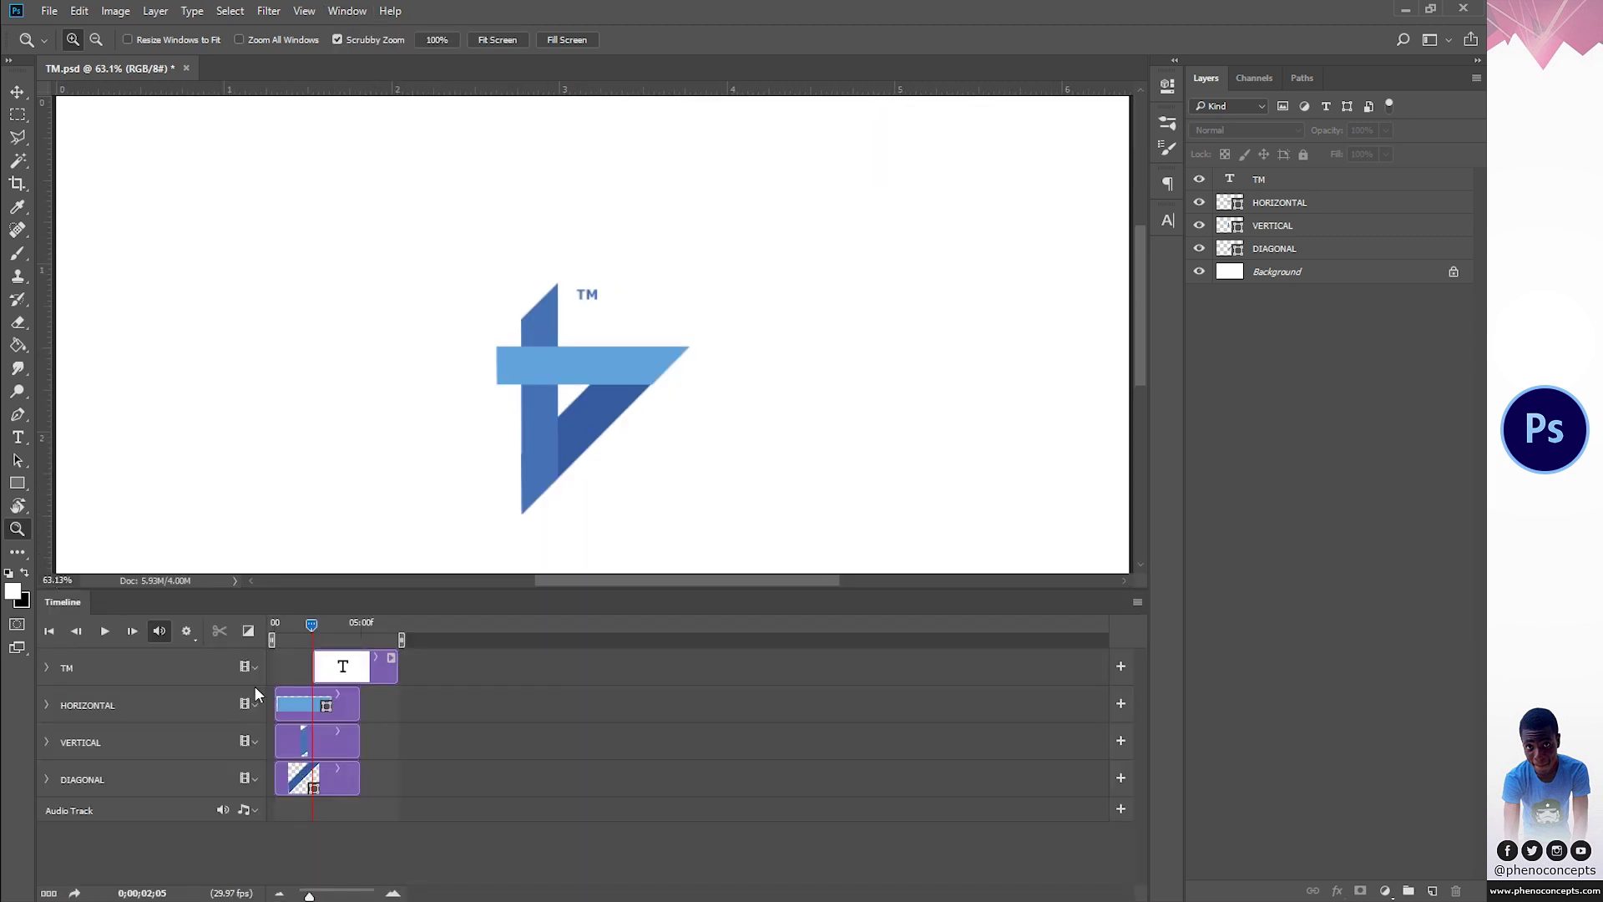
pyautogui.moveTo(425, 589); pyautogui.dragTo(430, 610)
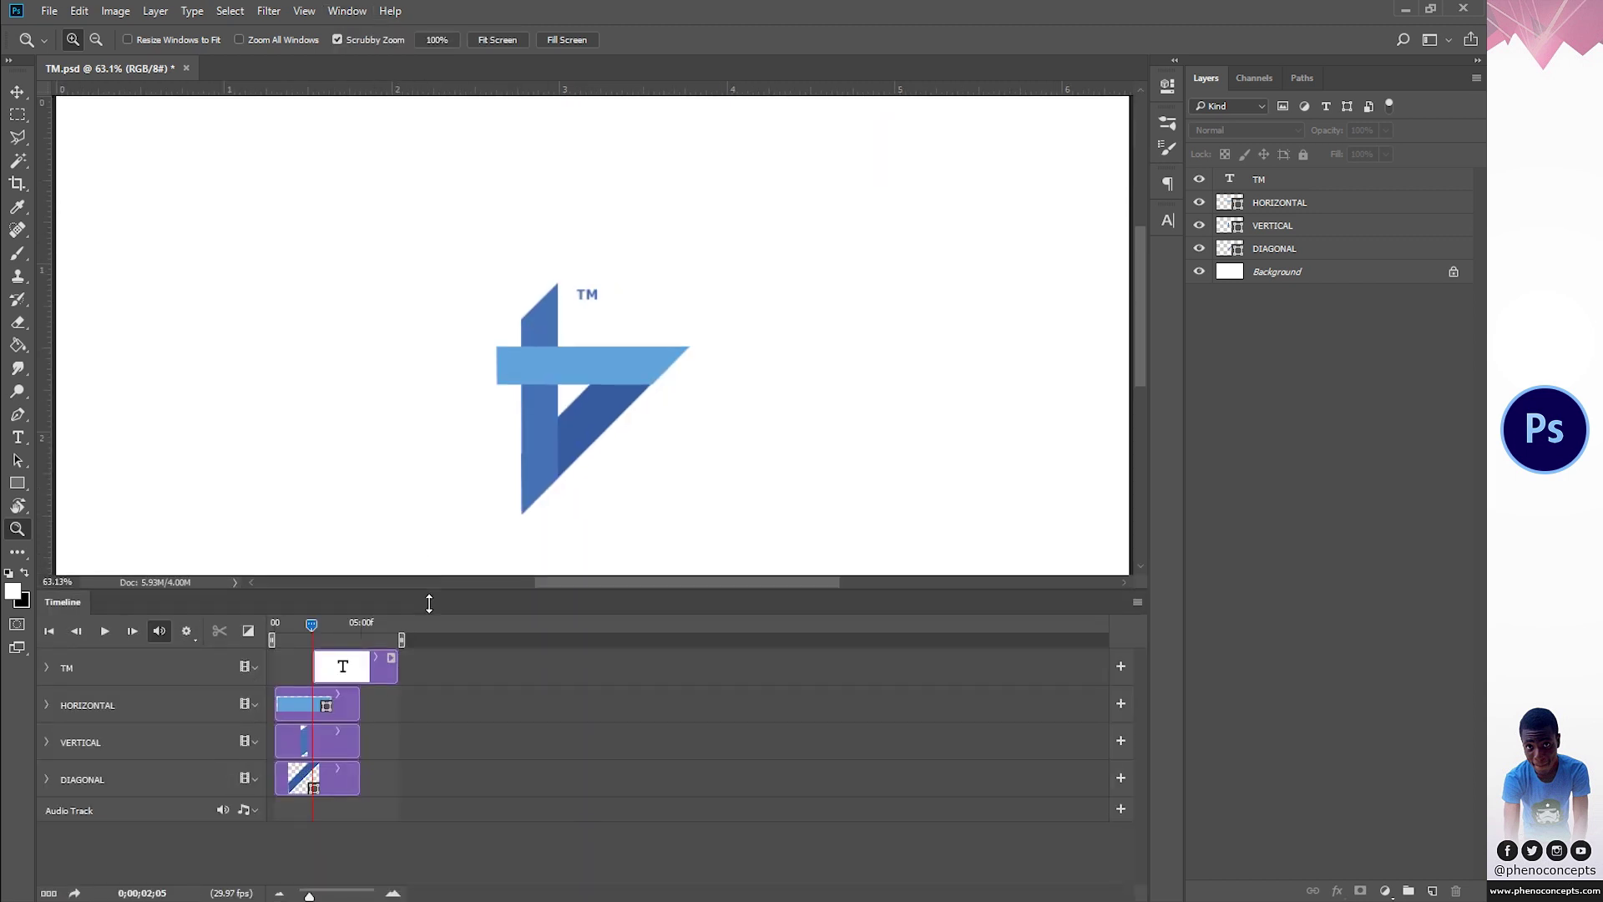
pyautogui.moveTo(364, 691); pyautogui.dragTo(326, 692)
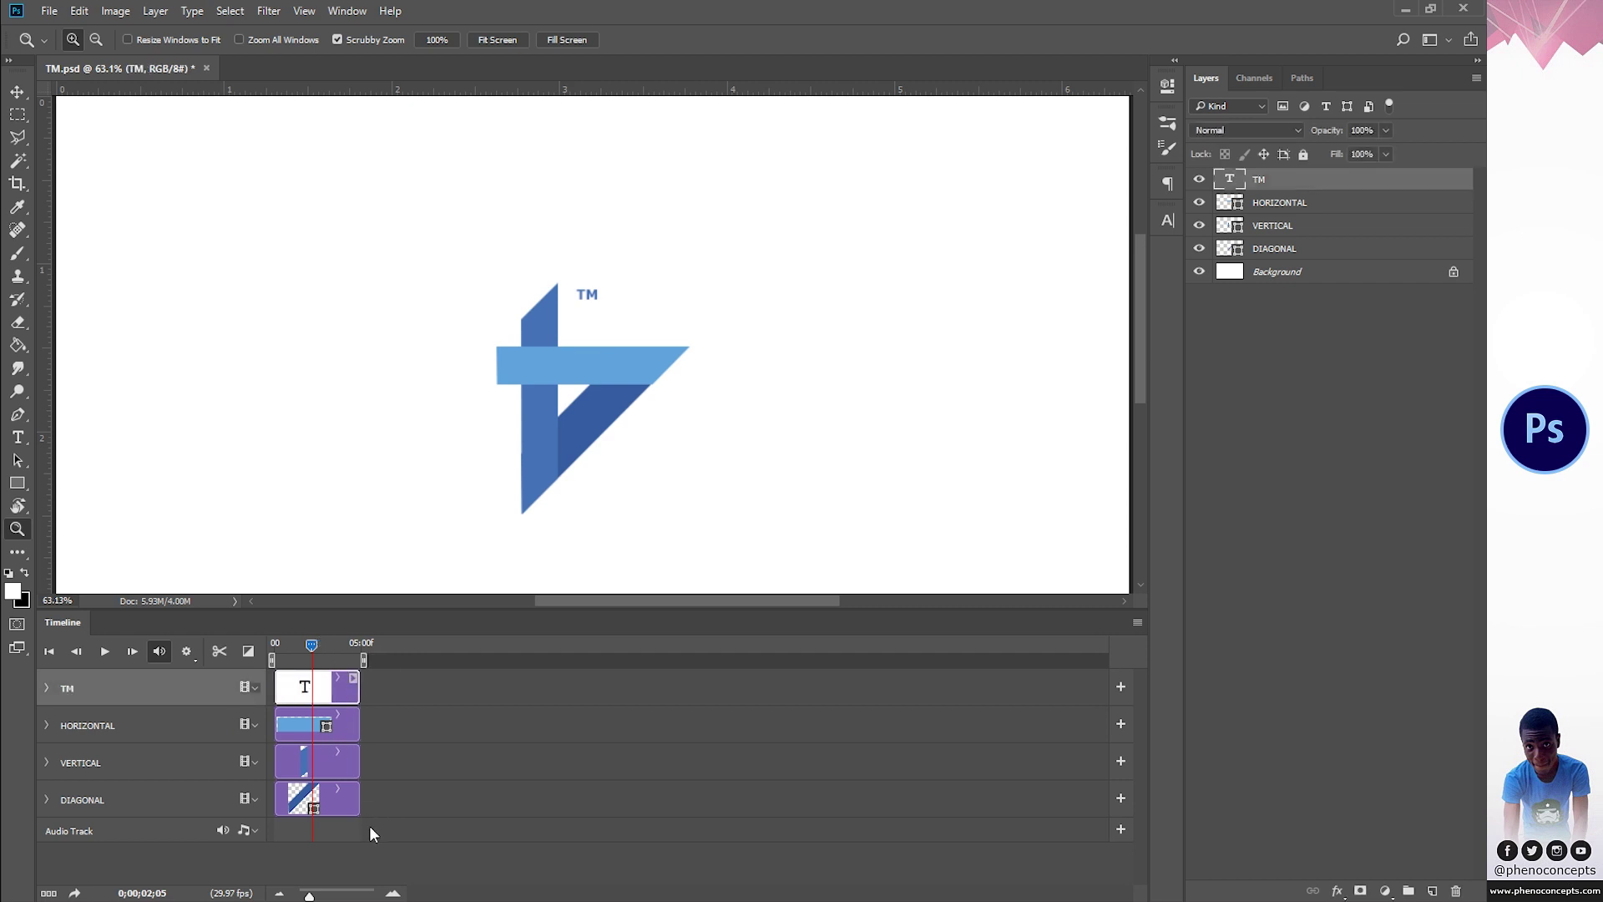
# Step: Zoom the timeline in, put the playhead at 2 seconds, and select all four logo layers
pyautogui.click(393, 894)
pyautogui.click(394, 893)
pyautogui.click(393, 894)
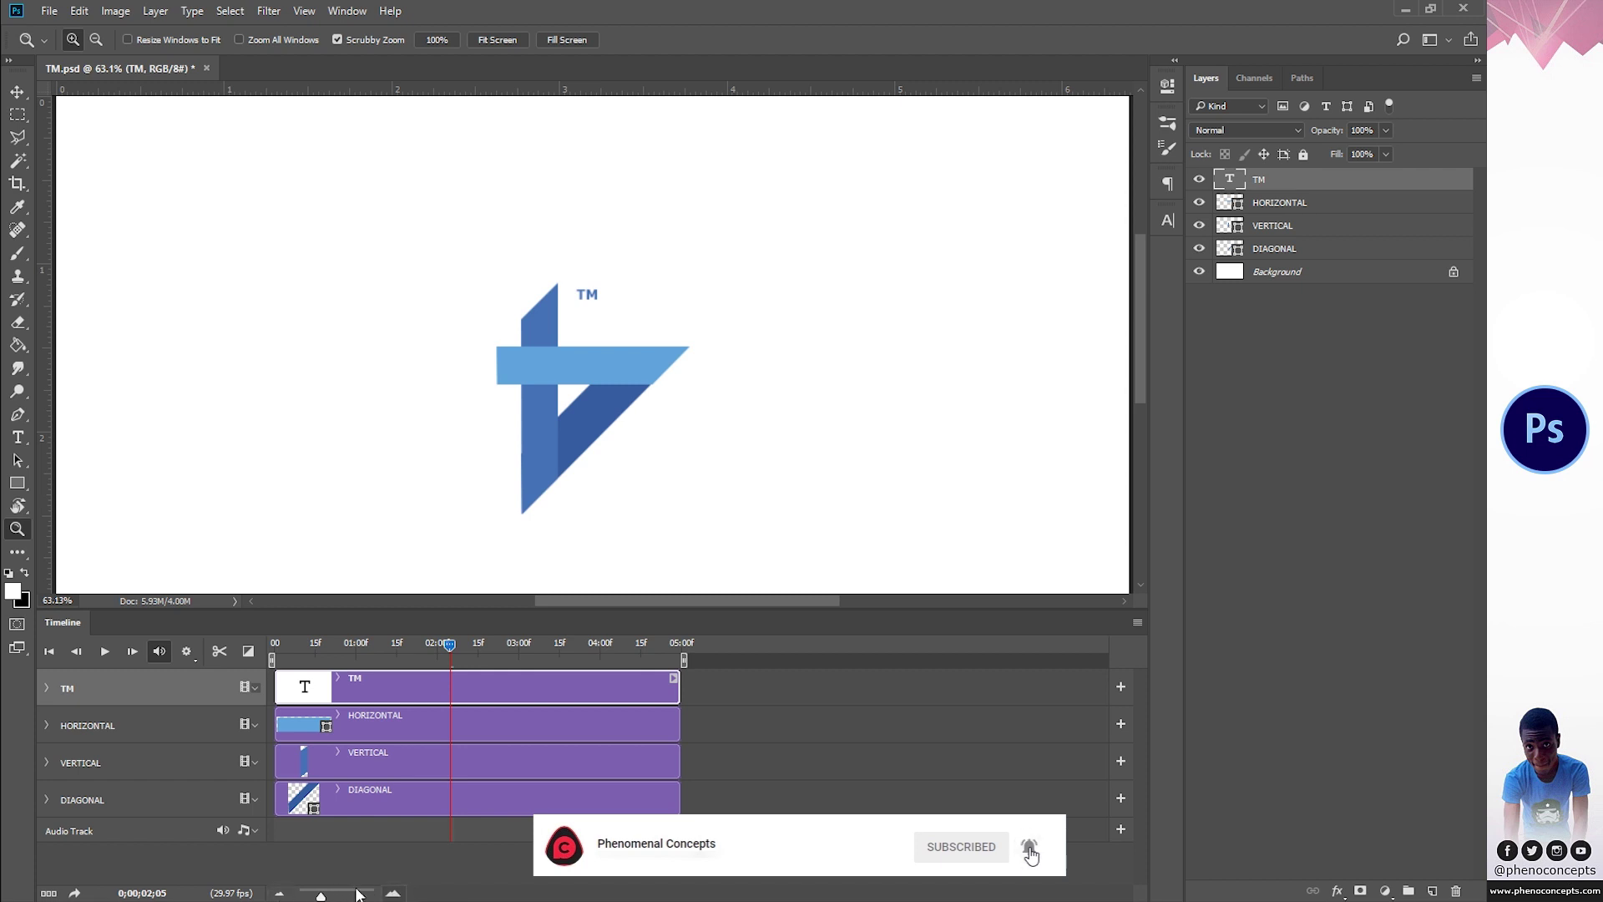
pyautogui.click(392, 894)
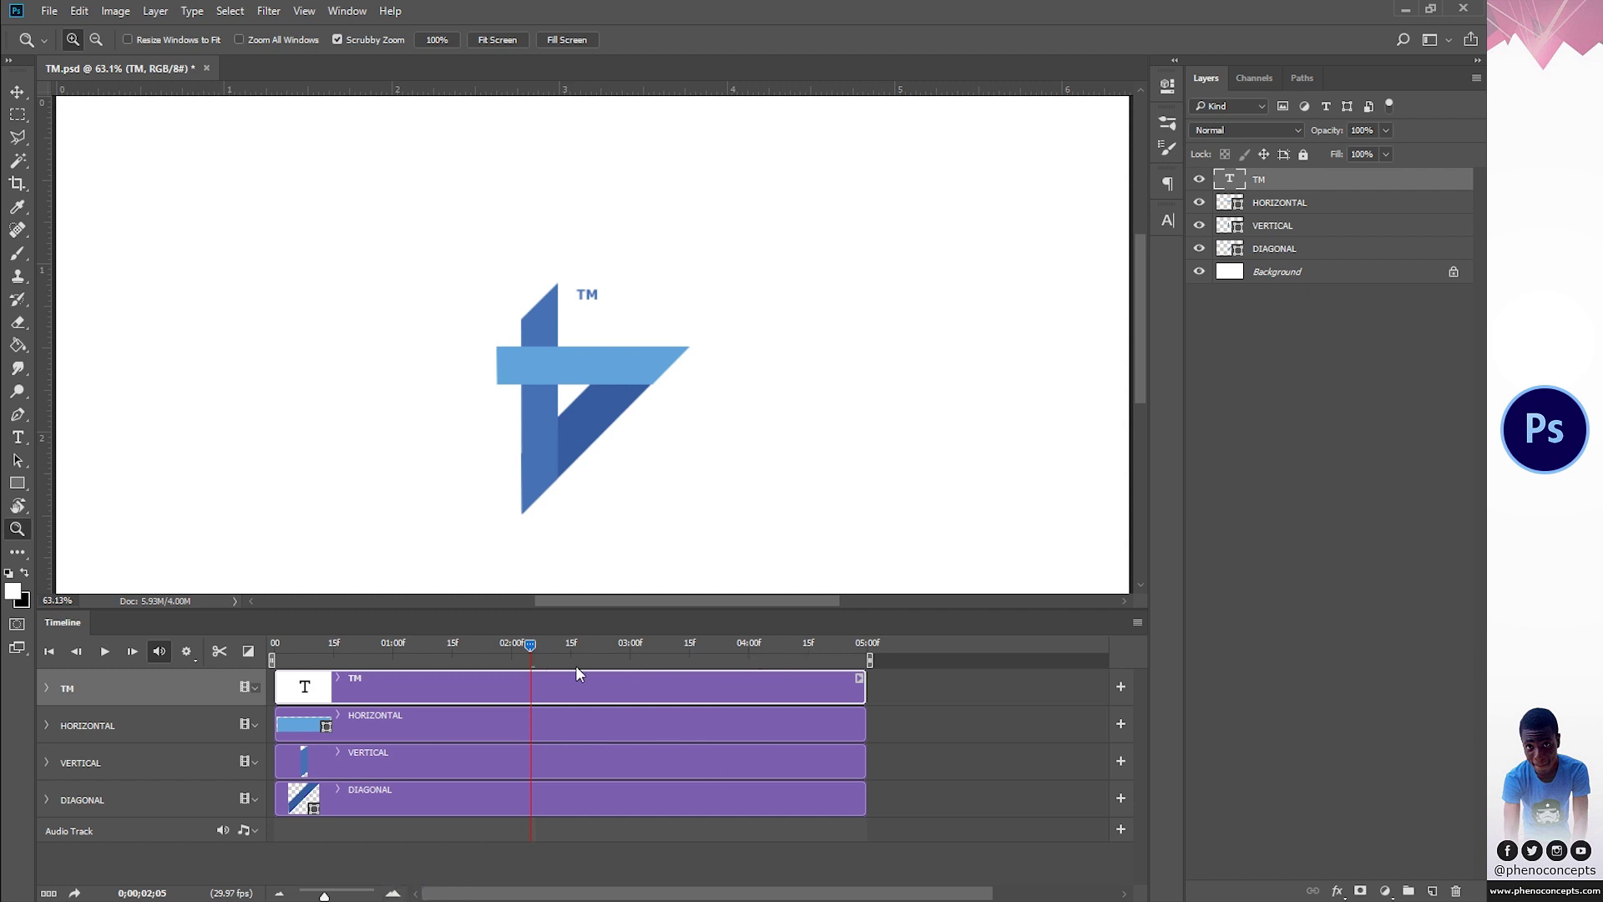
pyautogui.moveTo(529, 643); pyautogui.dragTo(512, 645)
pyautogui.keyDown('shift'); pyautogui.click(1294, 257); pyautogui.keyUp('shift')
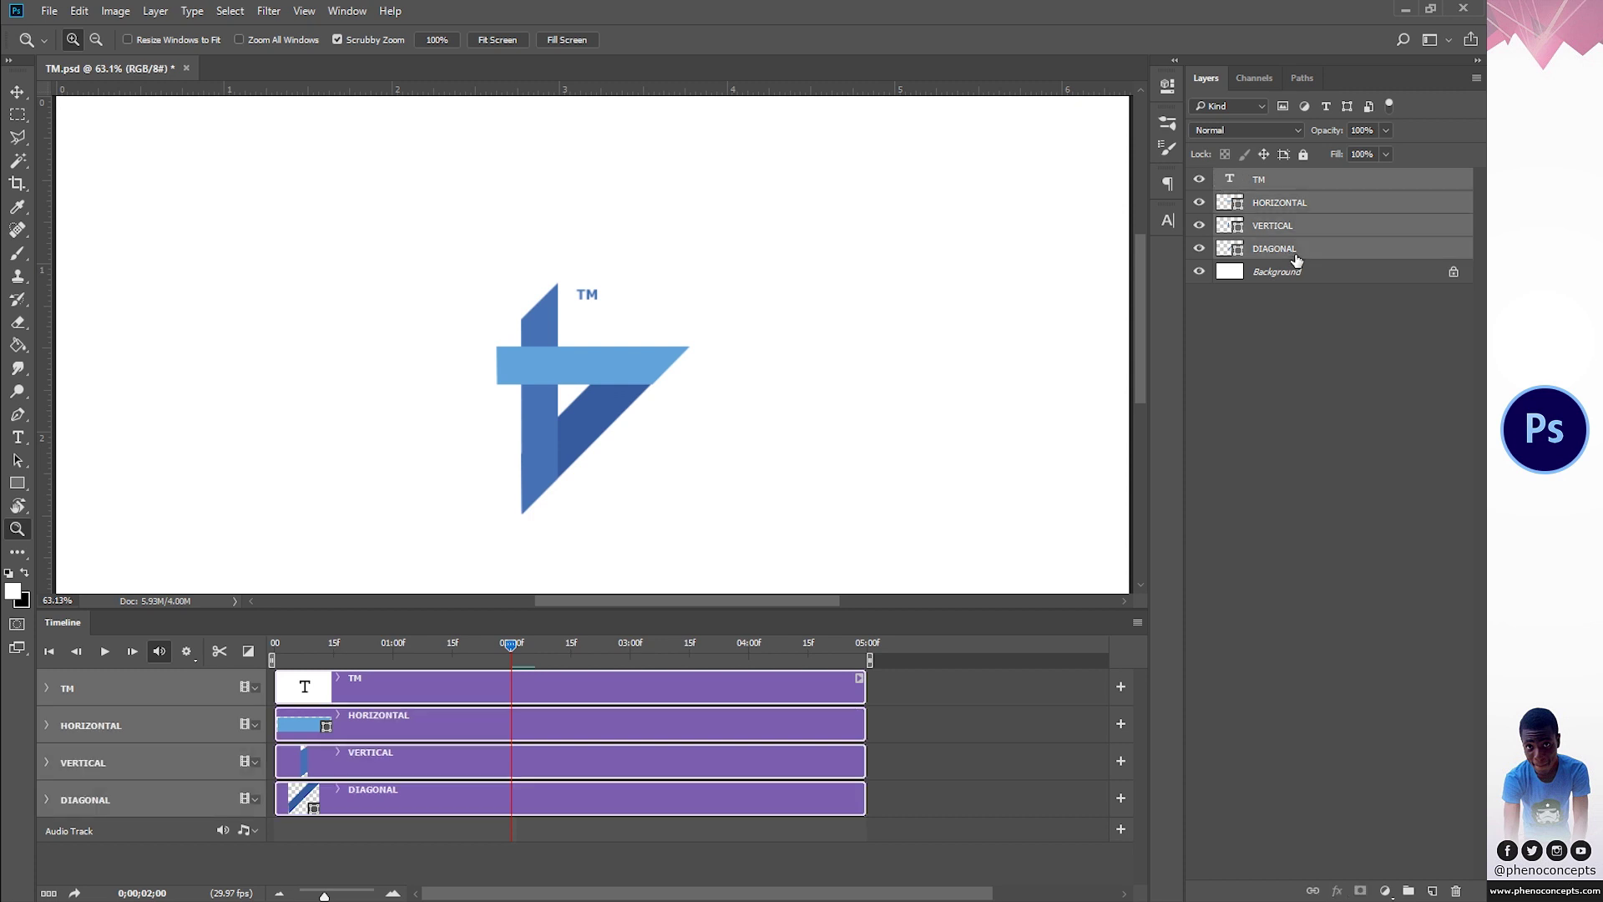
# Step: Split all four clips at 2 seconds and delete the four copy clips
pyautogui.click(220, 651)
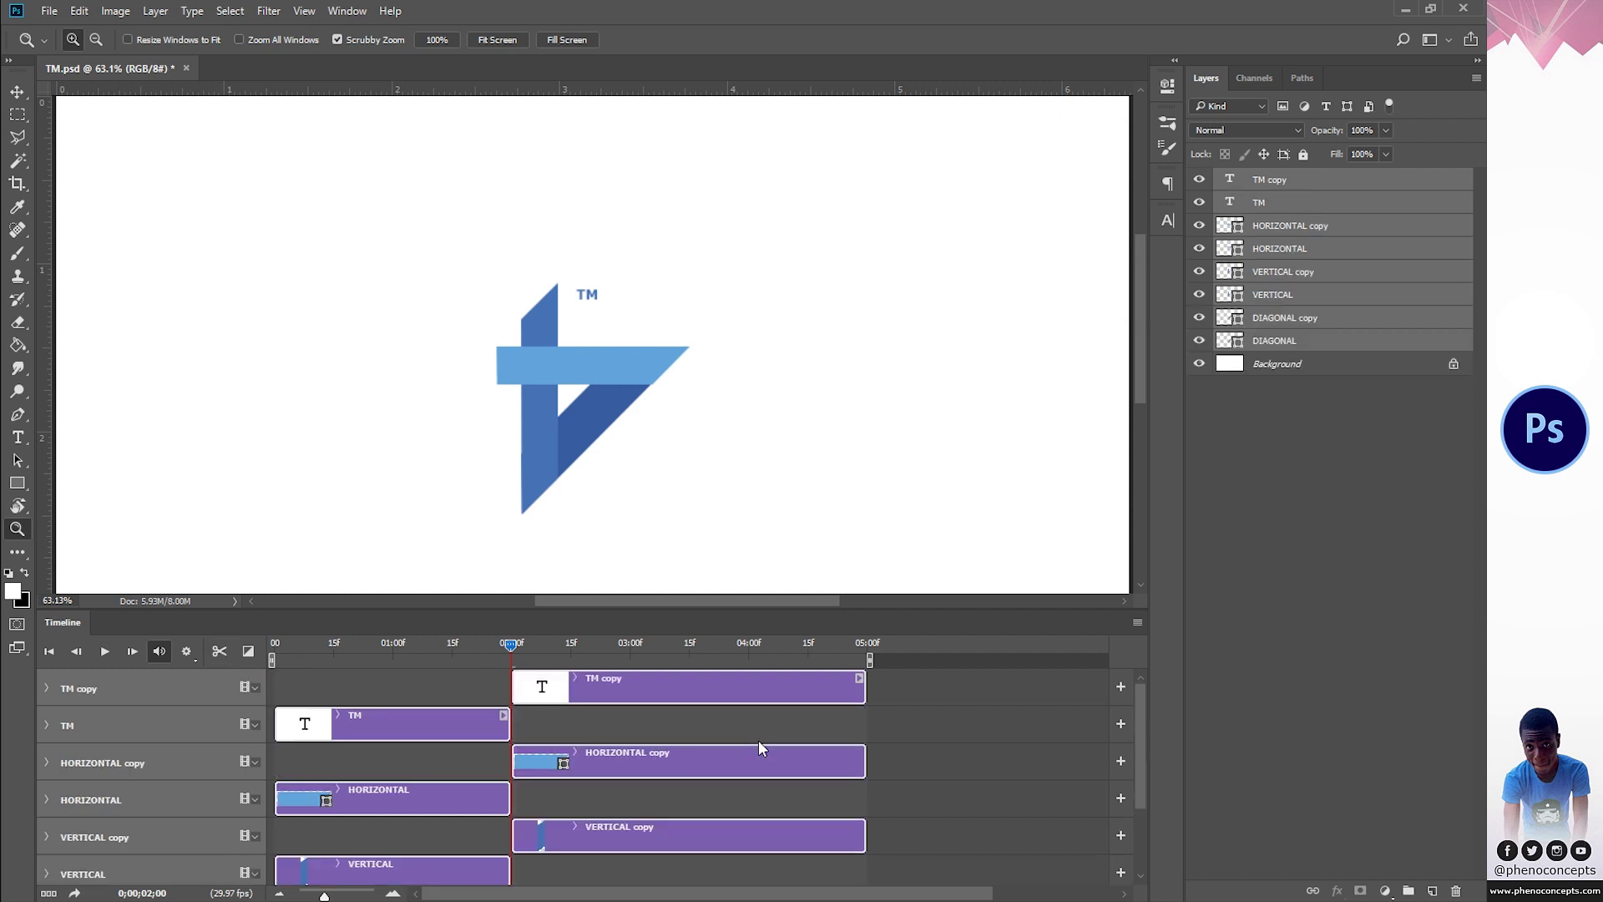
pyautogui.click(759, 730)
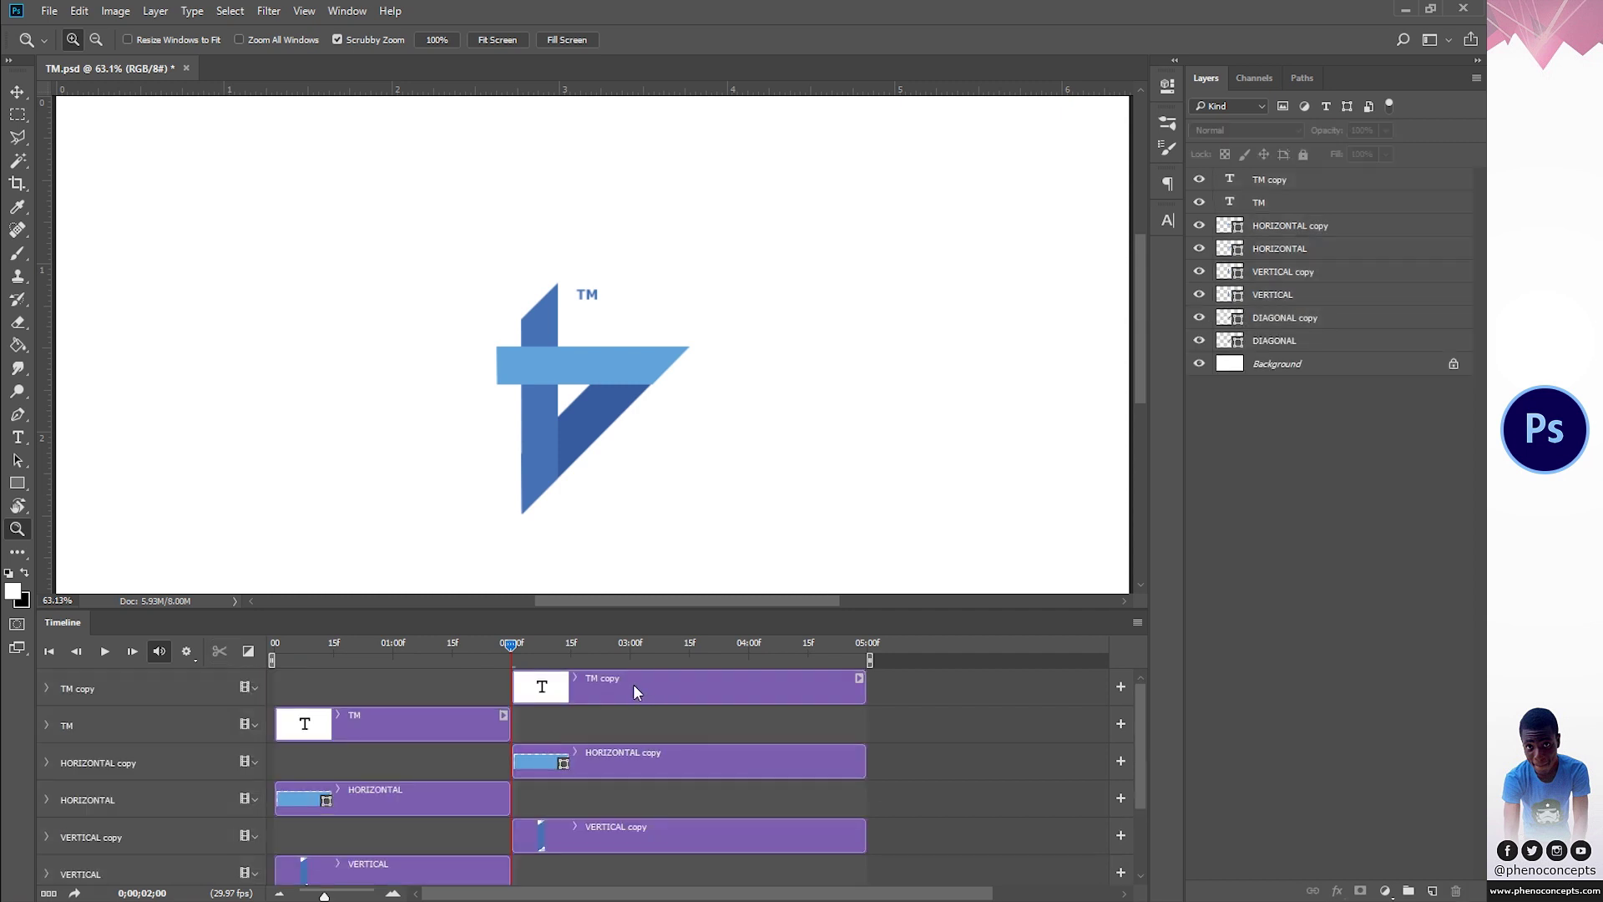
pyautogui.click(600, 684)
pyautogui.keyDown('shift'); pyautogui.click(623, 753); pyautogui.keyUp('shift')
pyautogui.scroll(-2, 649, 769)
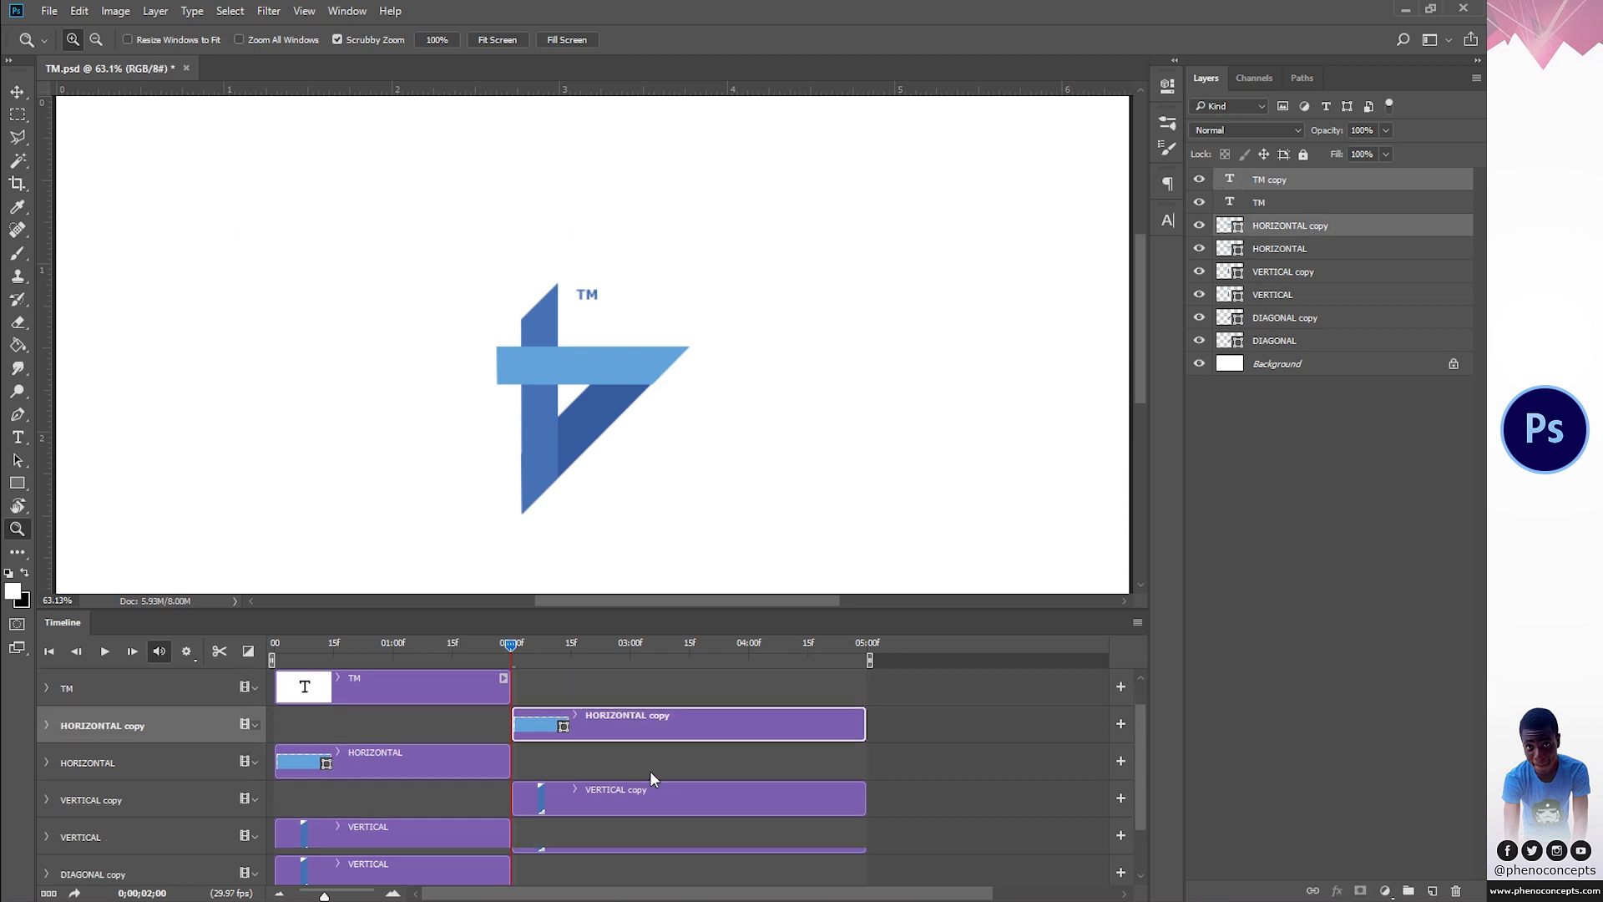
pyautogui.keyDown('shift'); pyautogui.click(650, 761); pyautogui.keyUp('shift')
pyautogui.keyDown('shift'); pyautogui.click(655, 840); pyautogui.keyUp('shift')
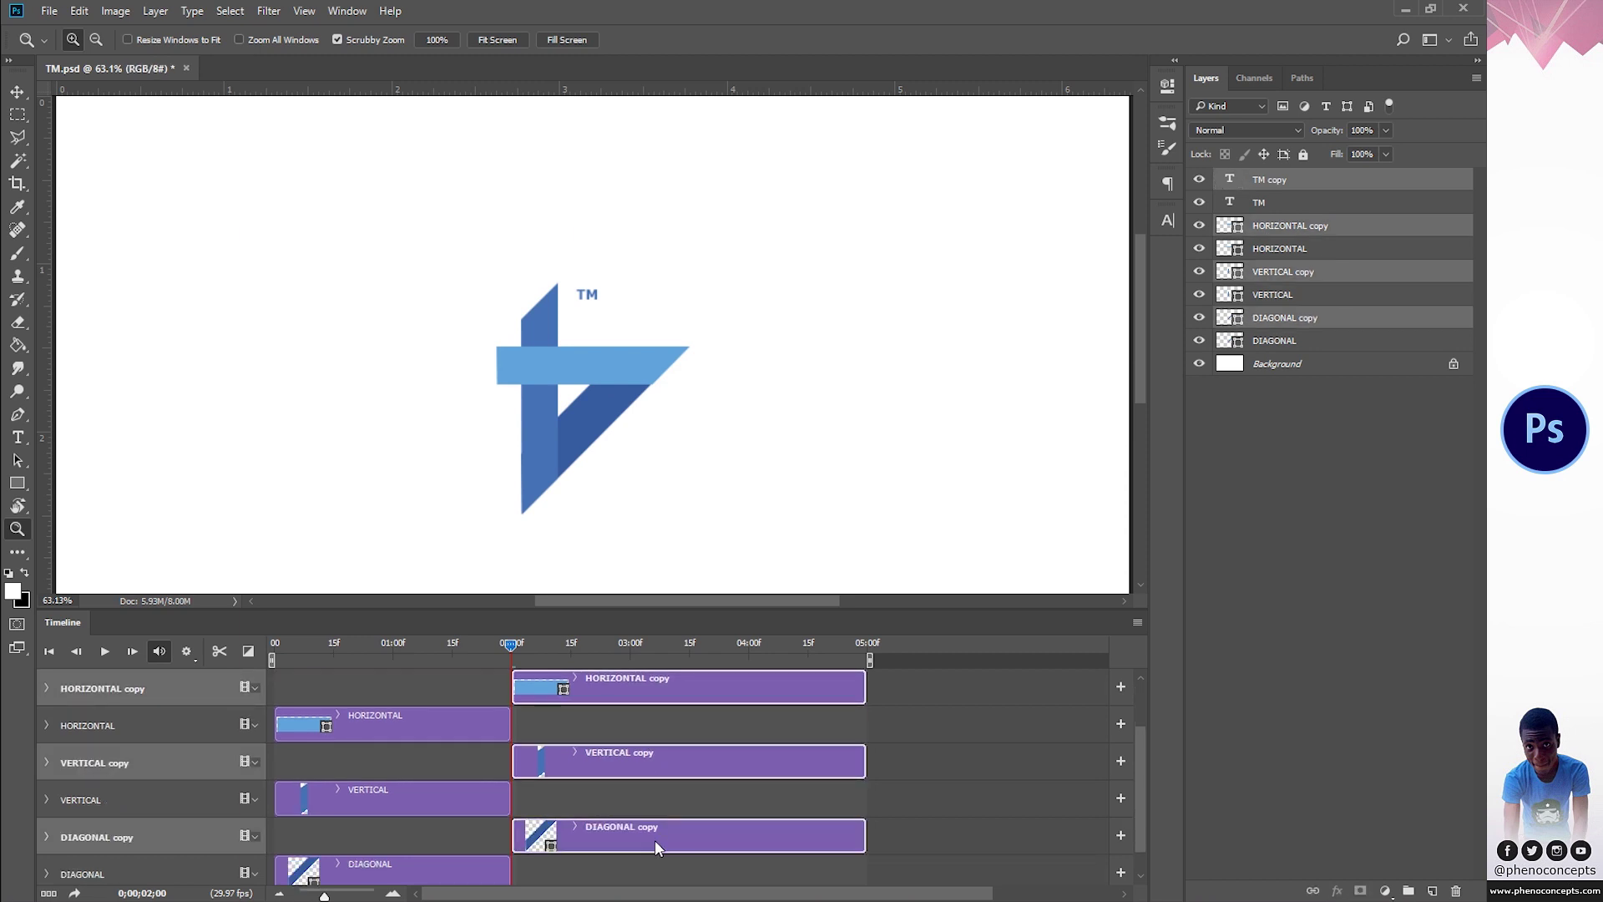
pyautogui.scroll(-1, 648, 800)
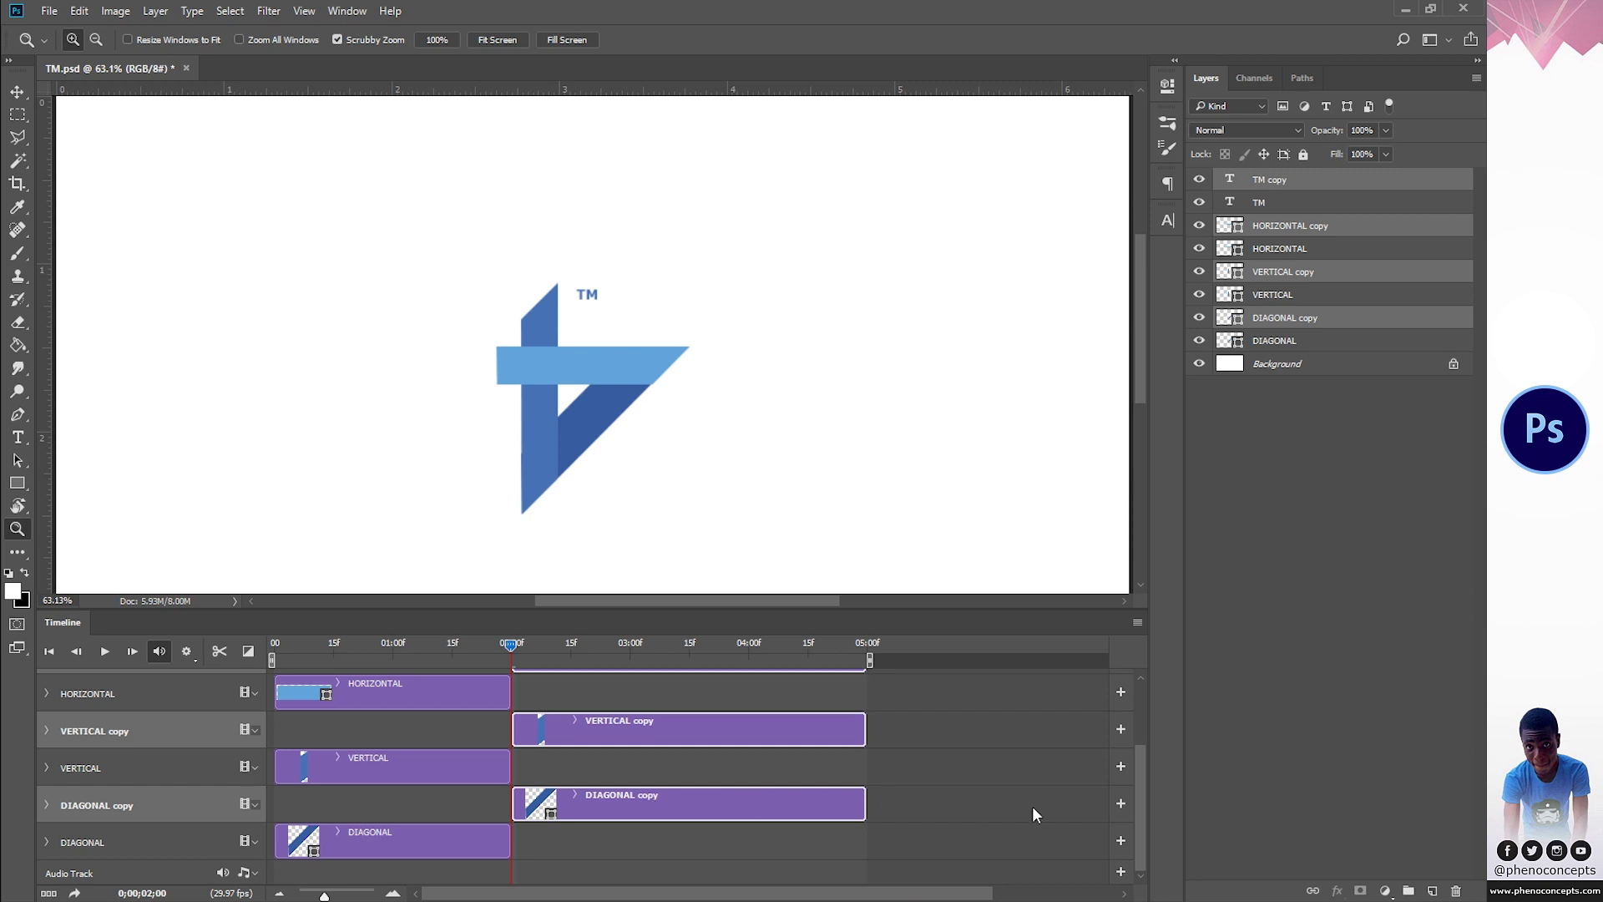
pyautogui.click(1457, 892)
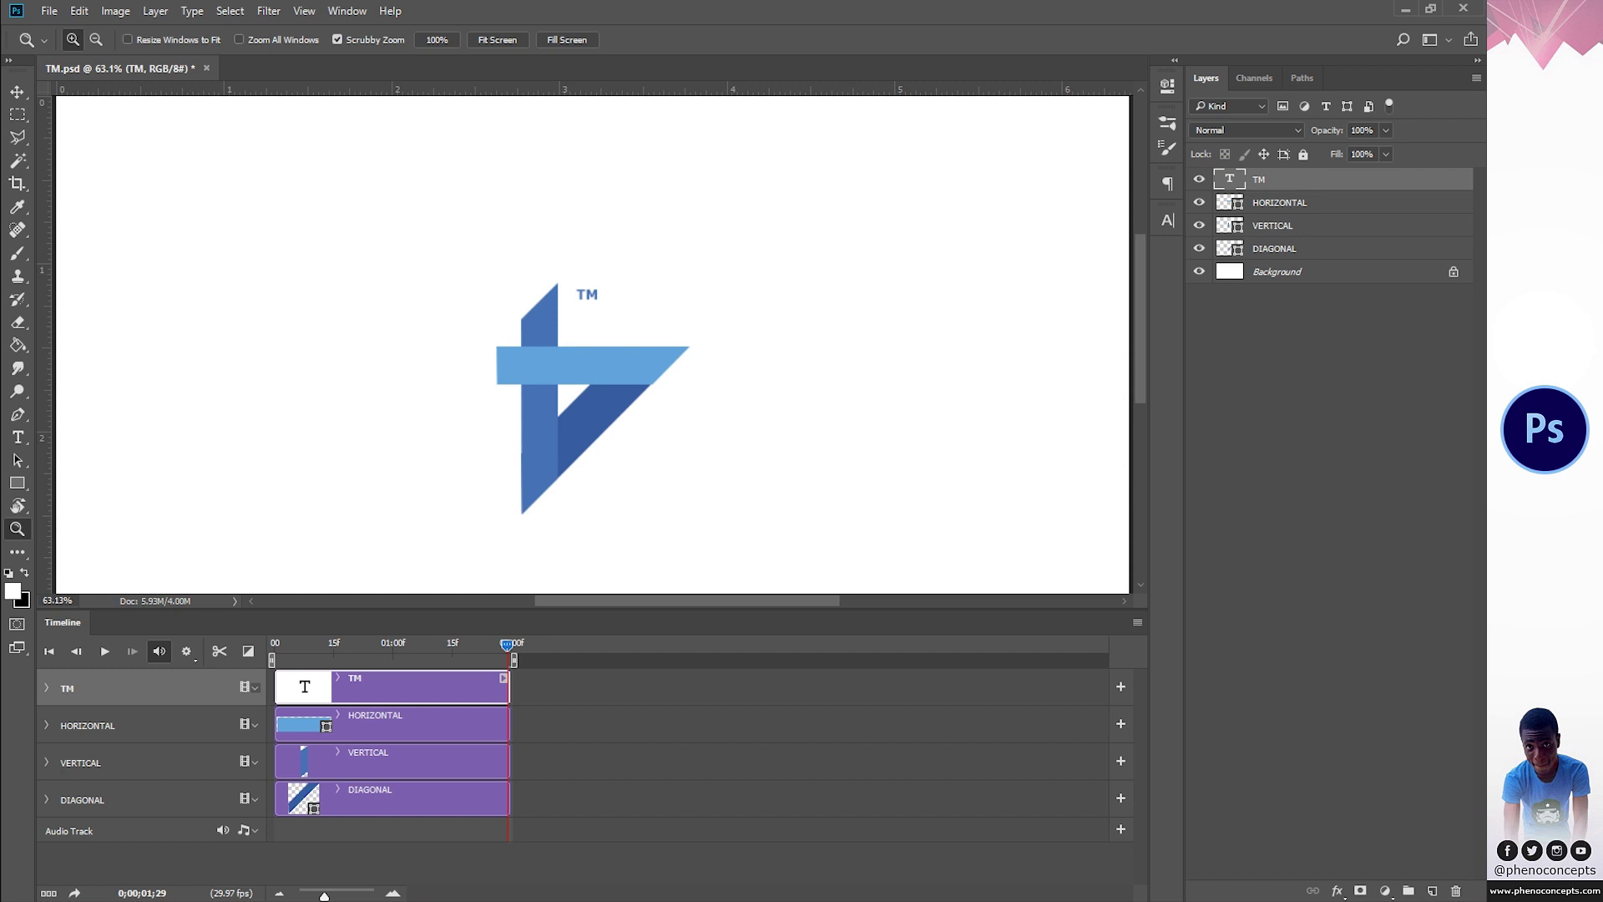
# Step: Mask the VERTICAL layer with a rectangular marquee around its bar, then invert the mask with Ctrl+I
pyautogui.click(1408, 668)
pyautogui.click(498, 39)
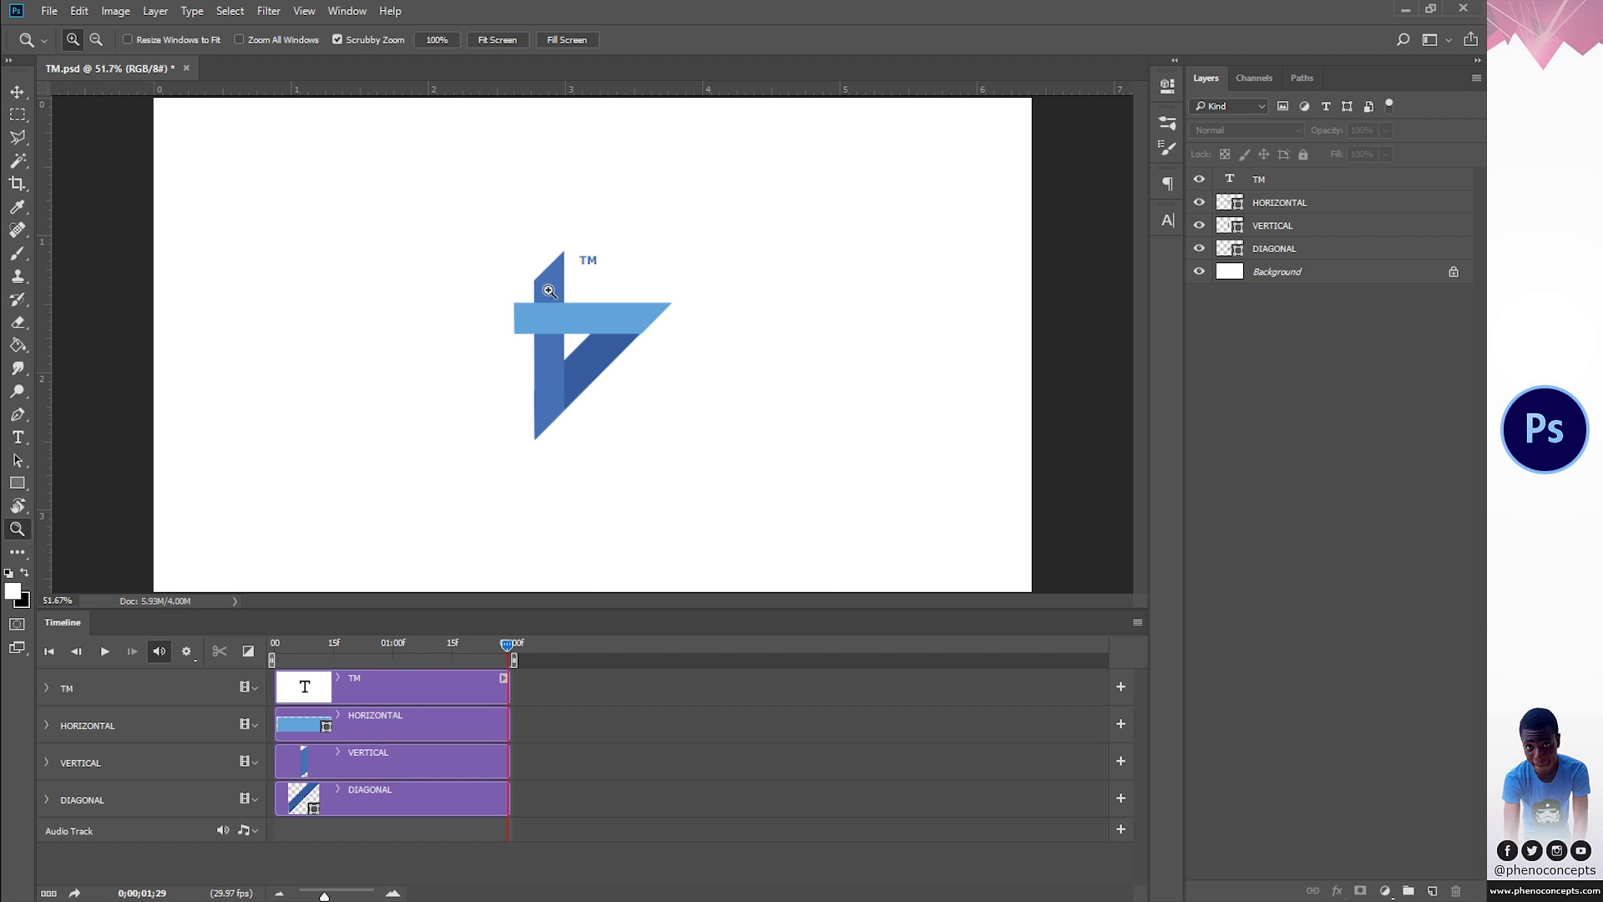
pyautogui.click(1290, 237)
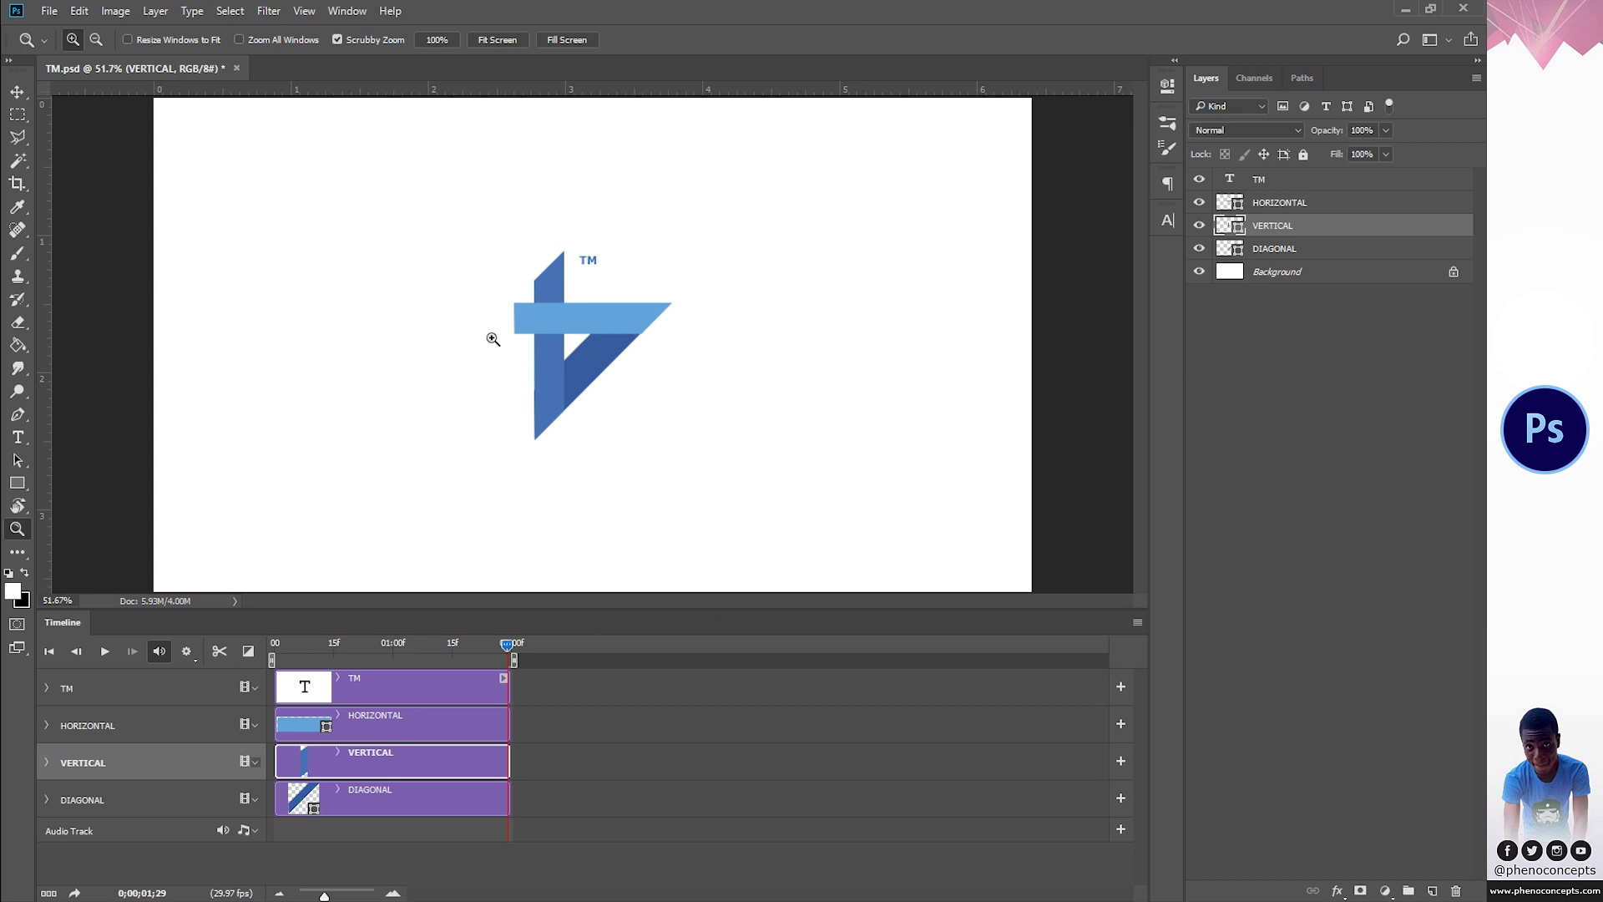
pyautogui.click(18, 114)
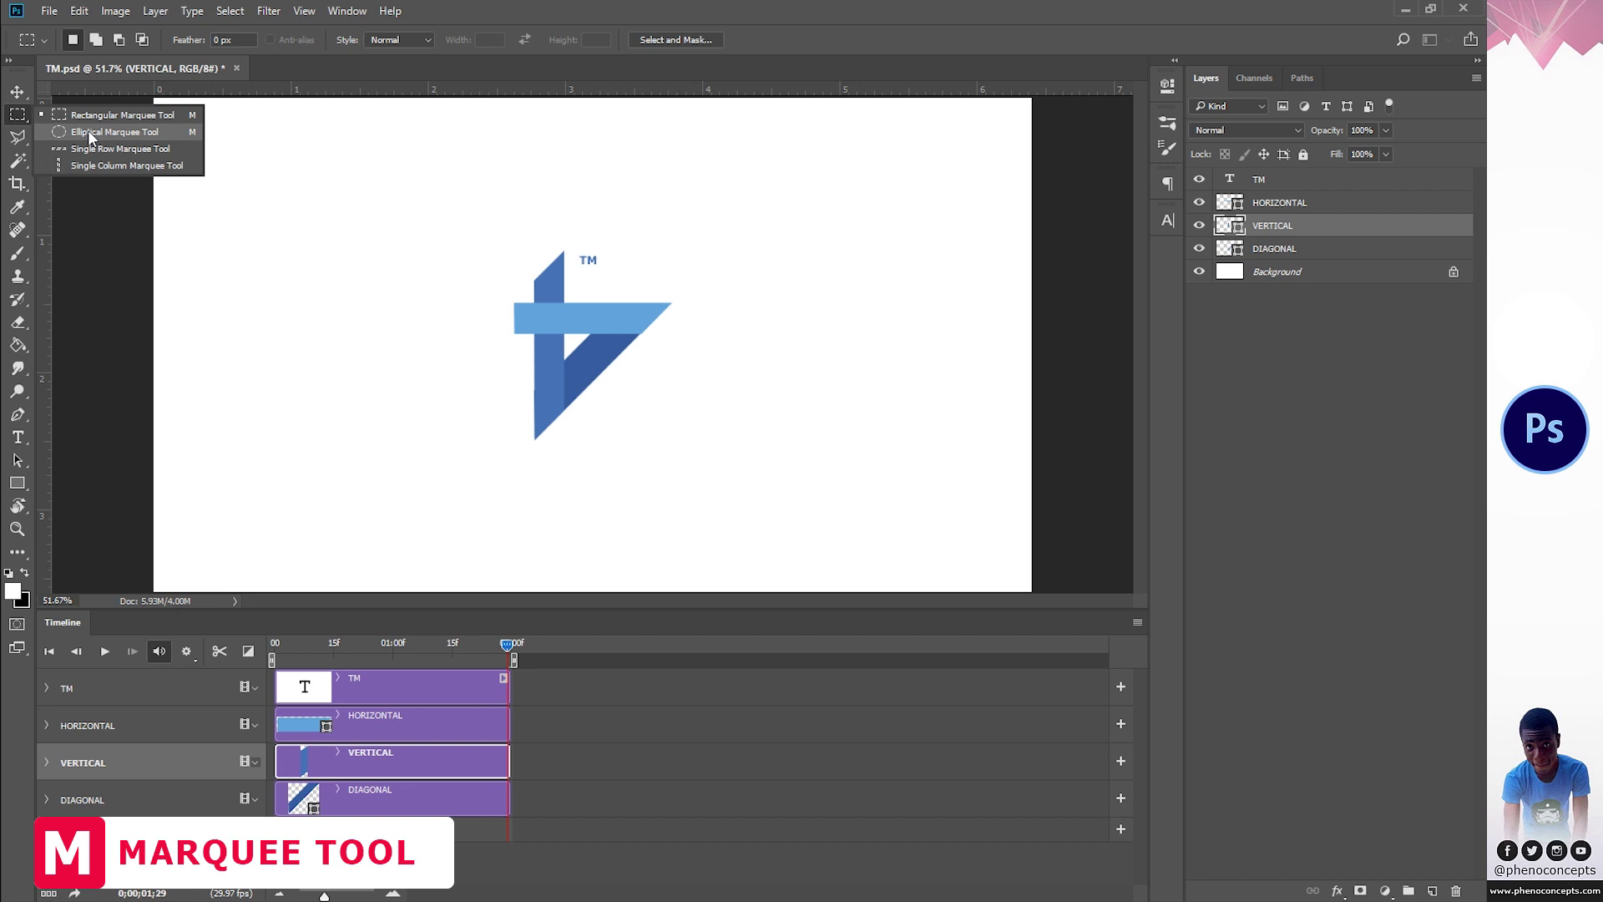
pyautogui.click(104, 113)
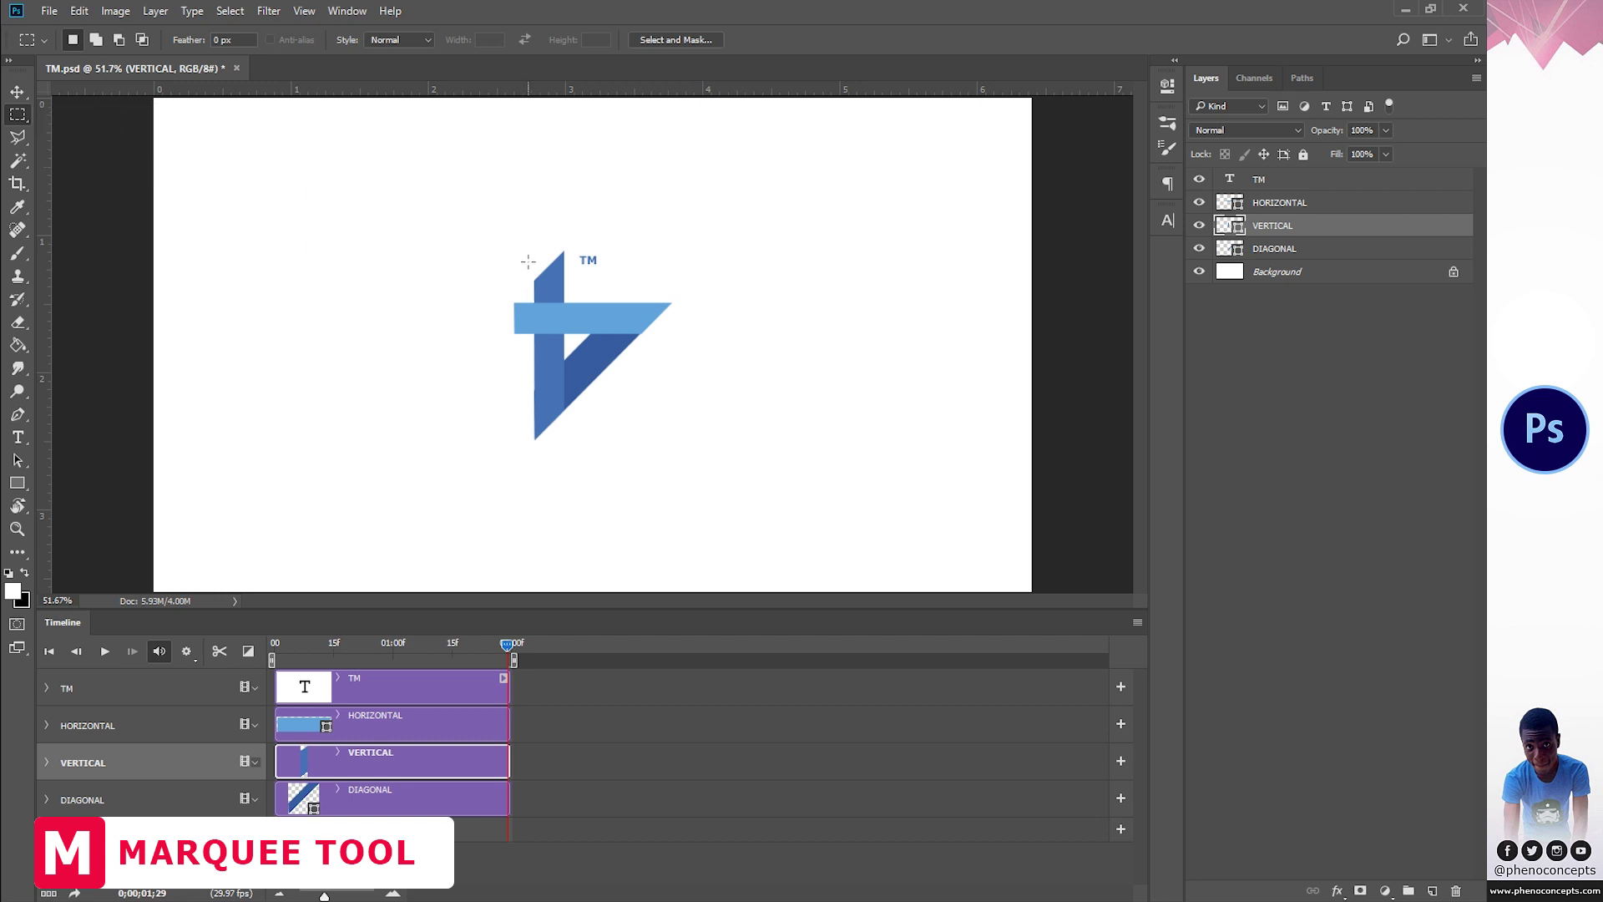
pyautogui.moveTo(533, 244); pyautogui.dragTo(564, 445)
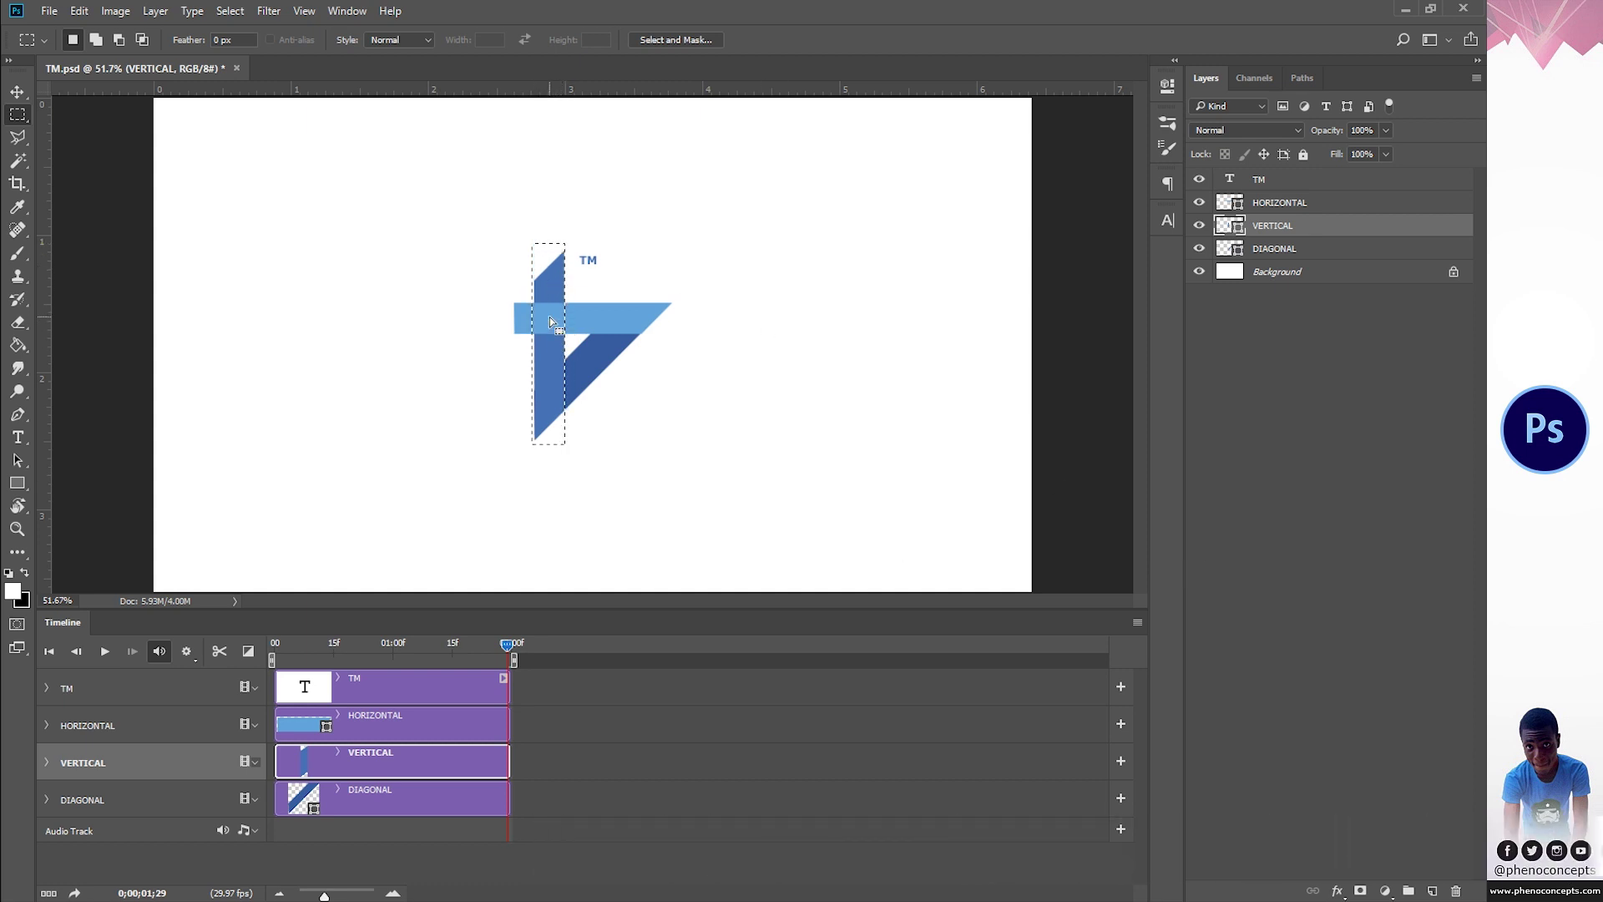
pyautogui.click(1361, 891)
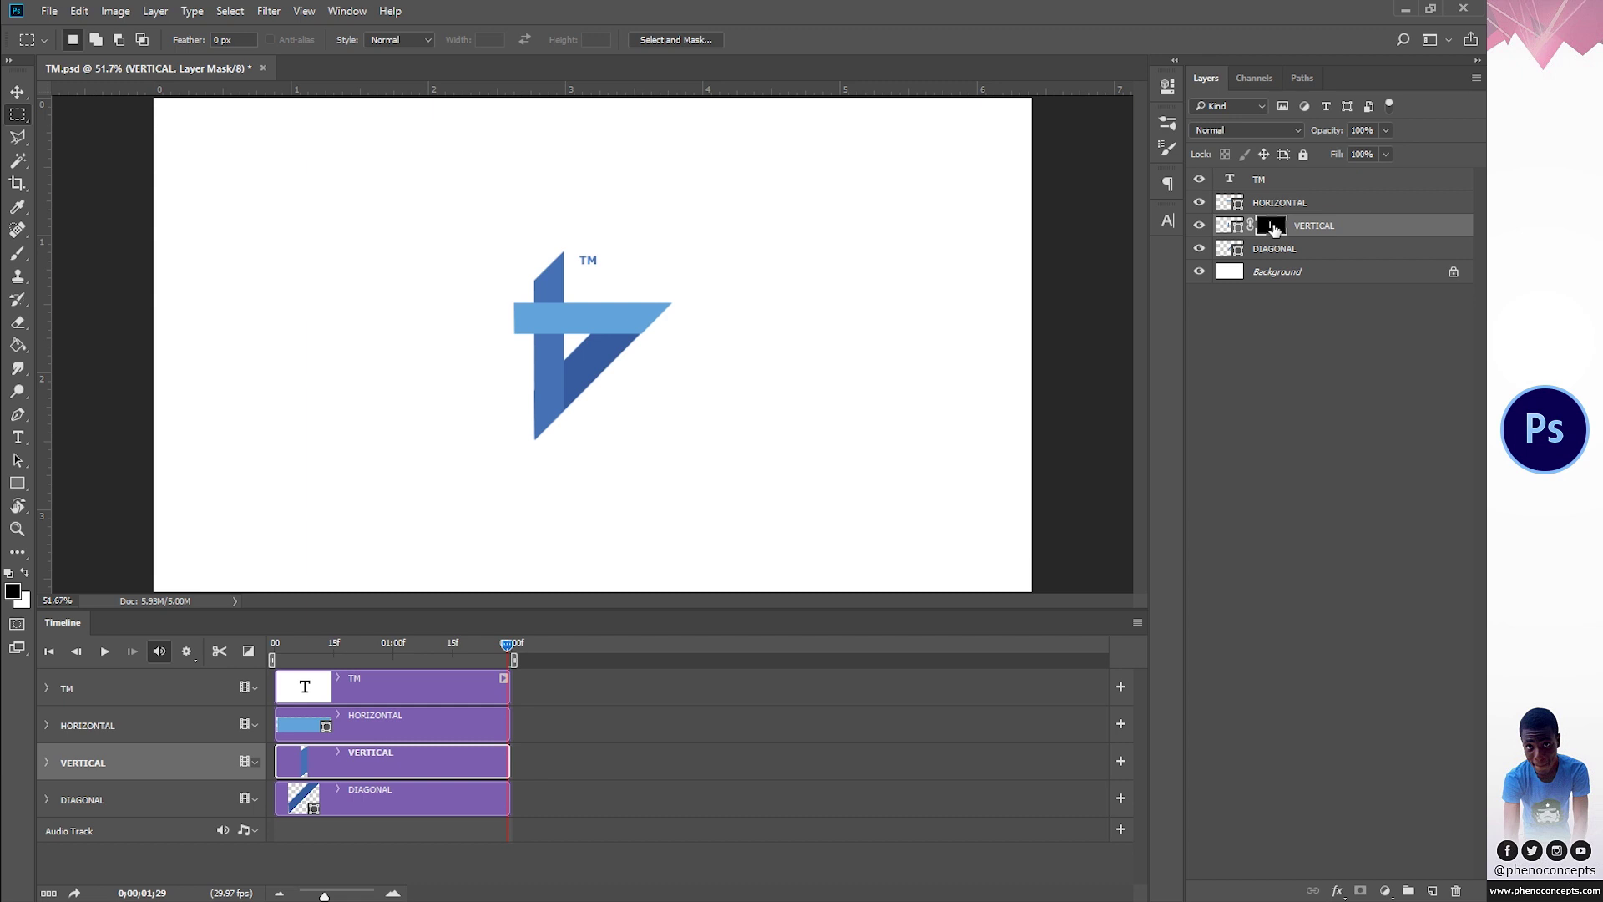
pyautogui.hotkey('ctrl', 'i')
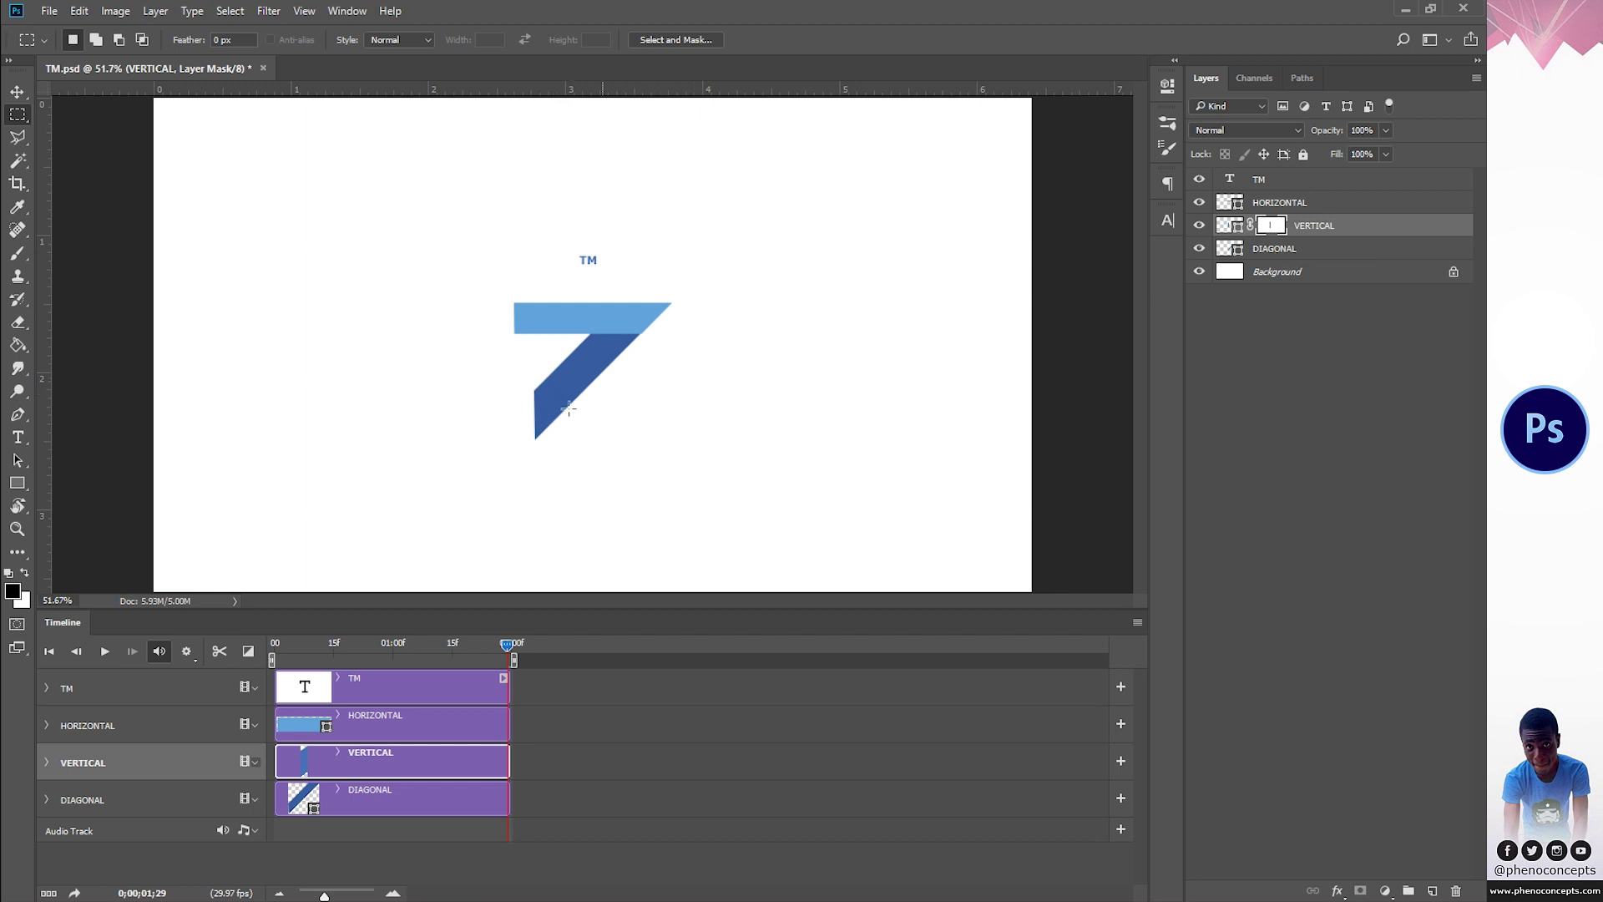
# Step: With DIAGONAL selected, draw a closed Pen path around the diagonal stroke
pyautogui.click(403, 797)
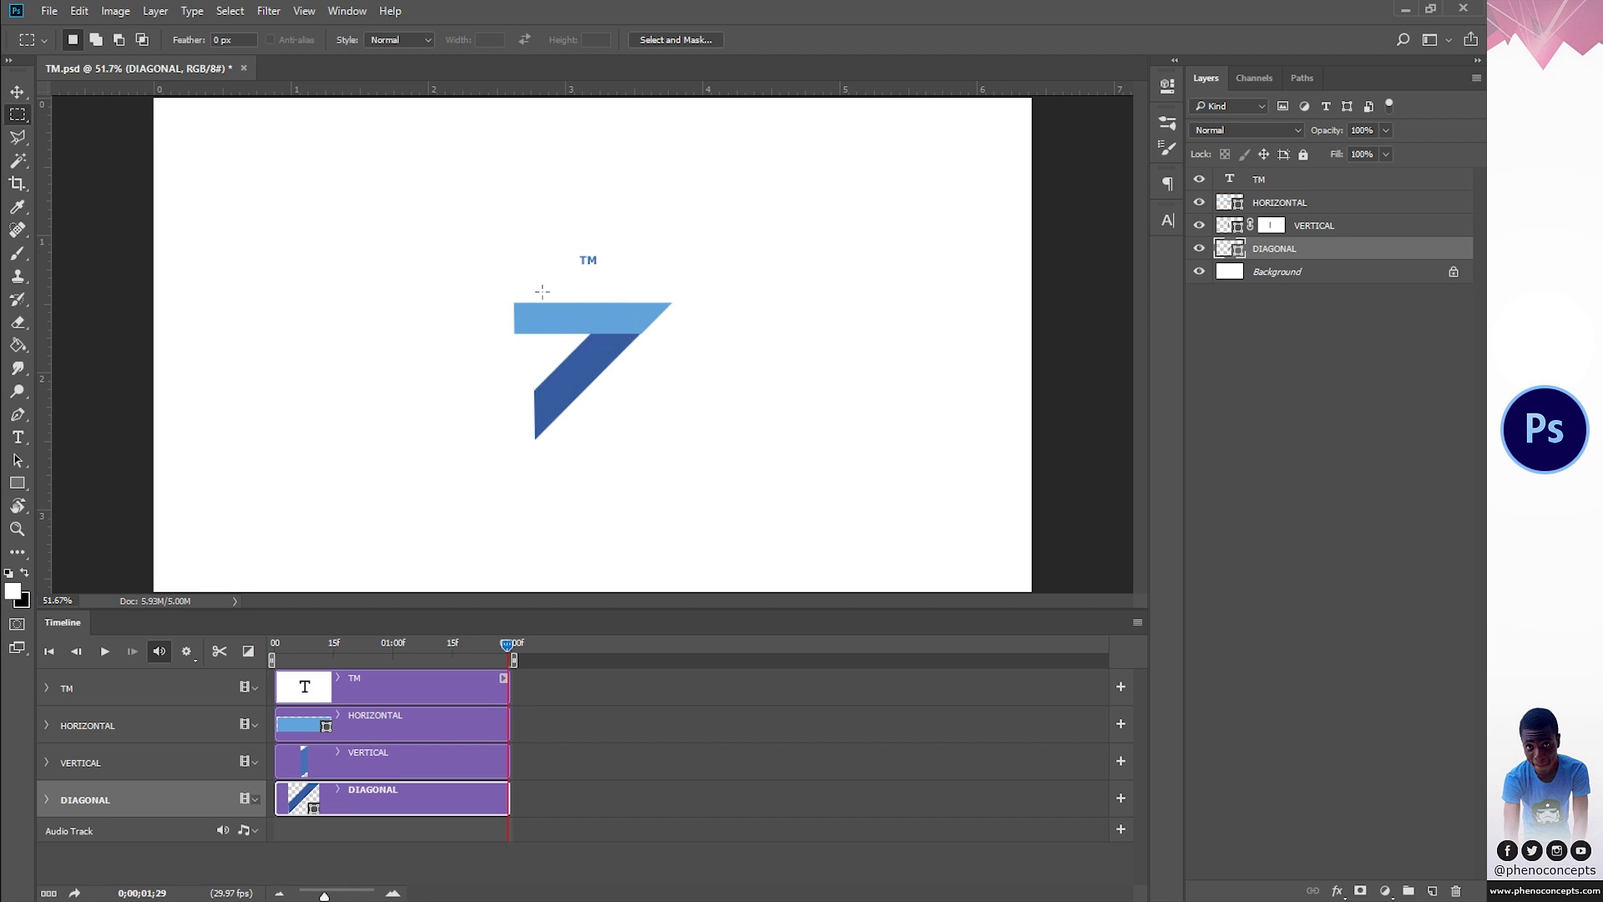
pyautogui.moveTo(533, 293); pyautogui.dragTo(653, 420)
pyautogui.click(17, 414)
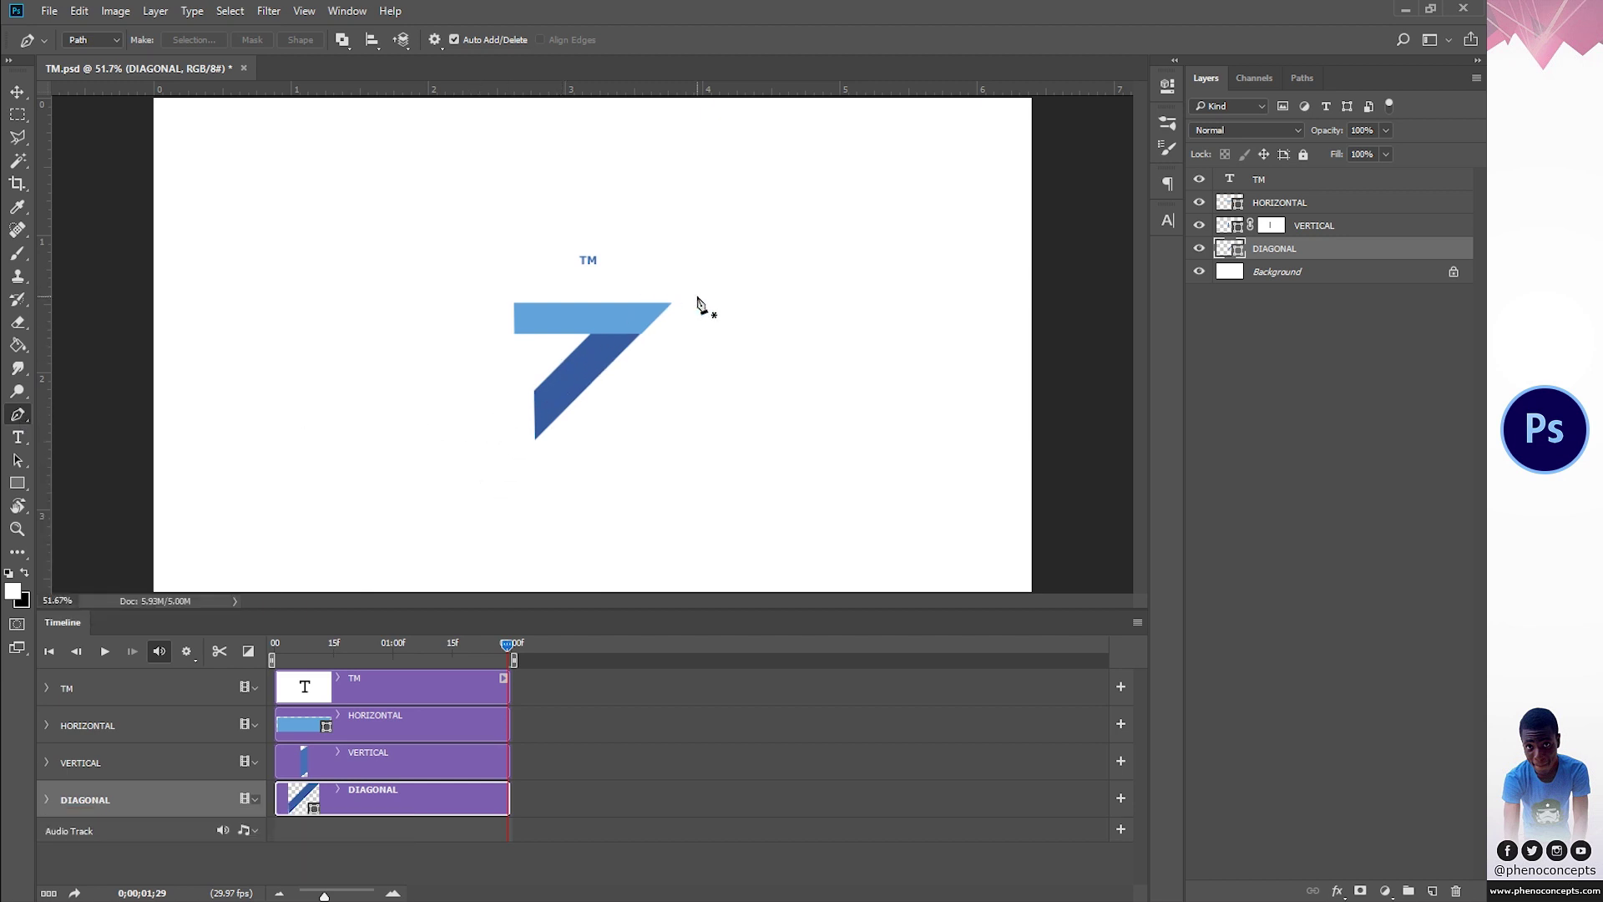
pyautogui.click(528, 383)
pyautogui.click(529, 451)
pyautogui.click(684, 300)
pyautogui.click(613, 297)
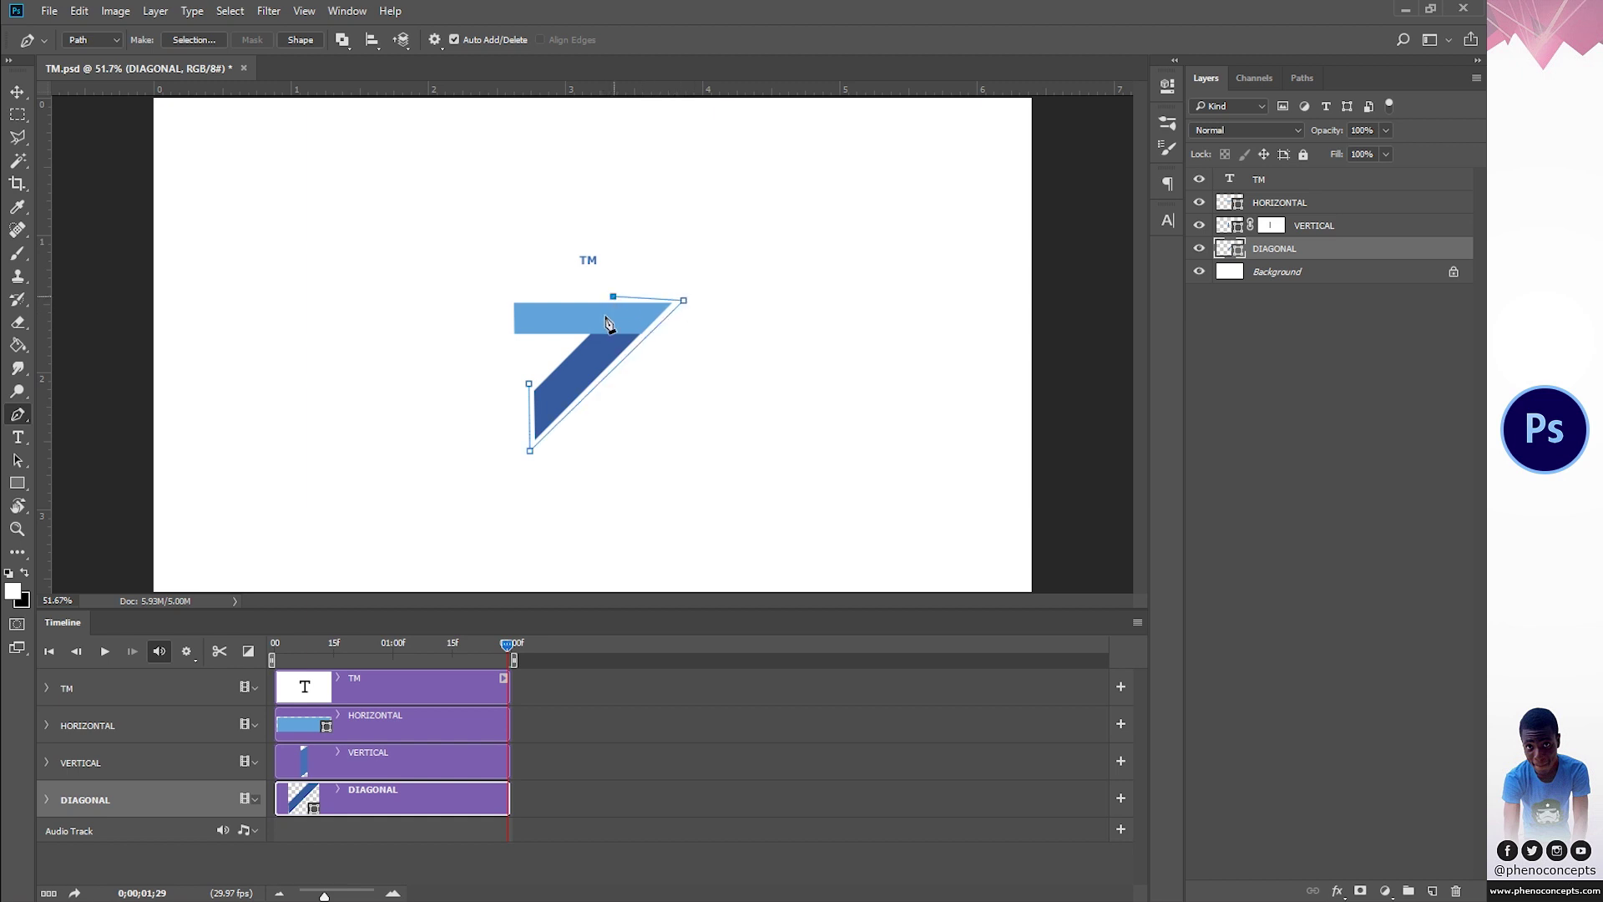
pyautogui.click(529, 383)
# Step: Turn the path into a selection, add it as DIAGONAL's layer mask, and invert it
pyautogui.rightClick(764, 299)
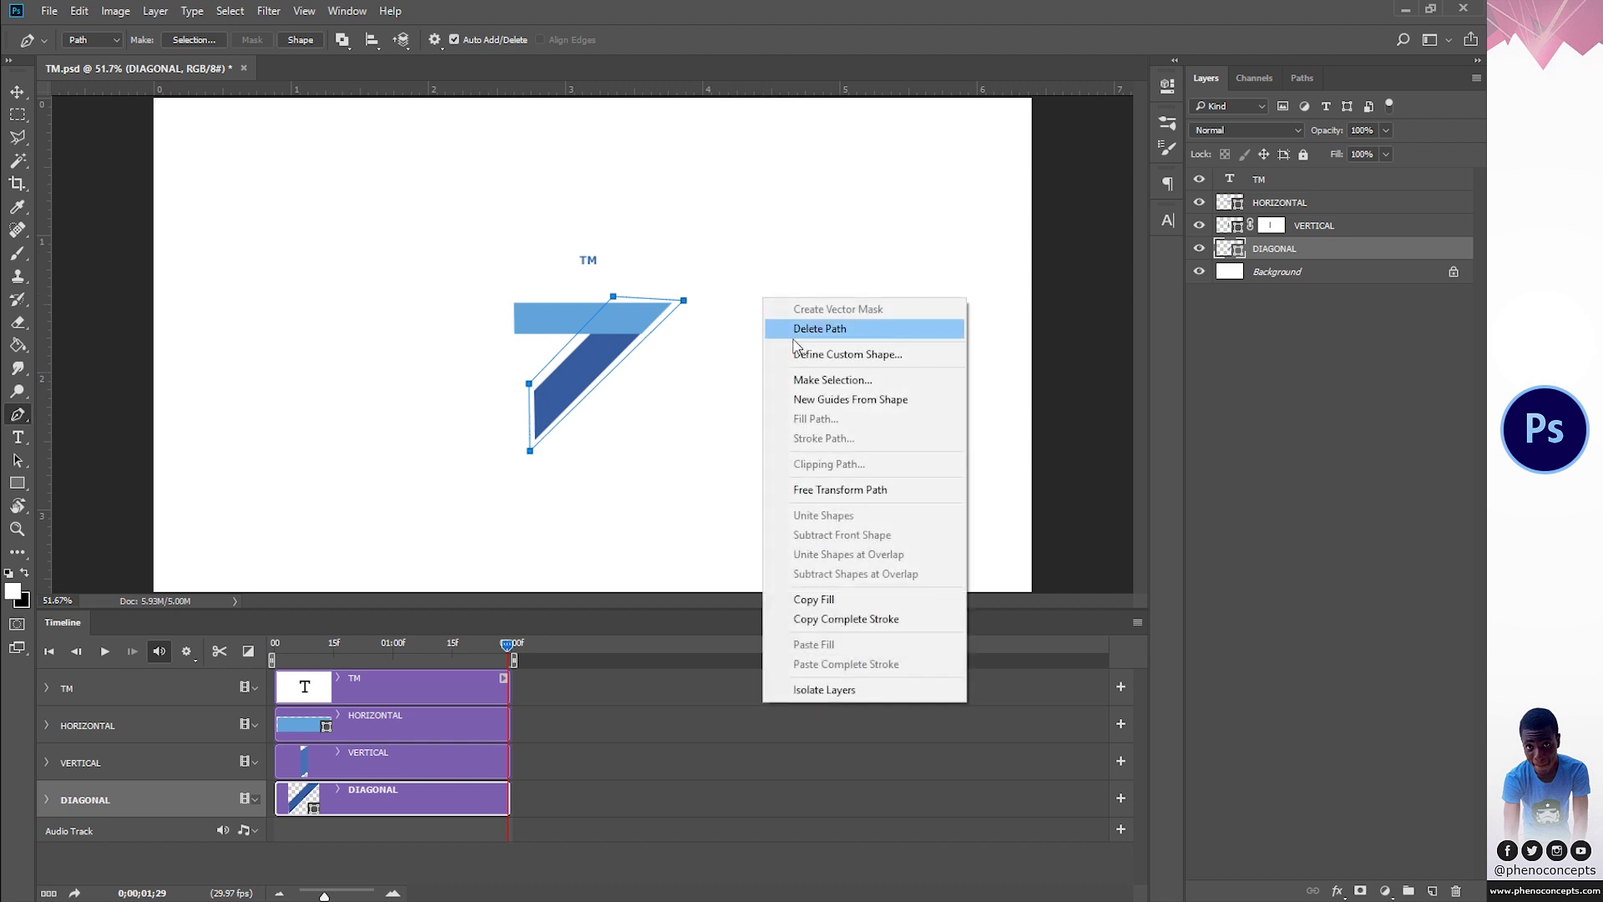
pyautogui.click(835, 381)
pyautogui.click(843, 266)
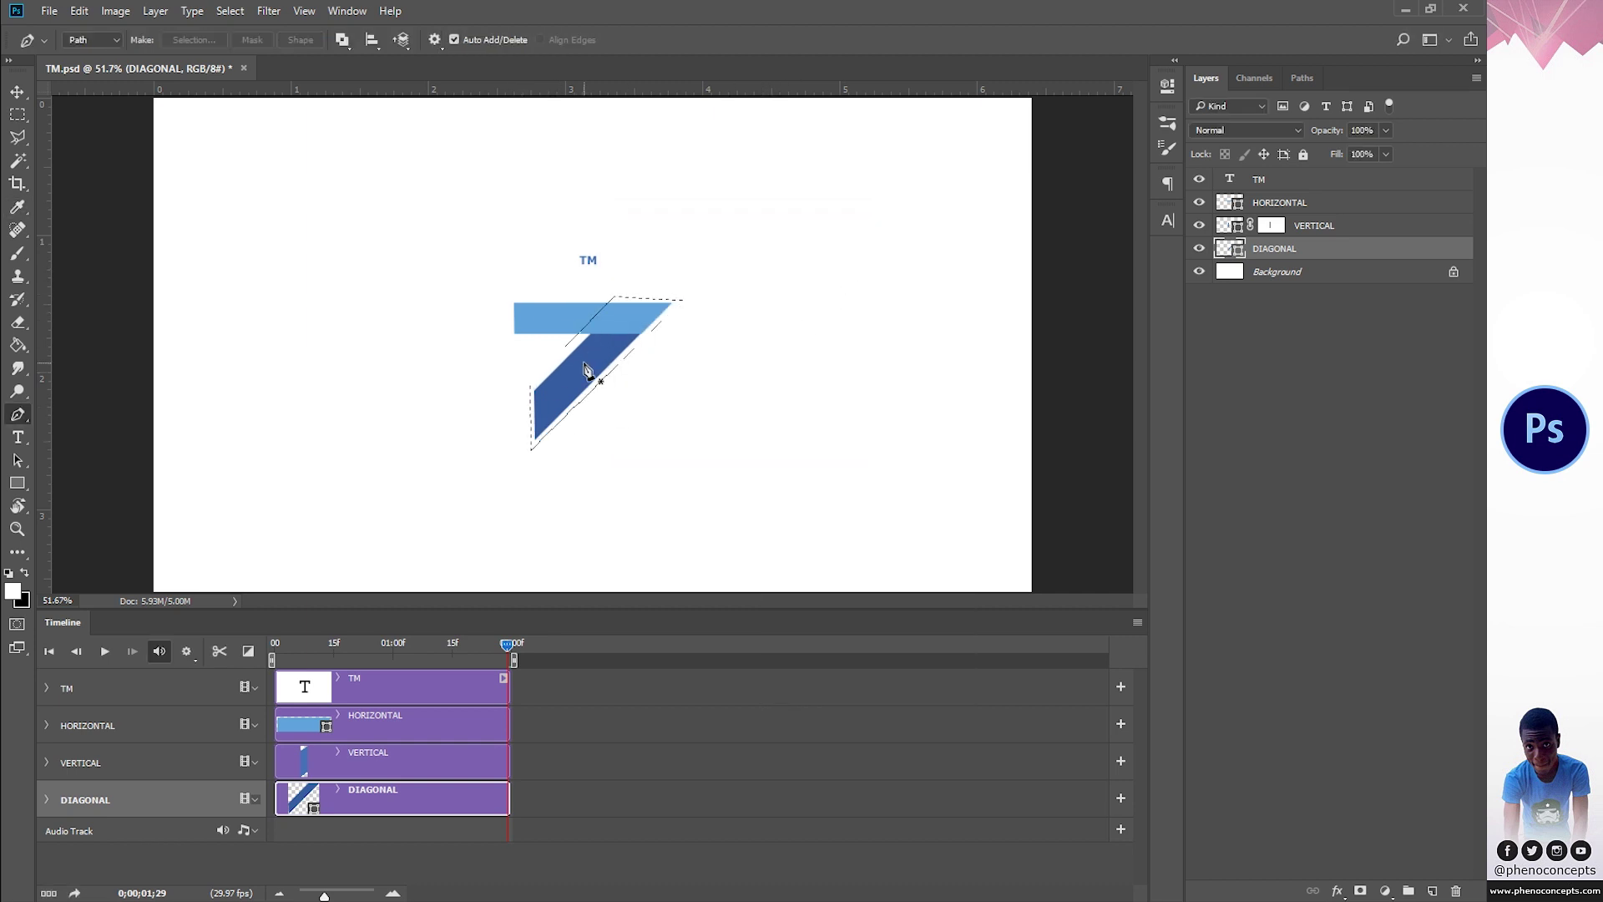
pyautogui.click(1358, 890)
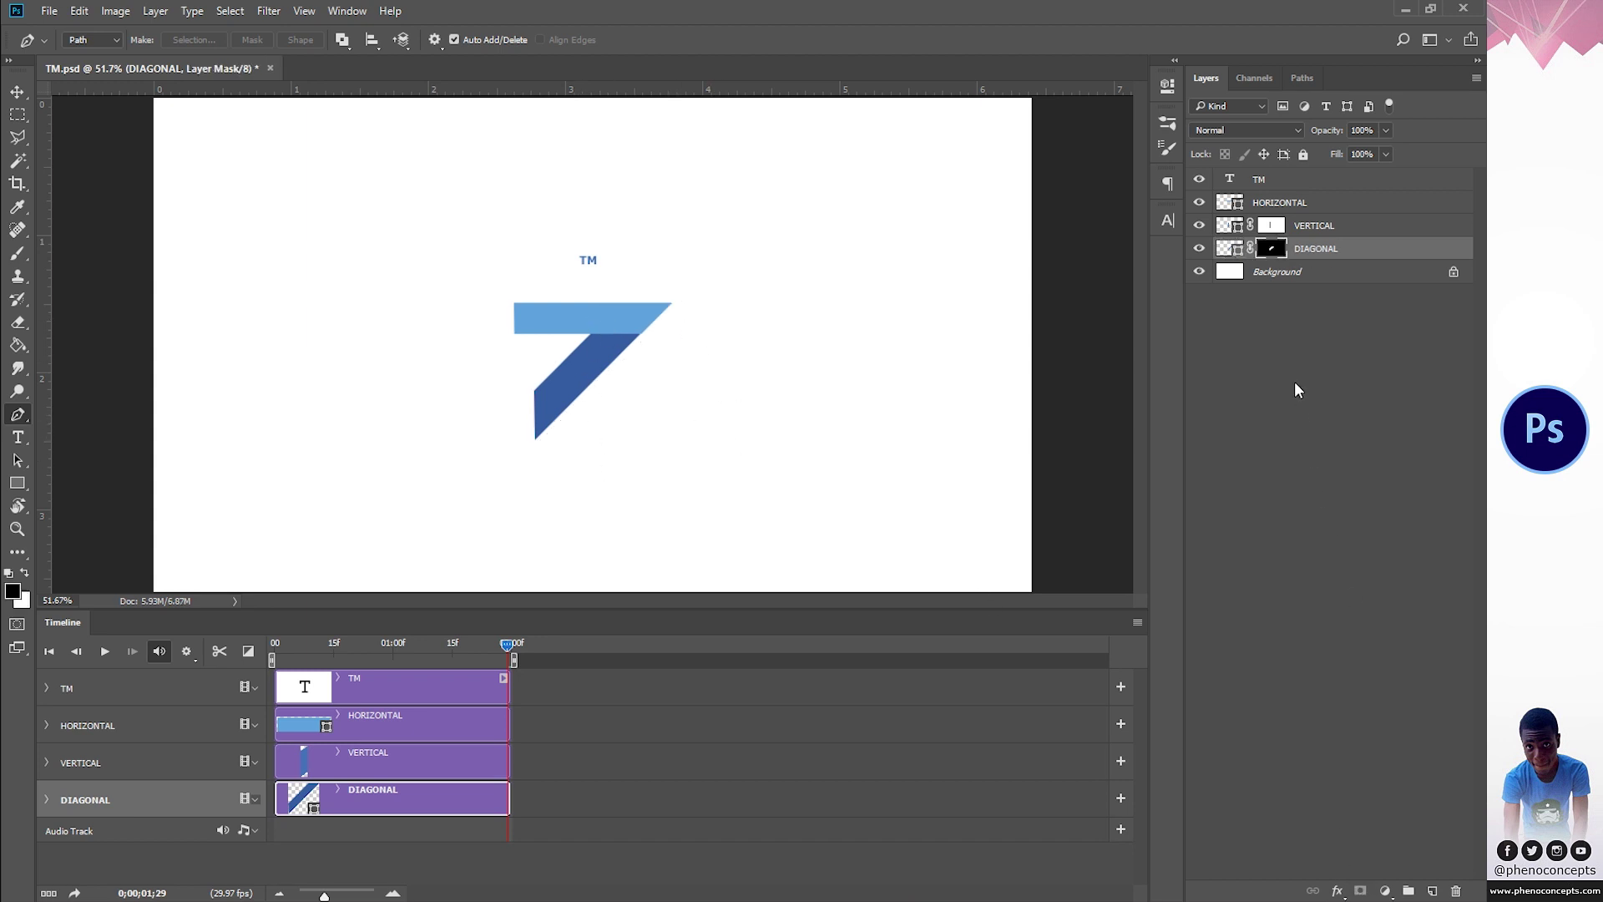
pyautogui.hotkey('ctrl', 'i')
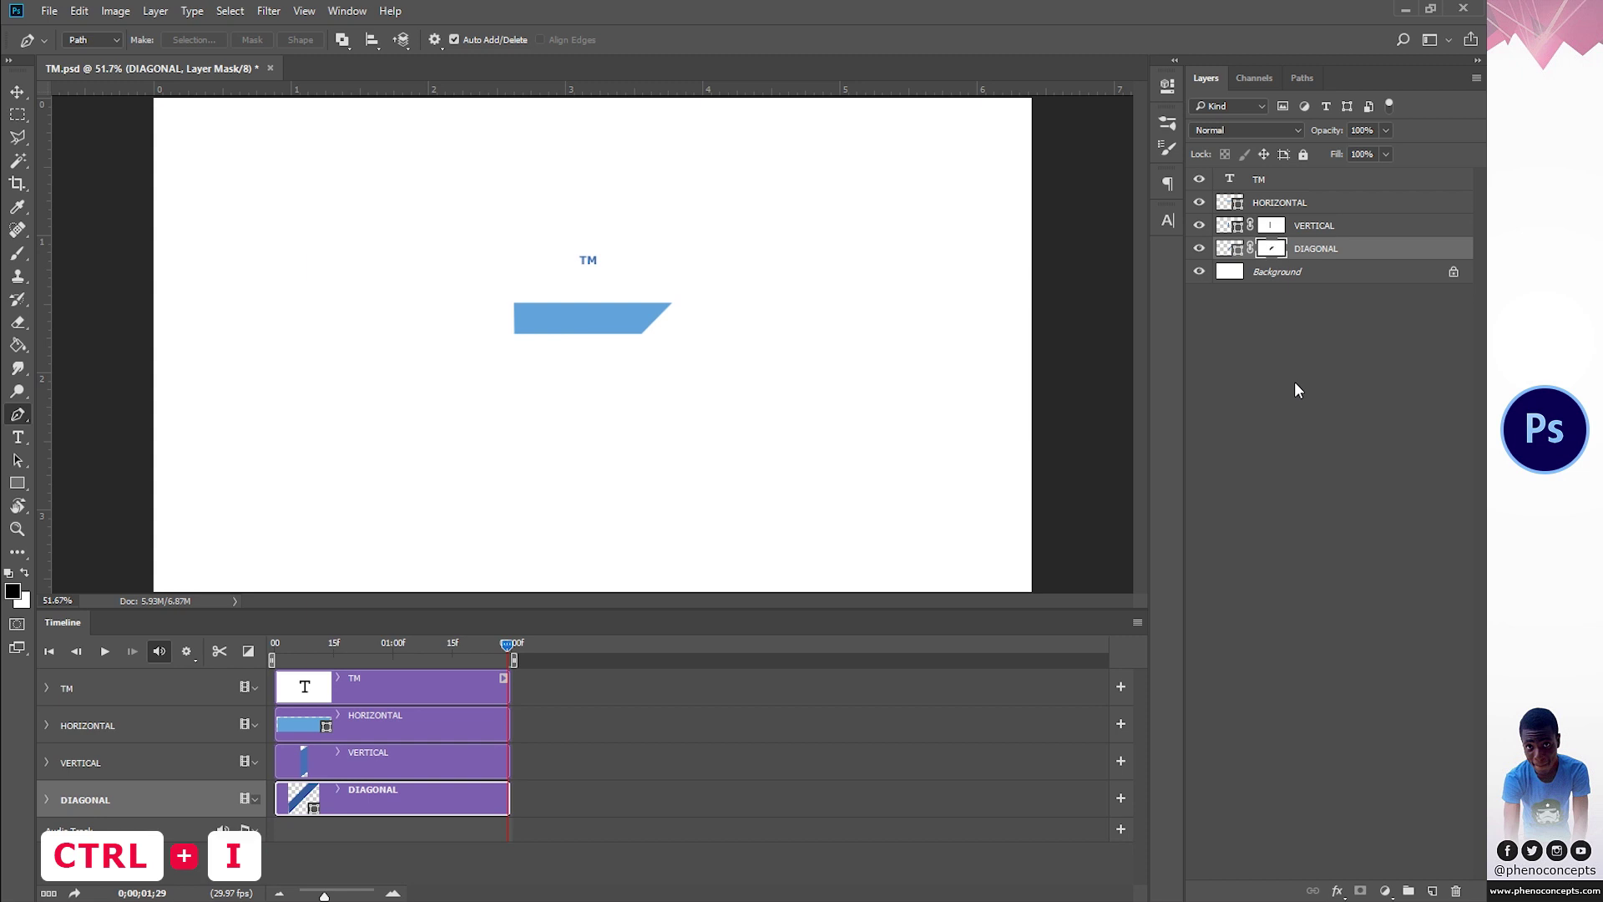
# Step: Mask the HORIZONTAL layer with a rectangle around its bar, invert the mask, and deselect
pyautogui.click(1282, 319)
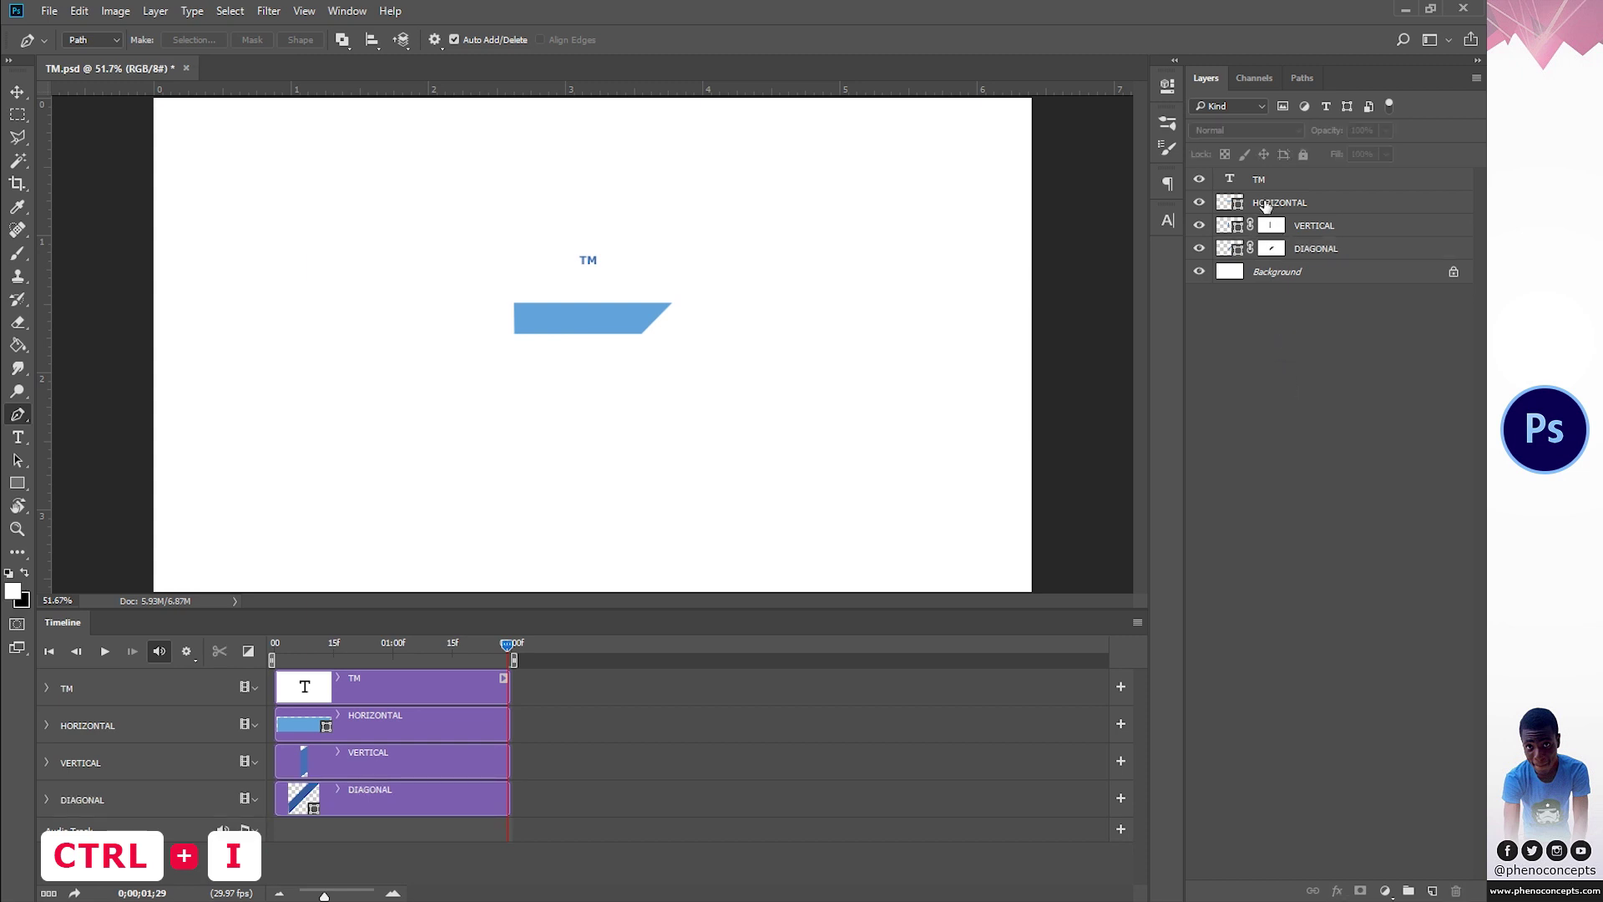
pyautogui.click(1291, 204)
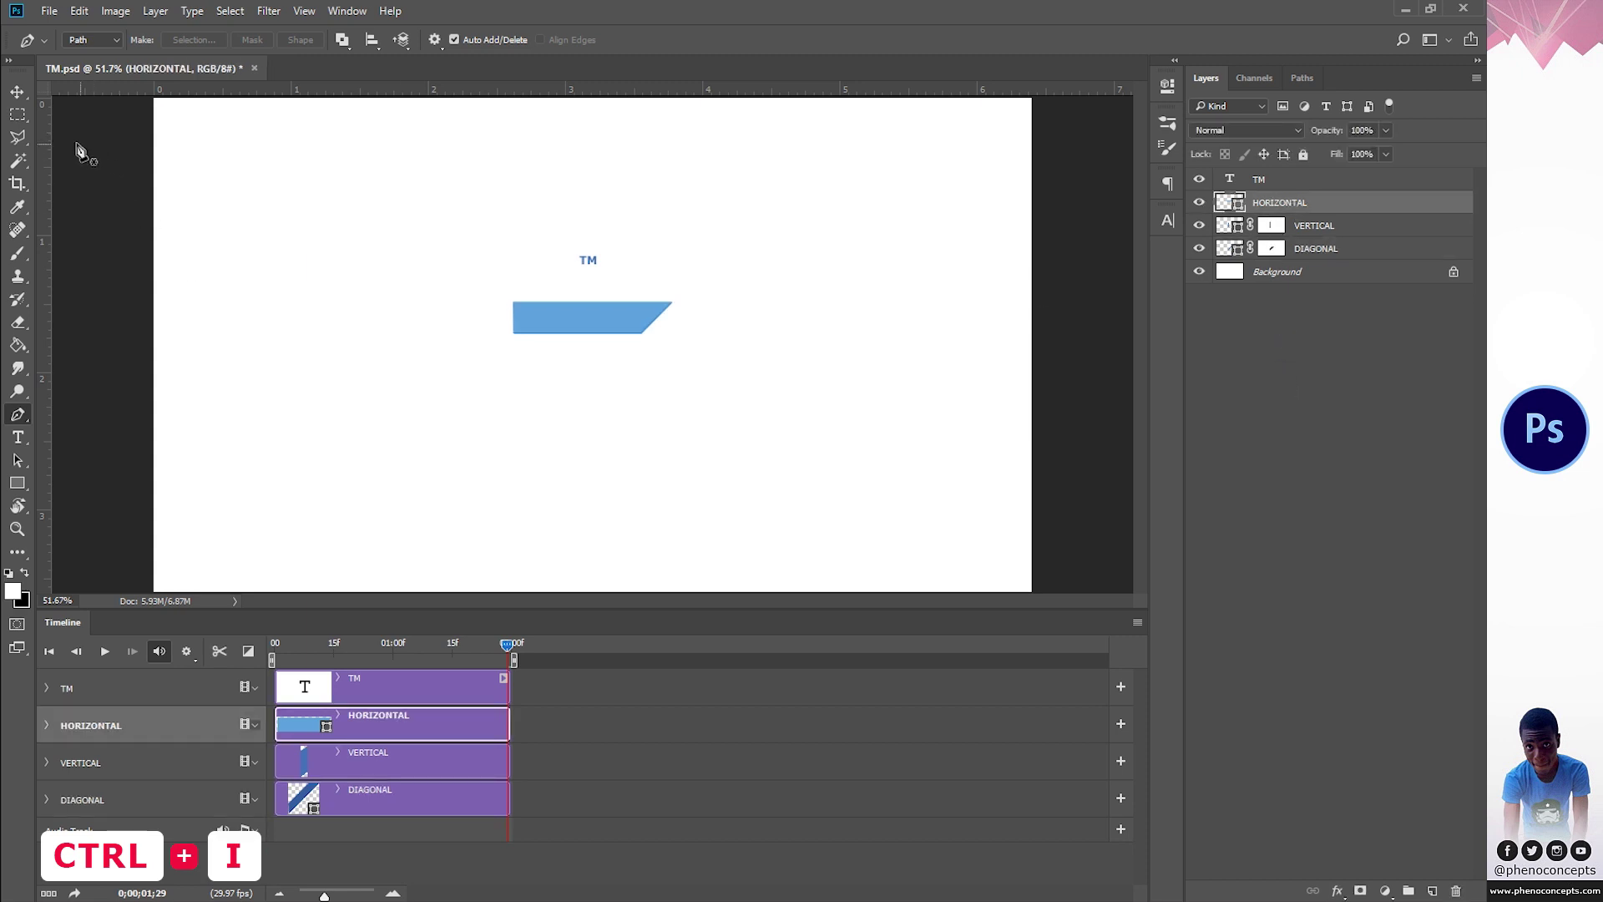
pyautogui.press('m')
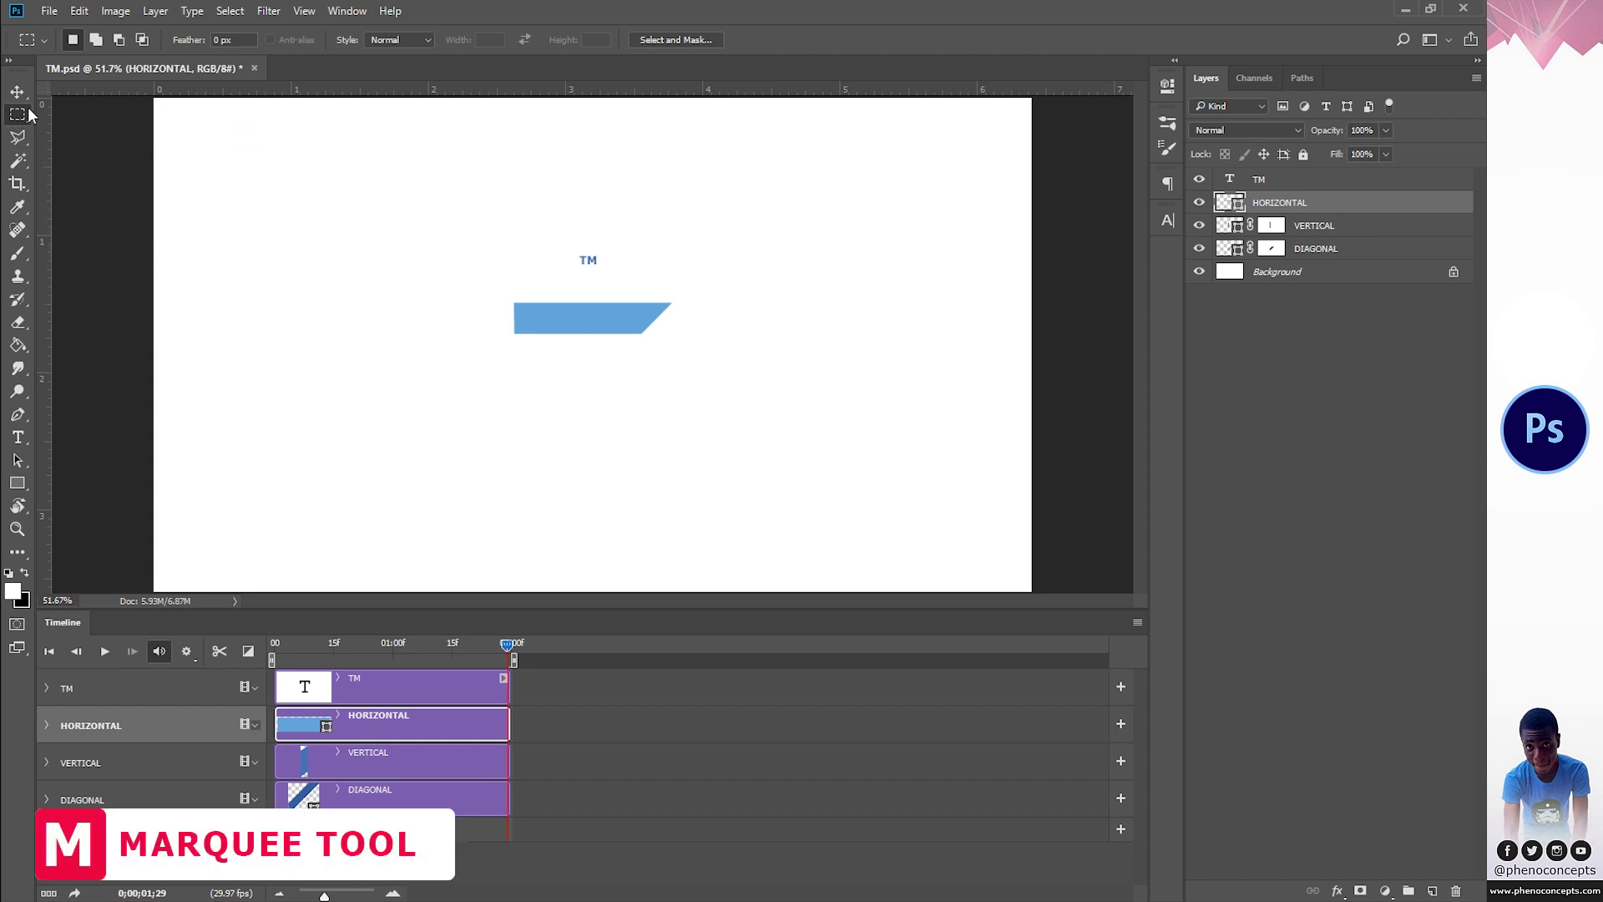
pyautogui.rightClick(18, 114)
pyautogui.click(119, 123)
pyautogui.moveTo(508, 300); pyautogui.dragTo(677, 337)
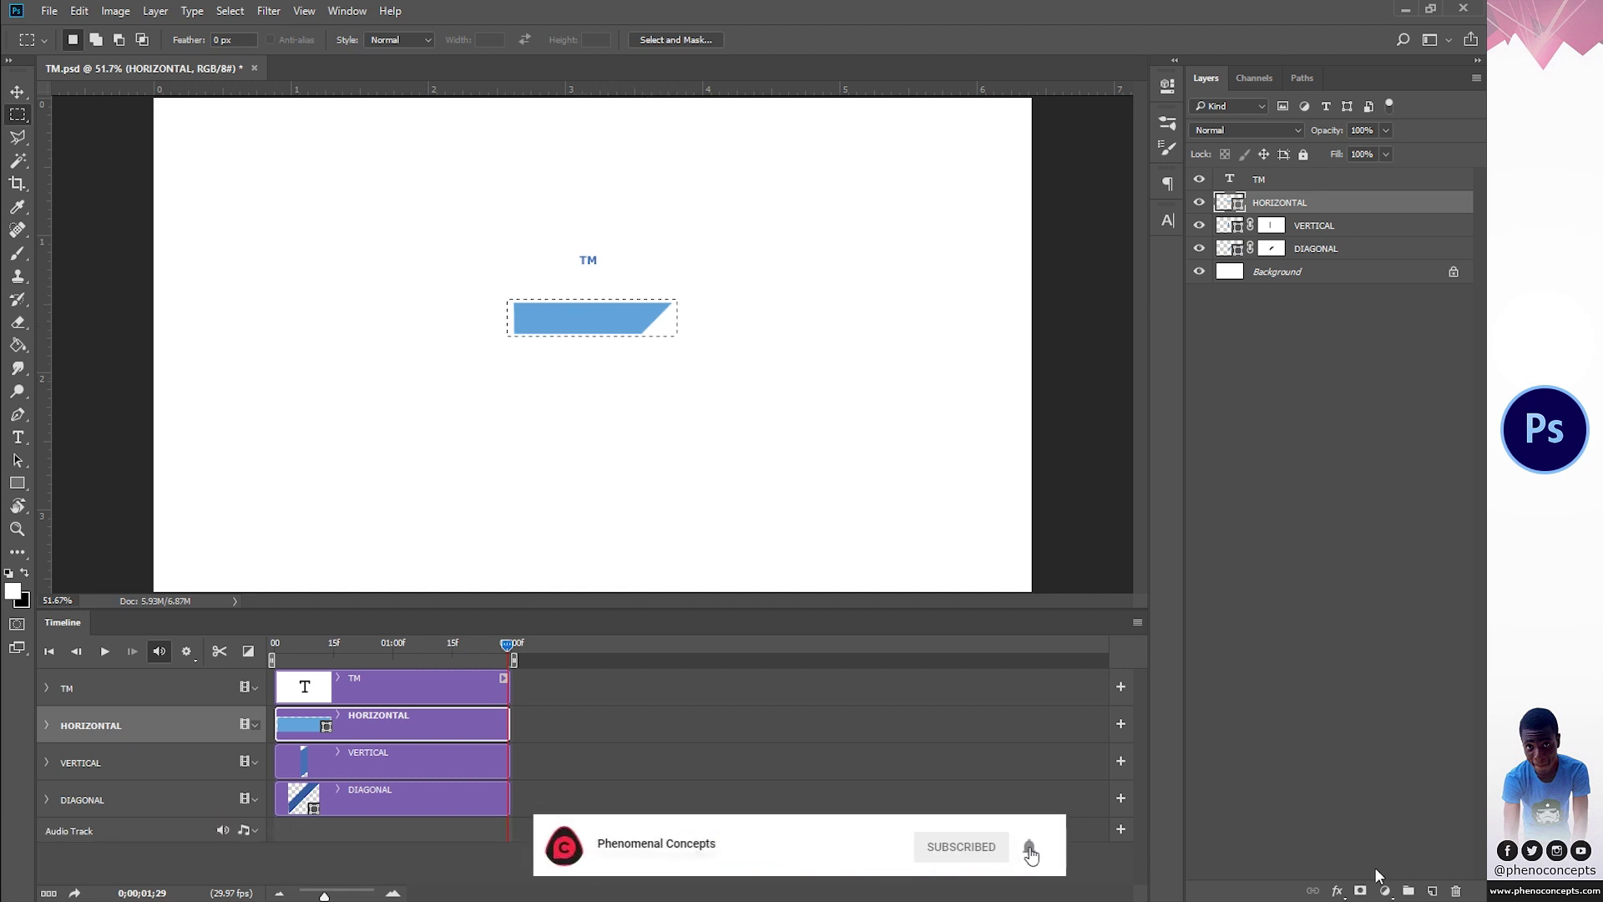
pyautogui.click(1361, 891)
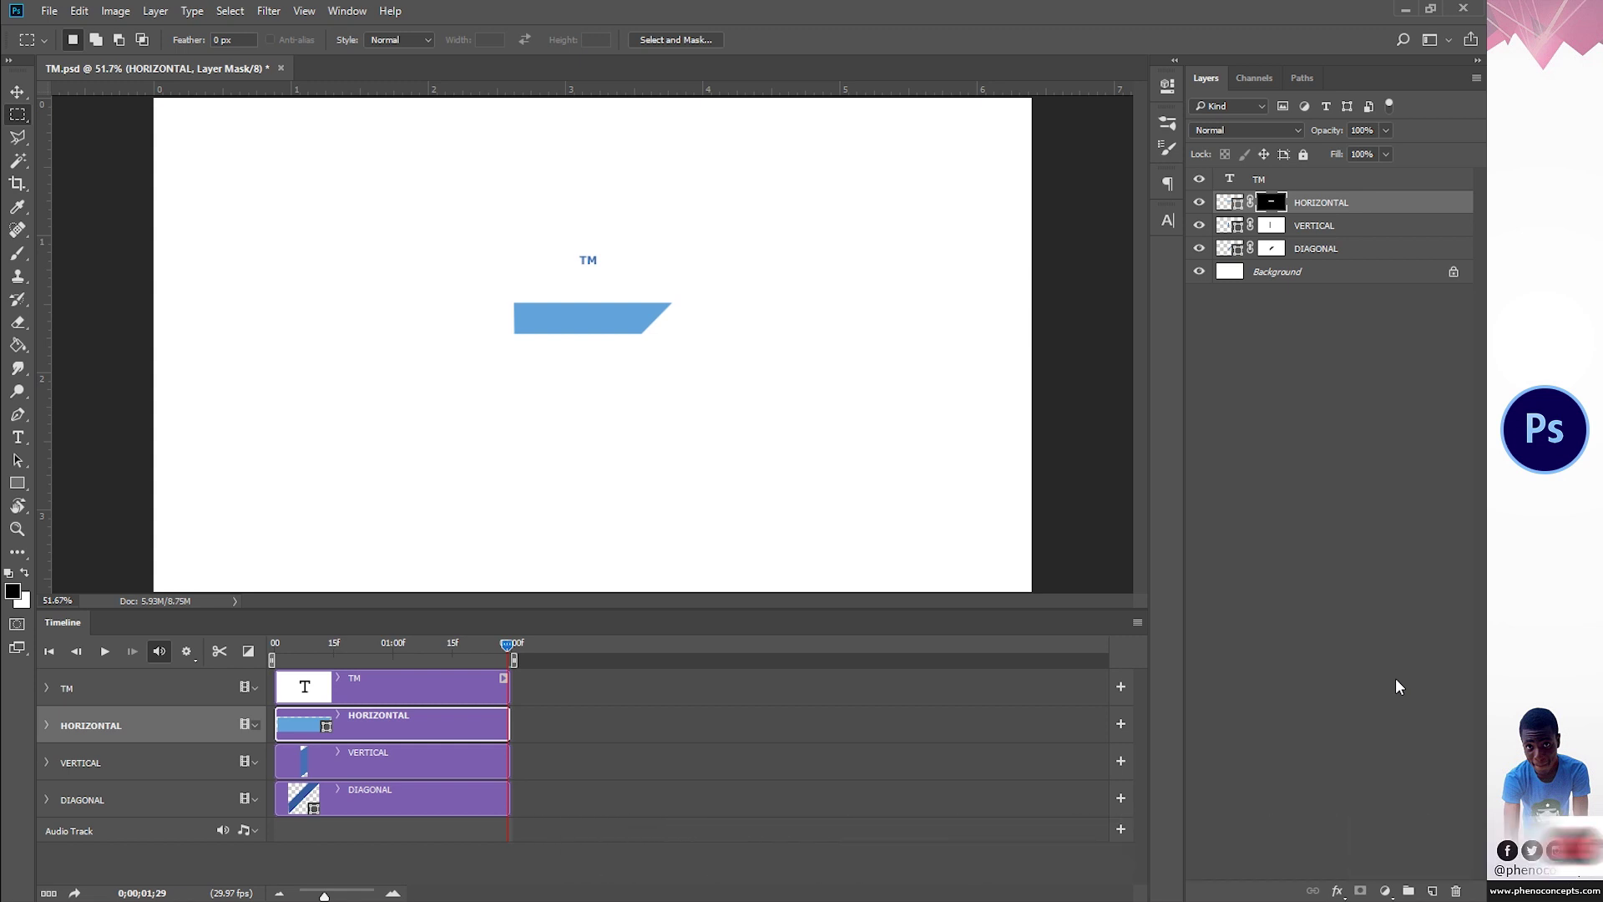
pyautogui.hotkey('ctrl', 'i')
pyautogui.click(1255, 361)
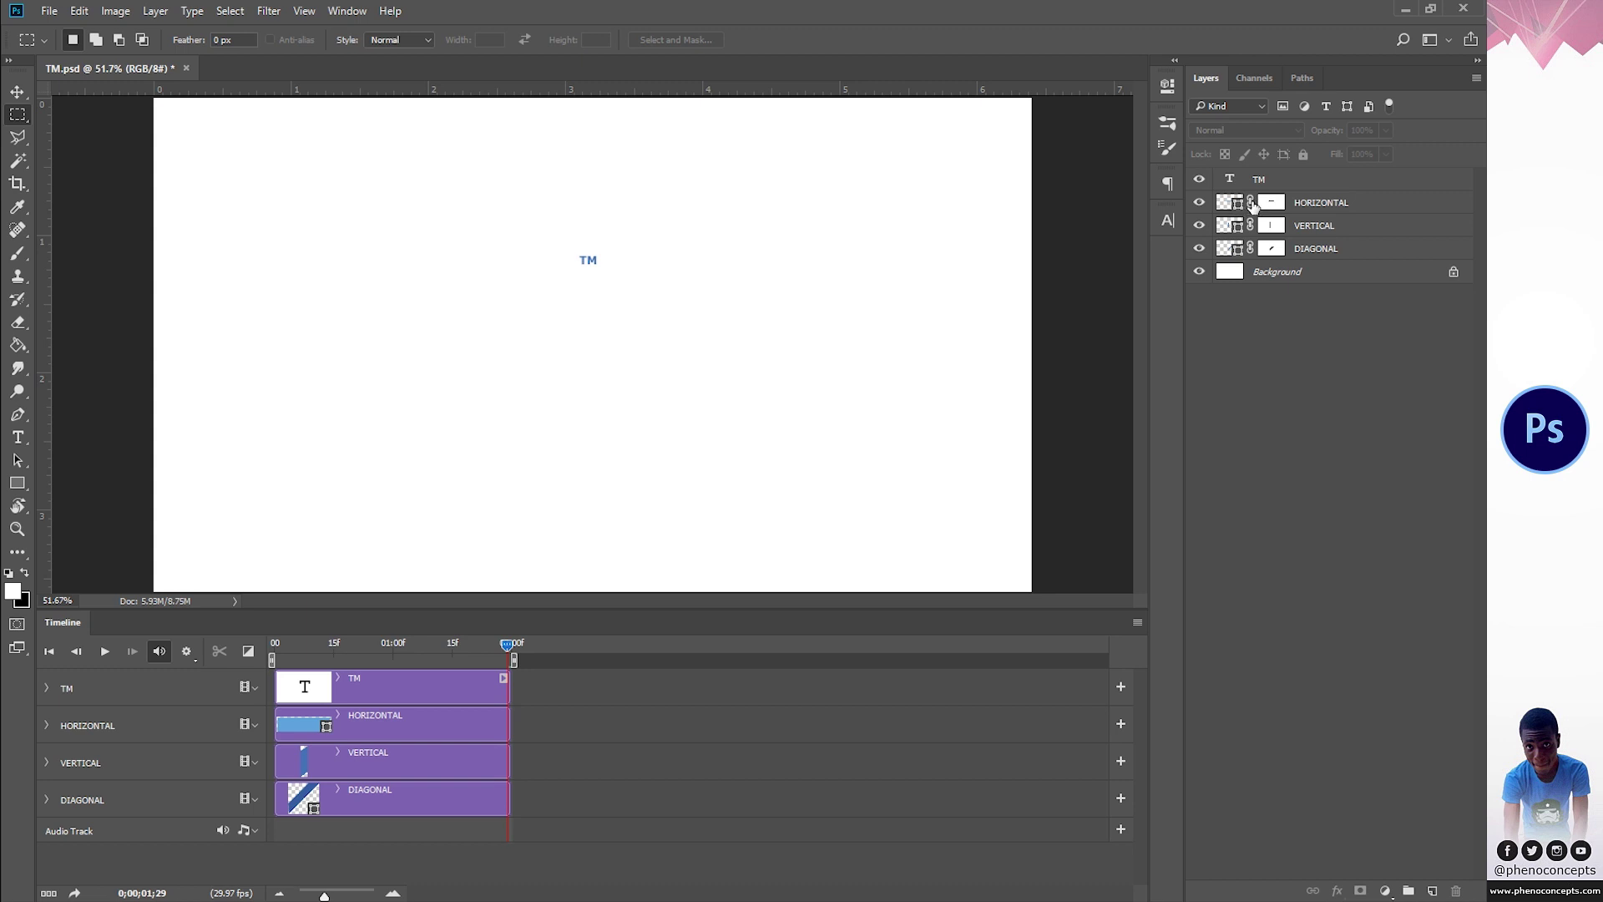
# Step: Unlink the layer masks and test sliding the HORIZONTAL mask and bar separately with the Move tool
pyautogui.moveTo(1252, 206); pyautogui.dragTo(1255, 250)
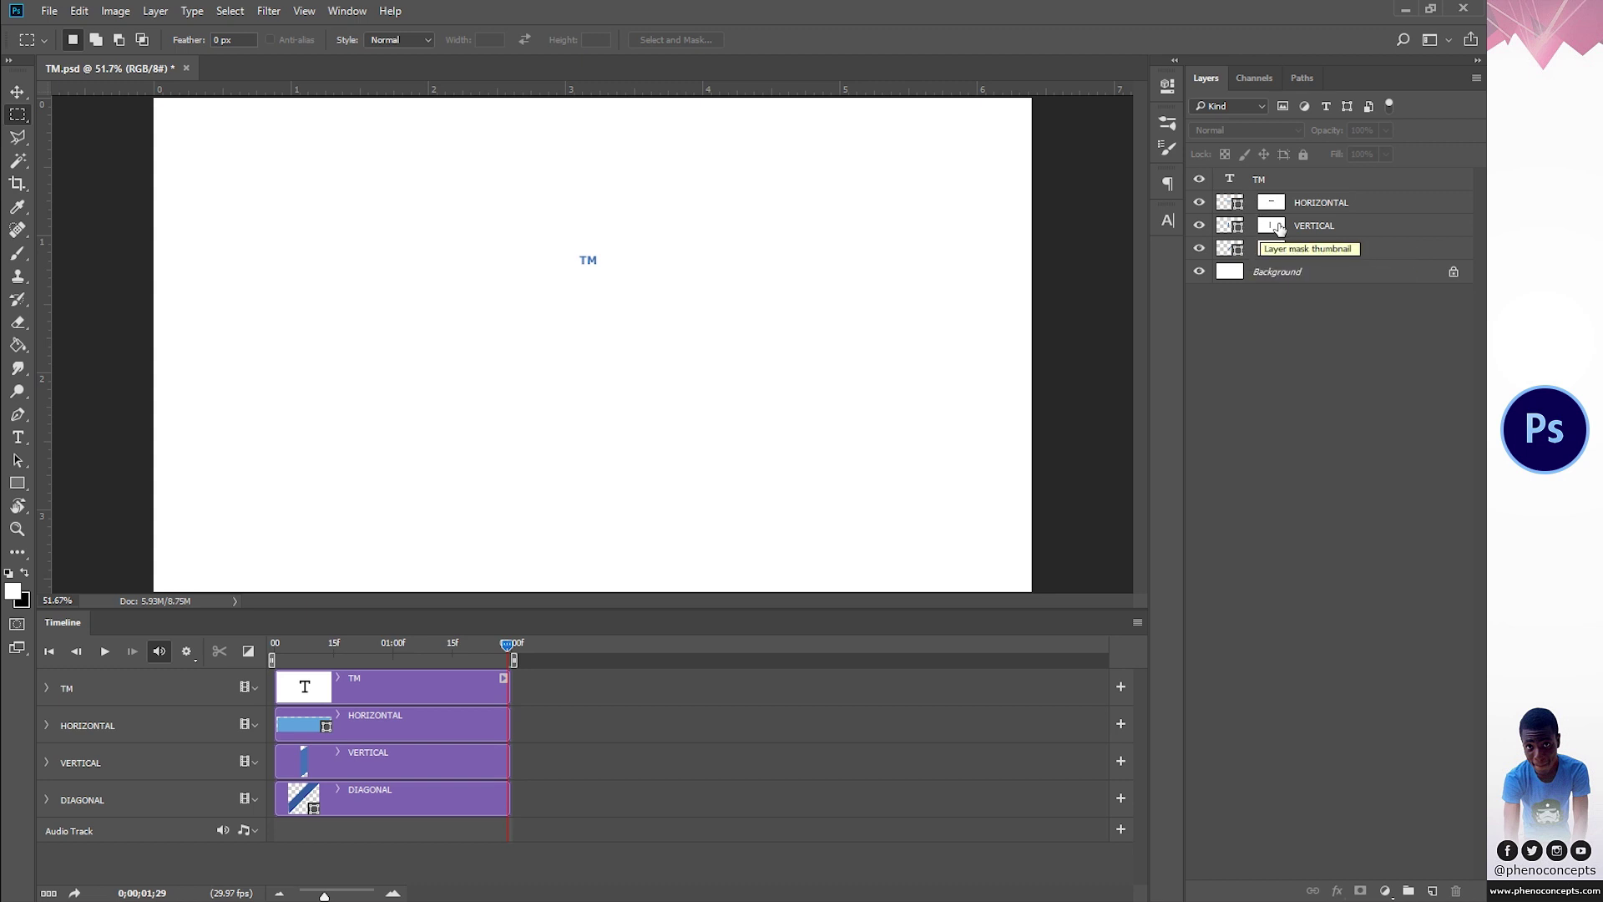
pyautogui.click(1272, 203)
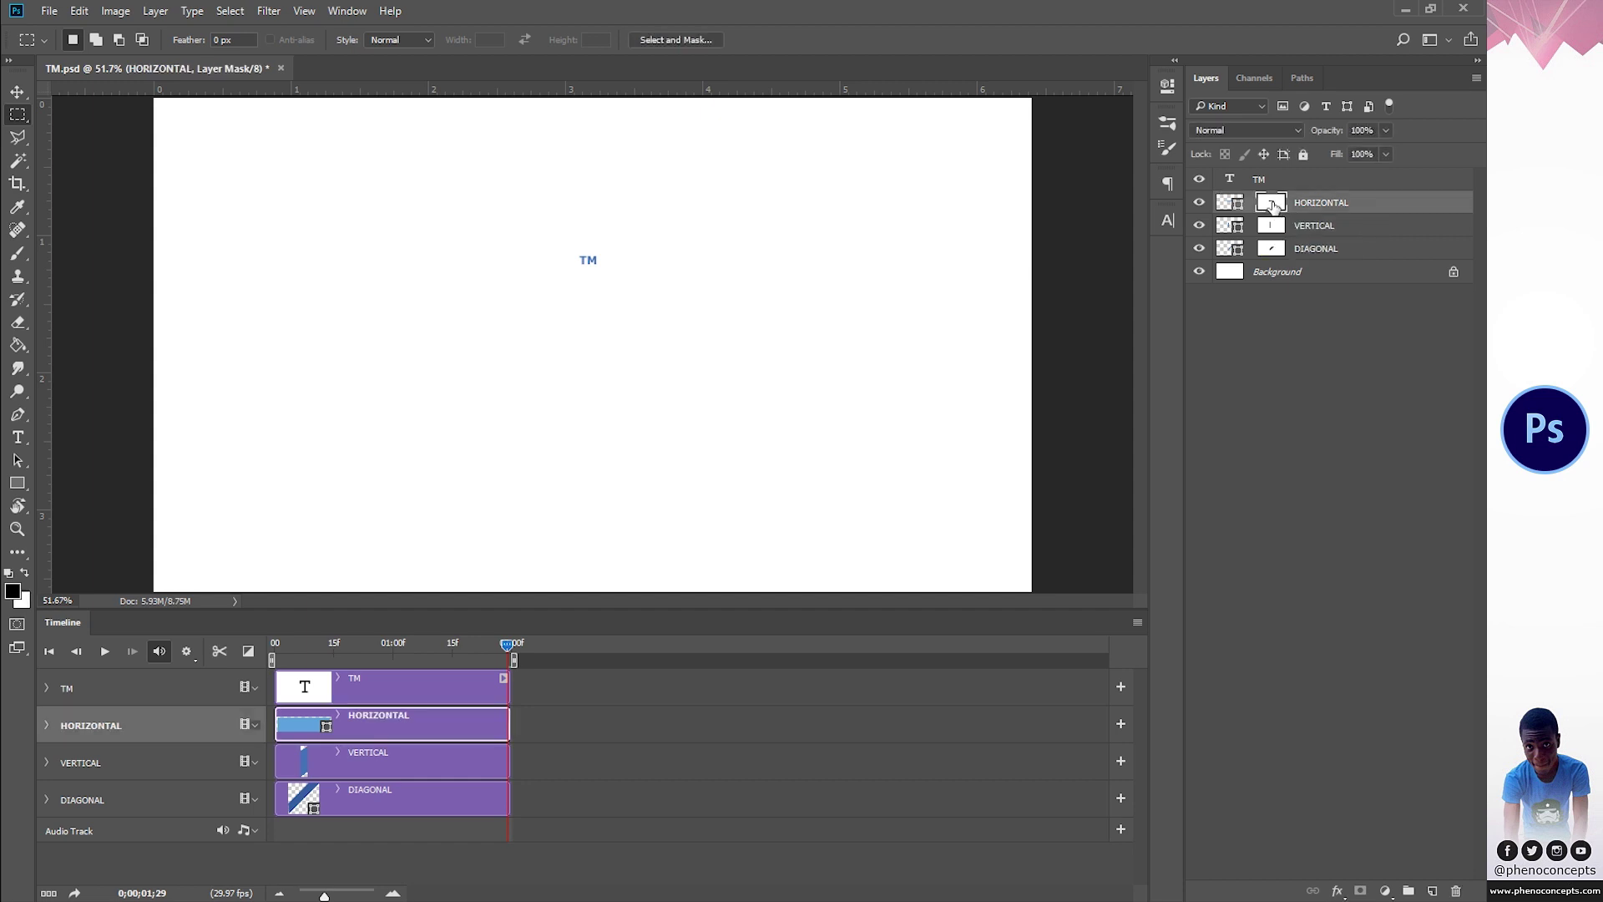
pyautogui.click(1225, 205)
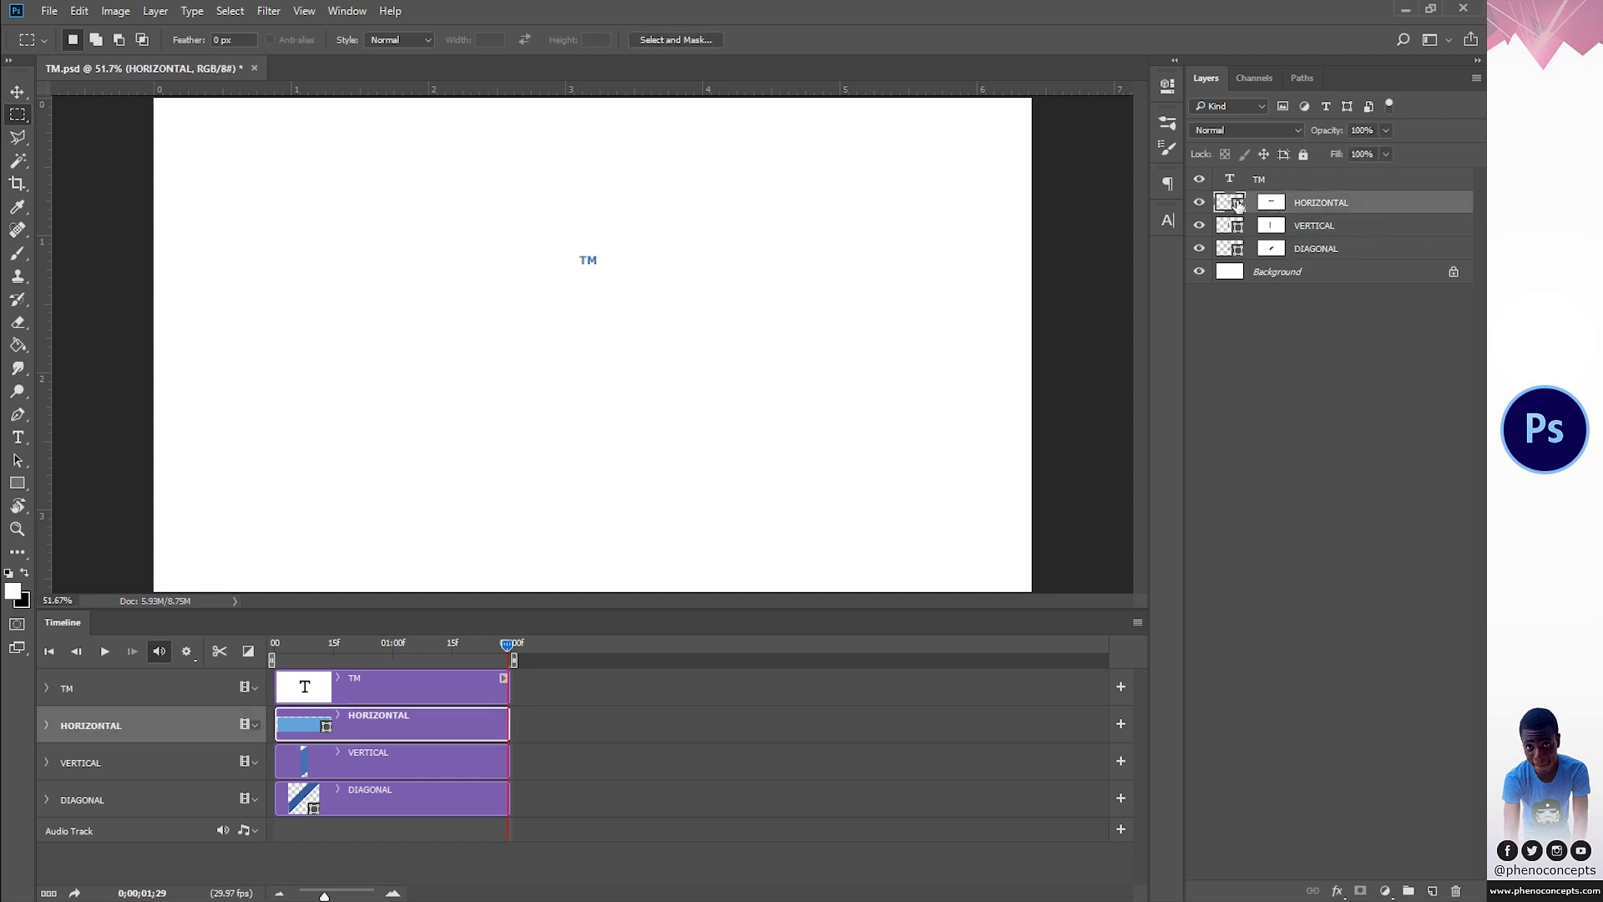
pyautogui.click(17, 91)
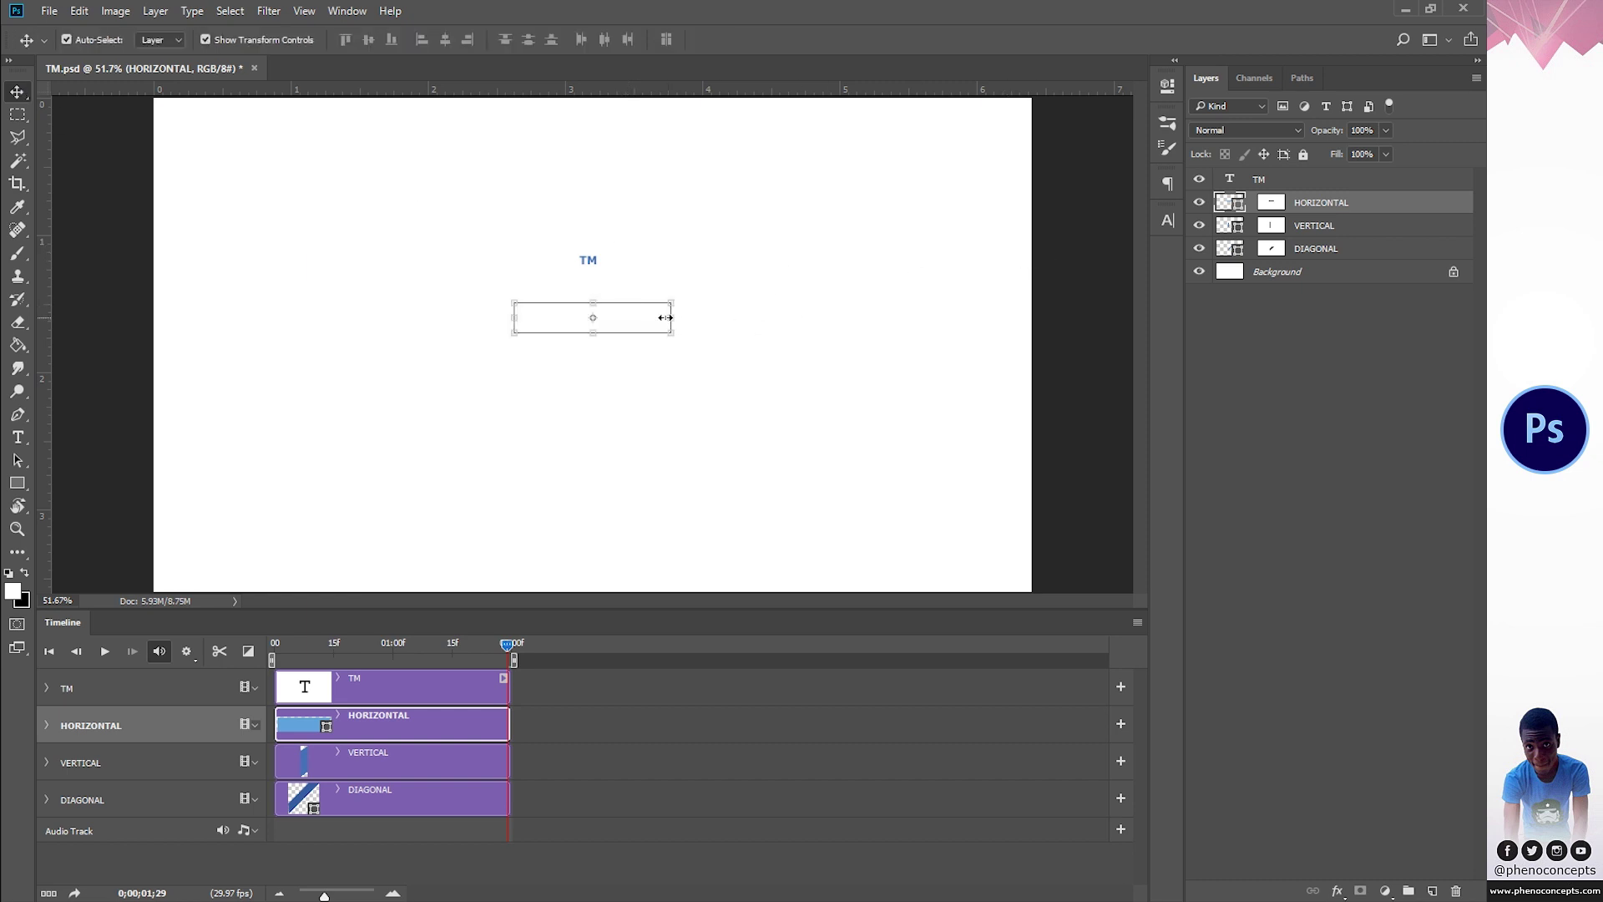
pyautogui.click(1271, 205)
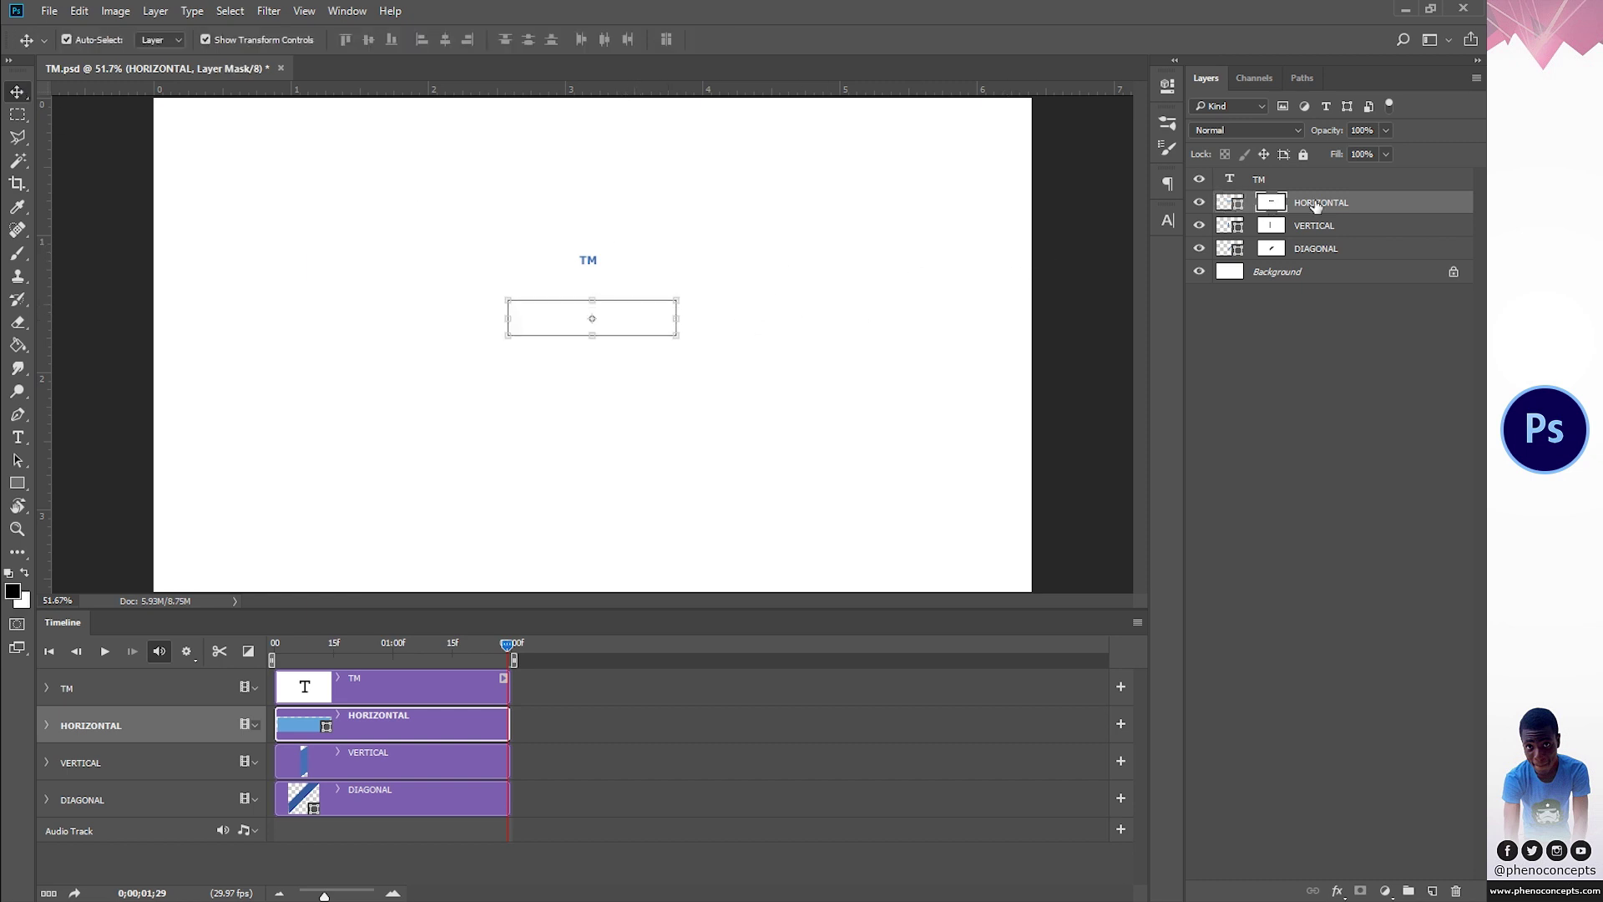
pyautogui.press('ctrl')
pyautogui.moveTo(660, 286); pyautogui.dragTo(624, 315)
pyautogui.click(1231, 205)
pyautogui.moveTo(585, 317); pyautogui.dragTo(630, 329)
# Step: Relink HORIZONTAL with its mask, test a 216 px left move, undo it, then select VERTICAL
pyautogui.click(1250, 202)
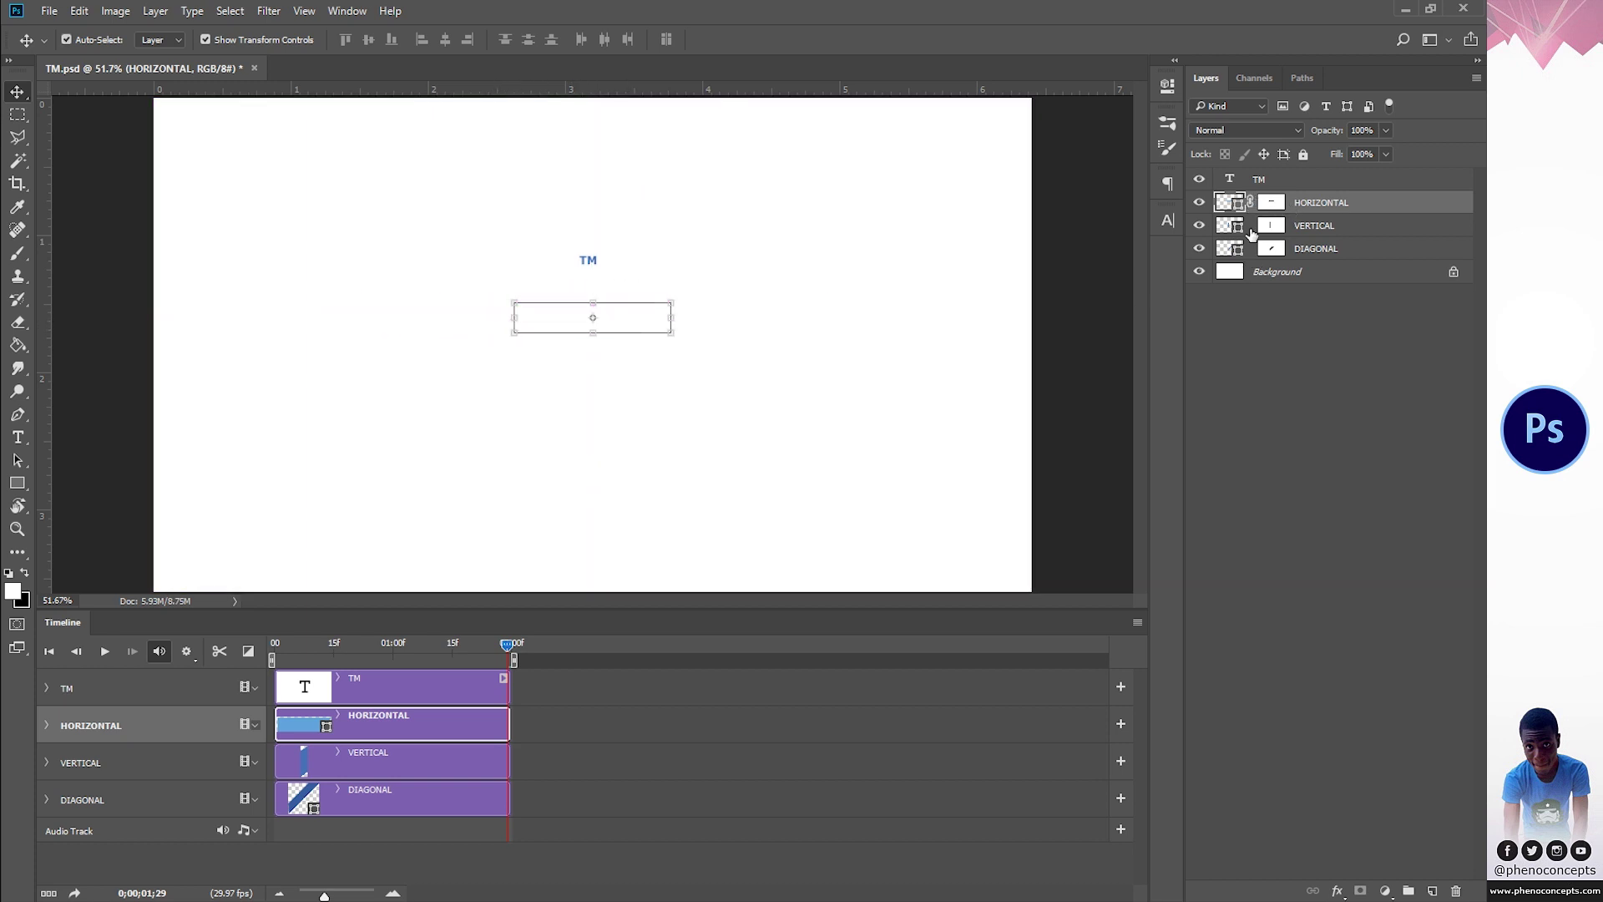
pyautogui.press('ctrl')
pyautogui.moveTo(618, 316); pyautogui.dragTo(437, 321)
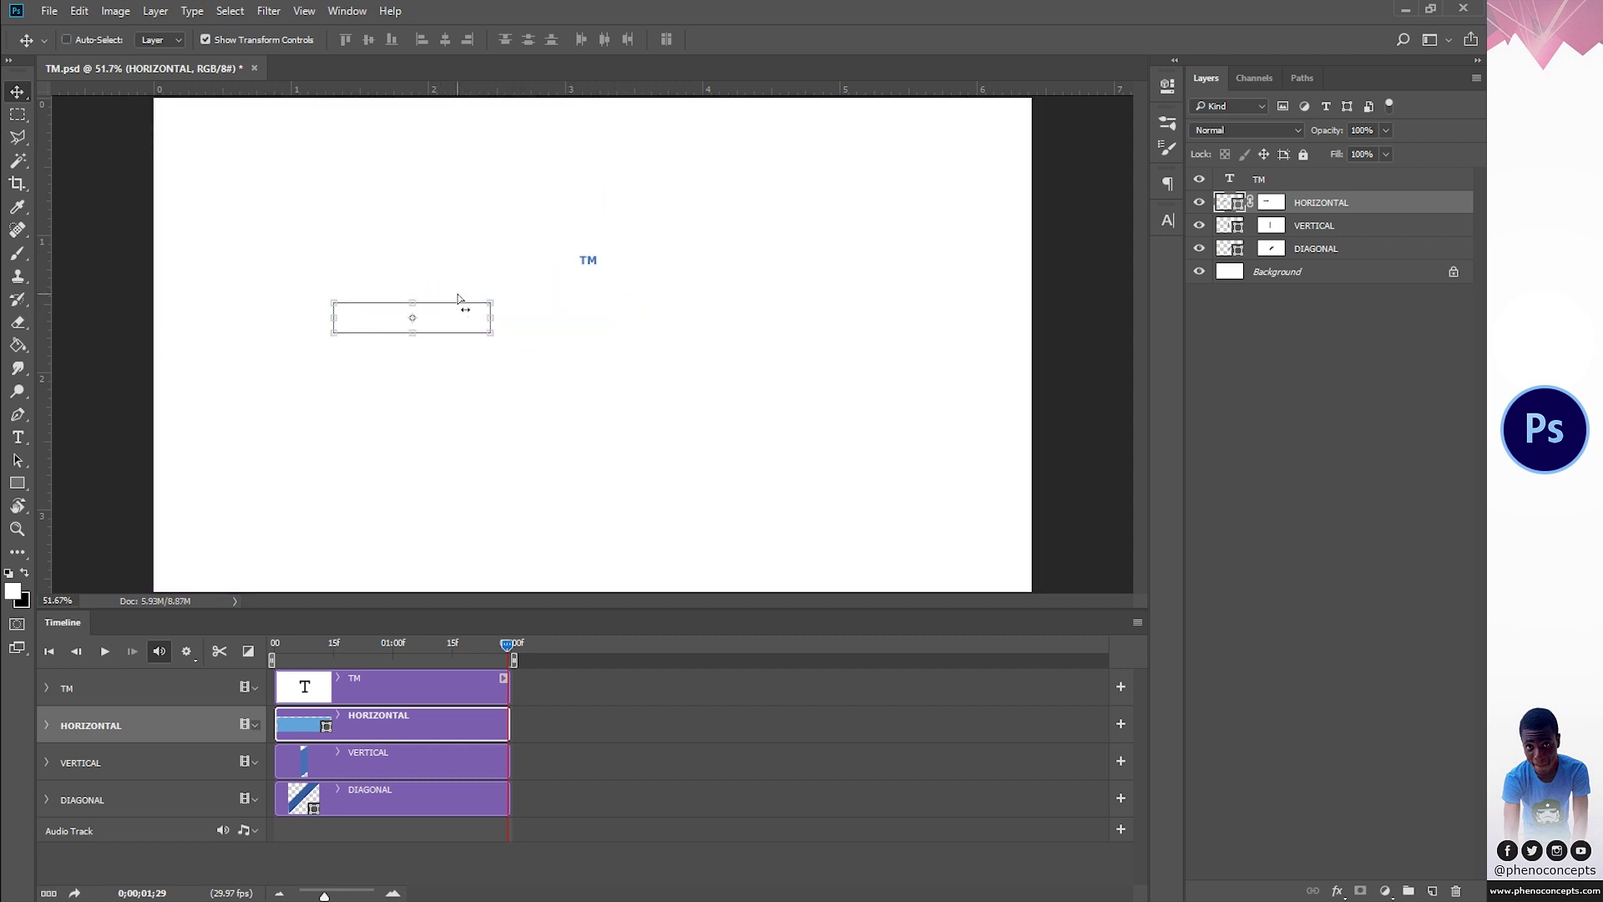
pyautogui.hotkey('ctrl', 'z')
pyautogui.click(1346, 333)
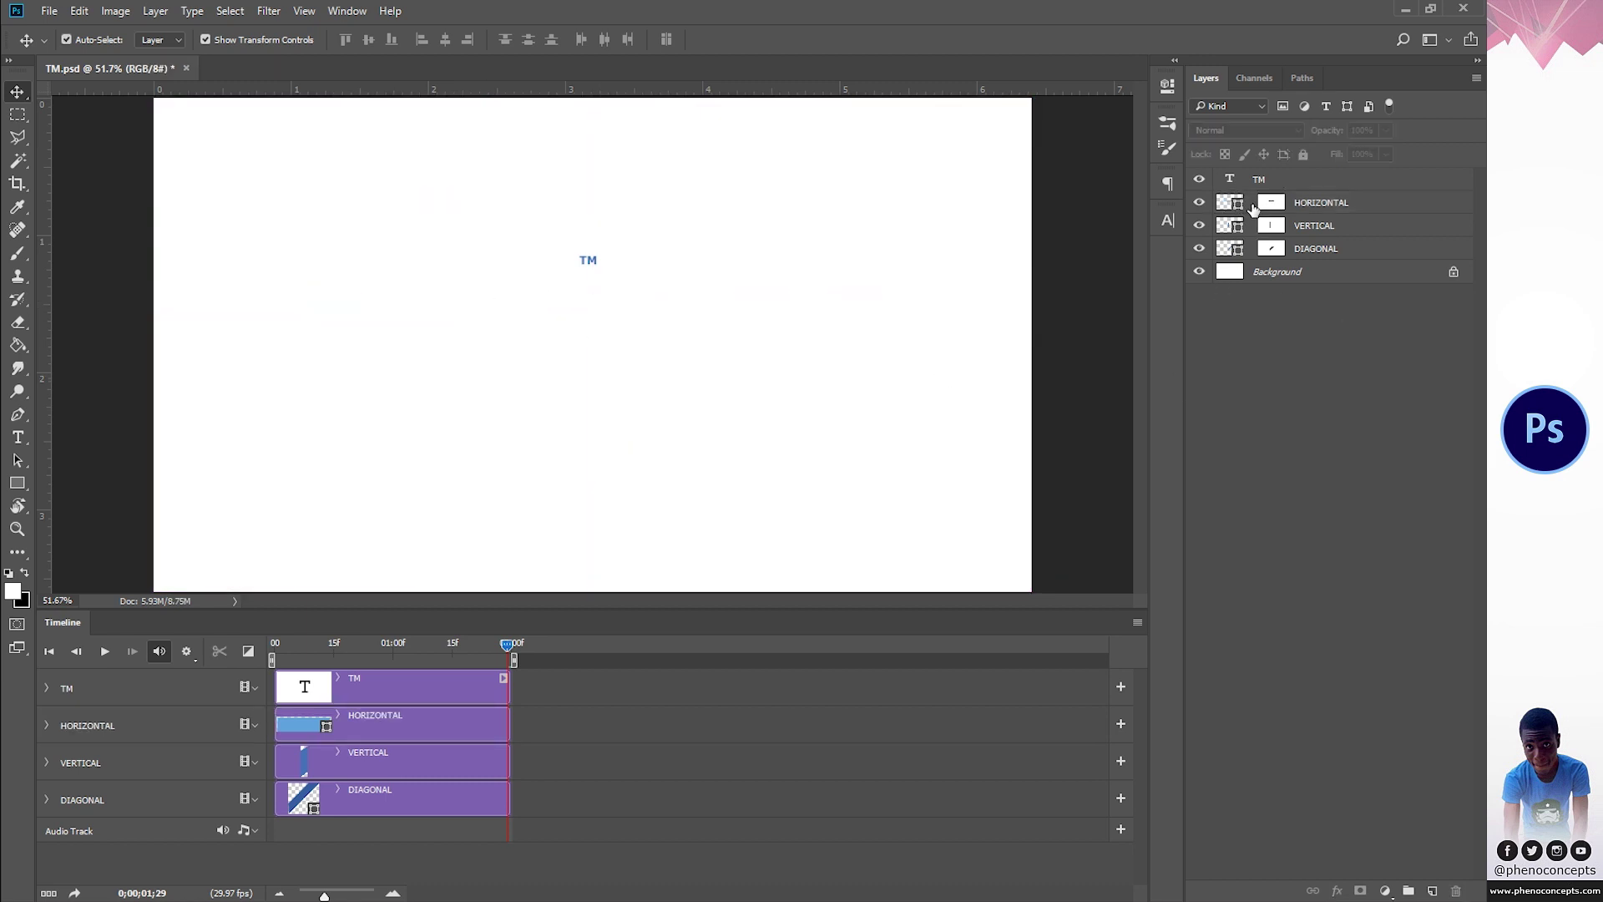
pyautogui.click(1302, 228)
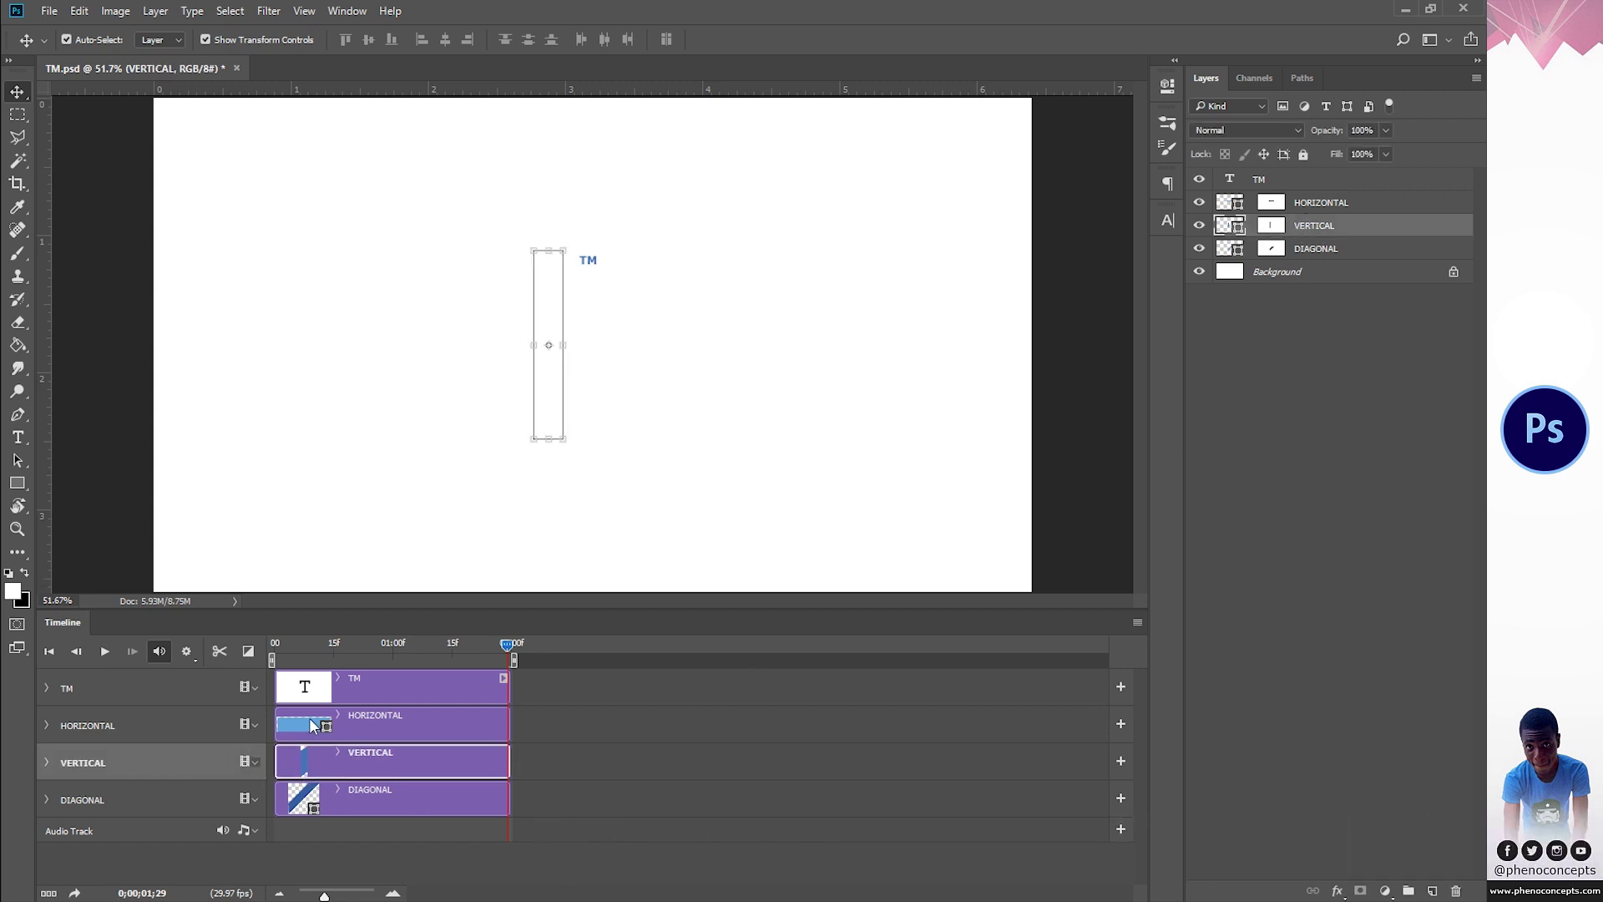
# Step: Expand the VERTICAL track and set a Layer Mask Position keyframe at time zero
pyautogui.click(47, 763)
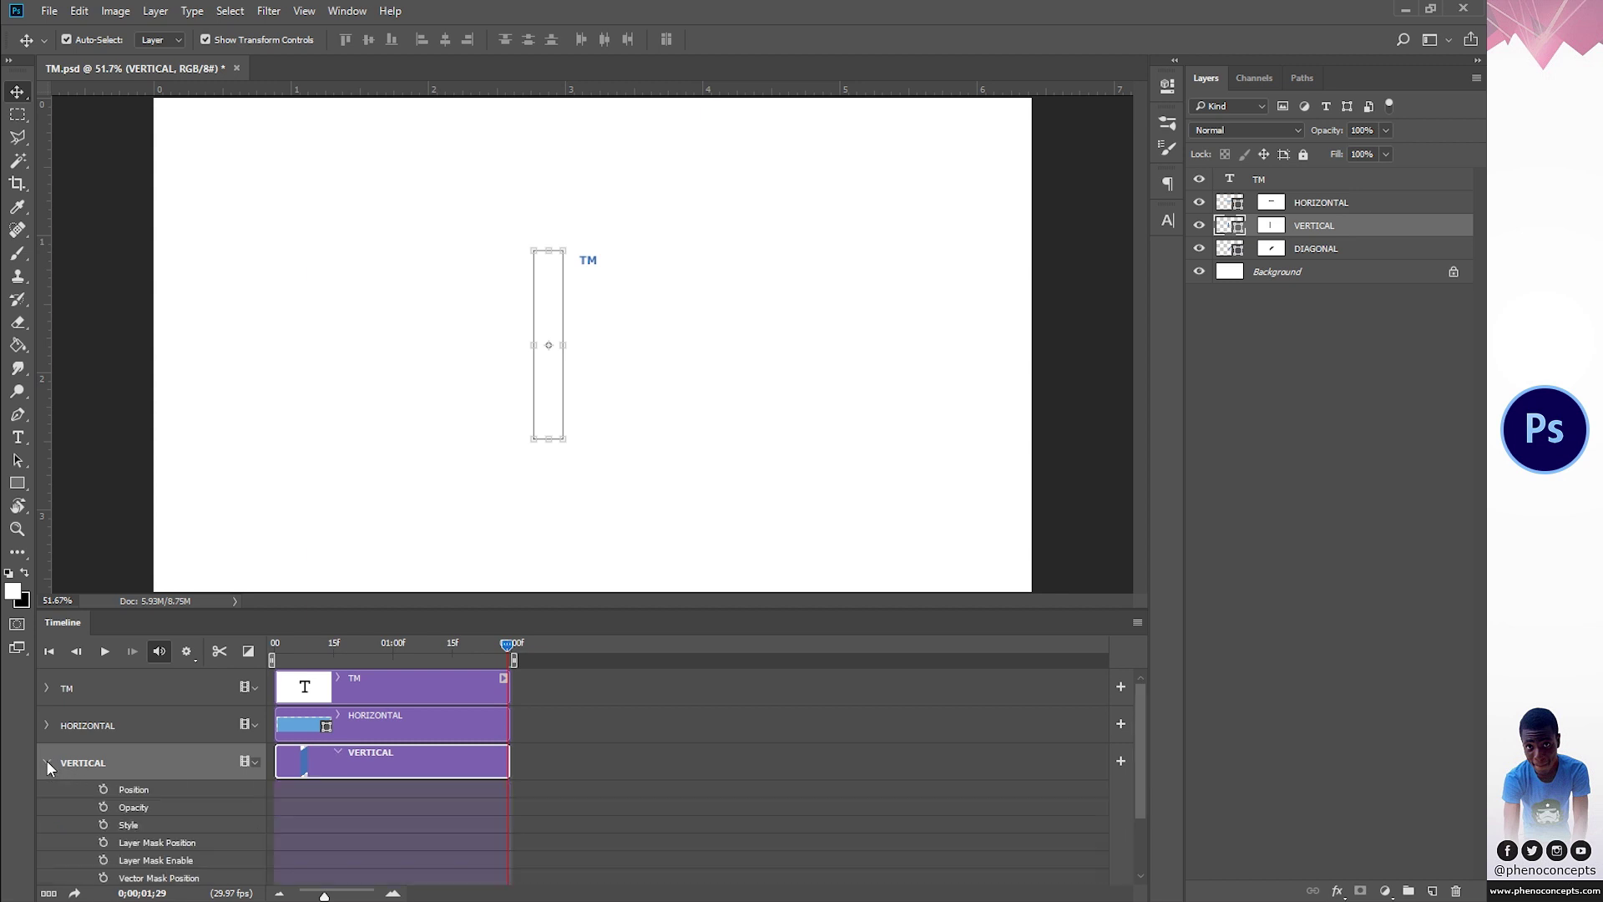
pyautogui.scroll(-2, 327, 804)
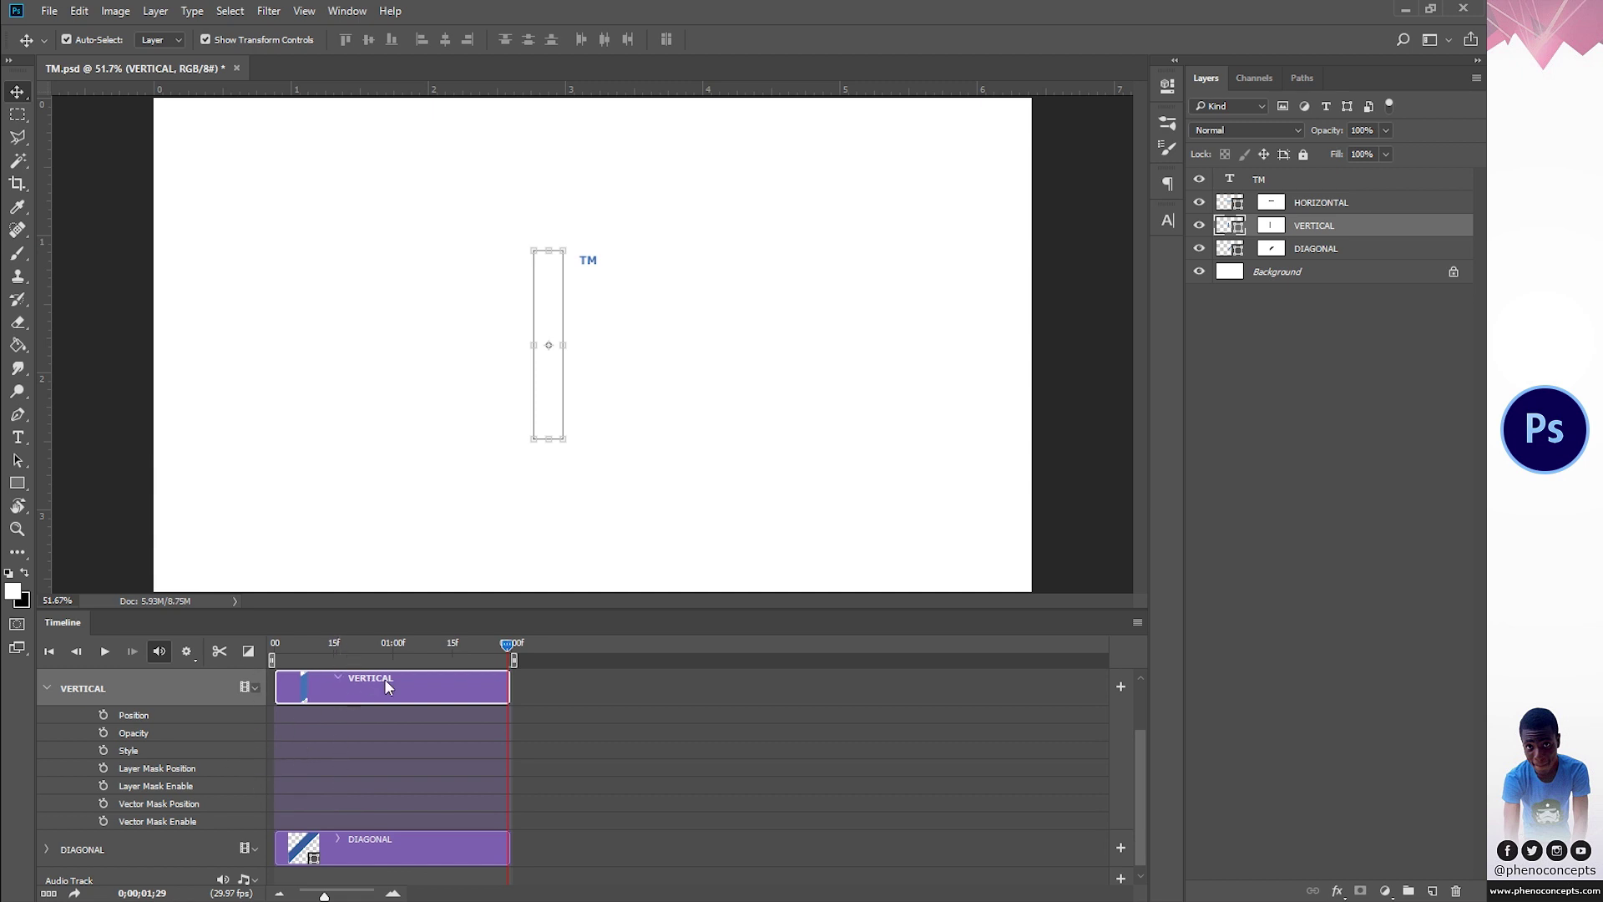
pyautogui.click(300, 647)
pyautogui.click(103, 768)
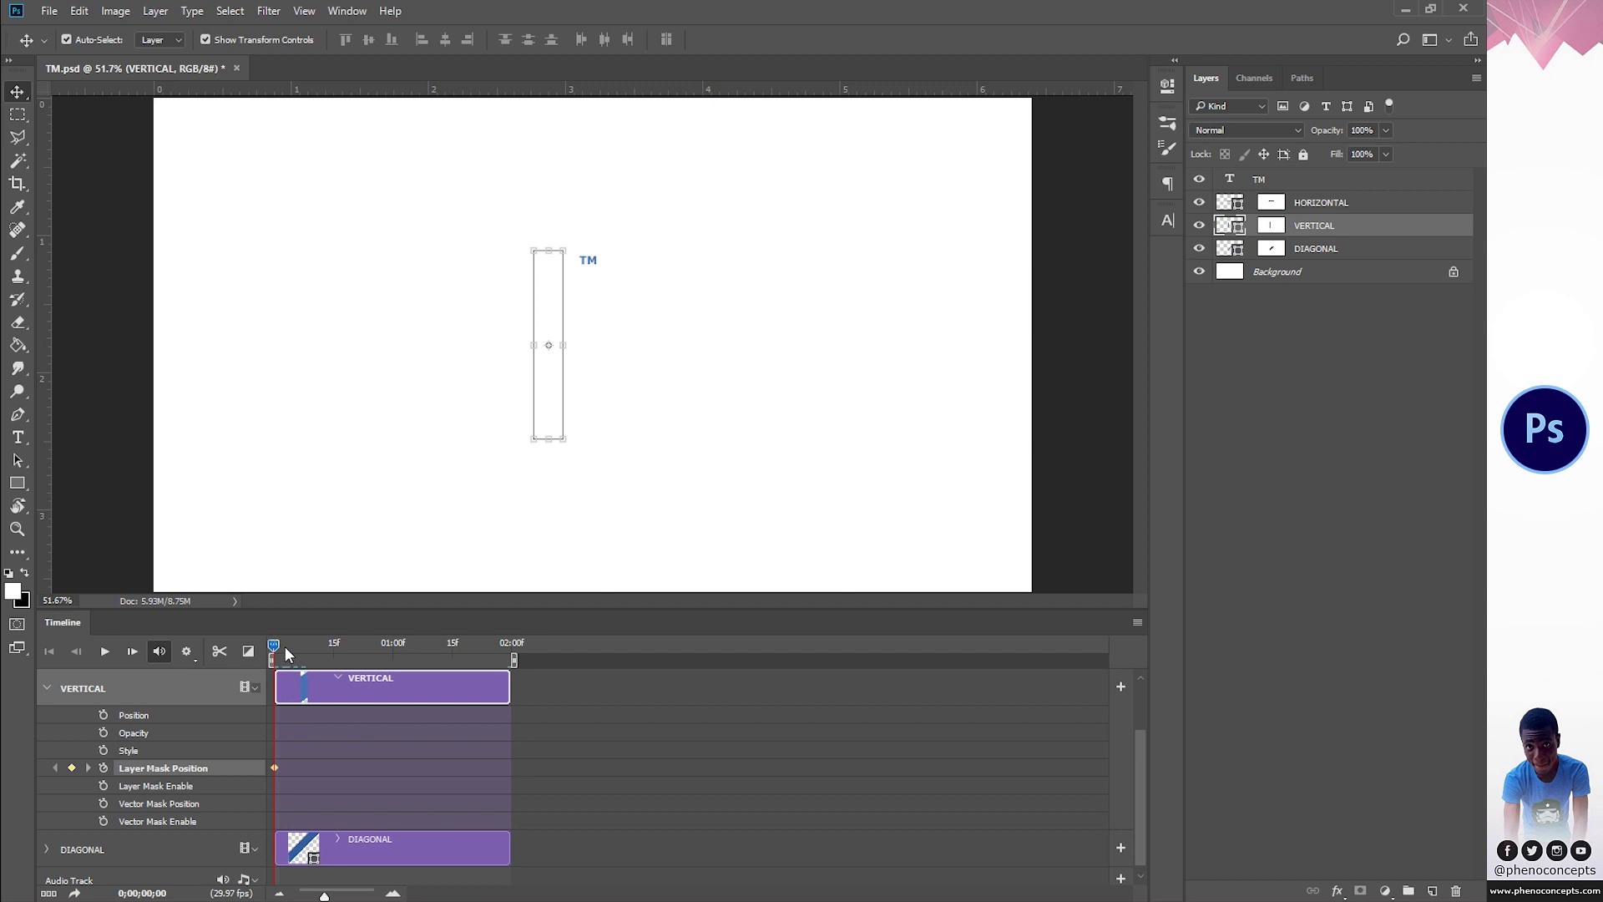
# Step: At 15 frames, drag the VERTICAL mask down to reveal the bar, creating a second keyframe
pyautogui.moveTo(338, 650); pyautogui.dragTo(334, 651)
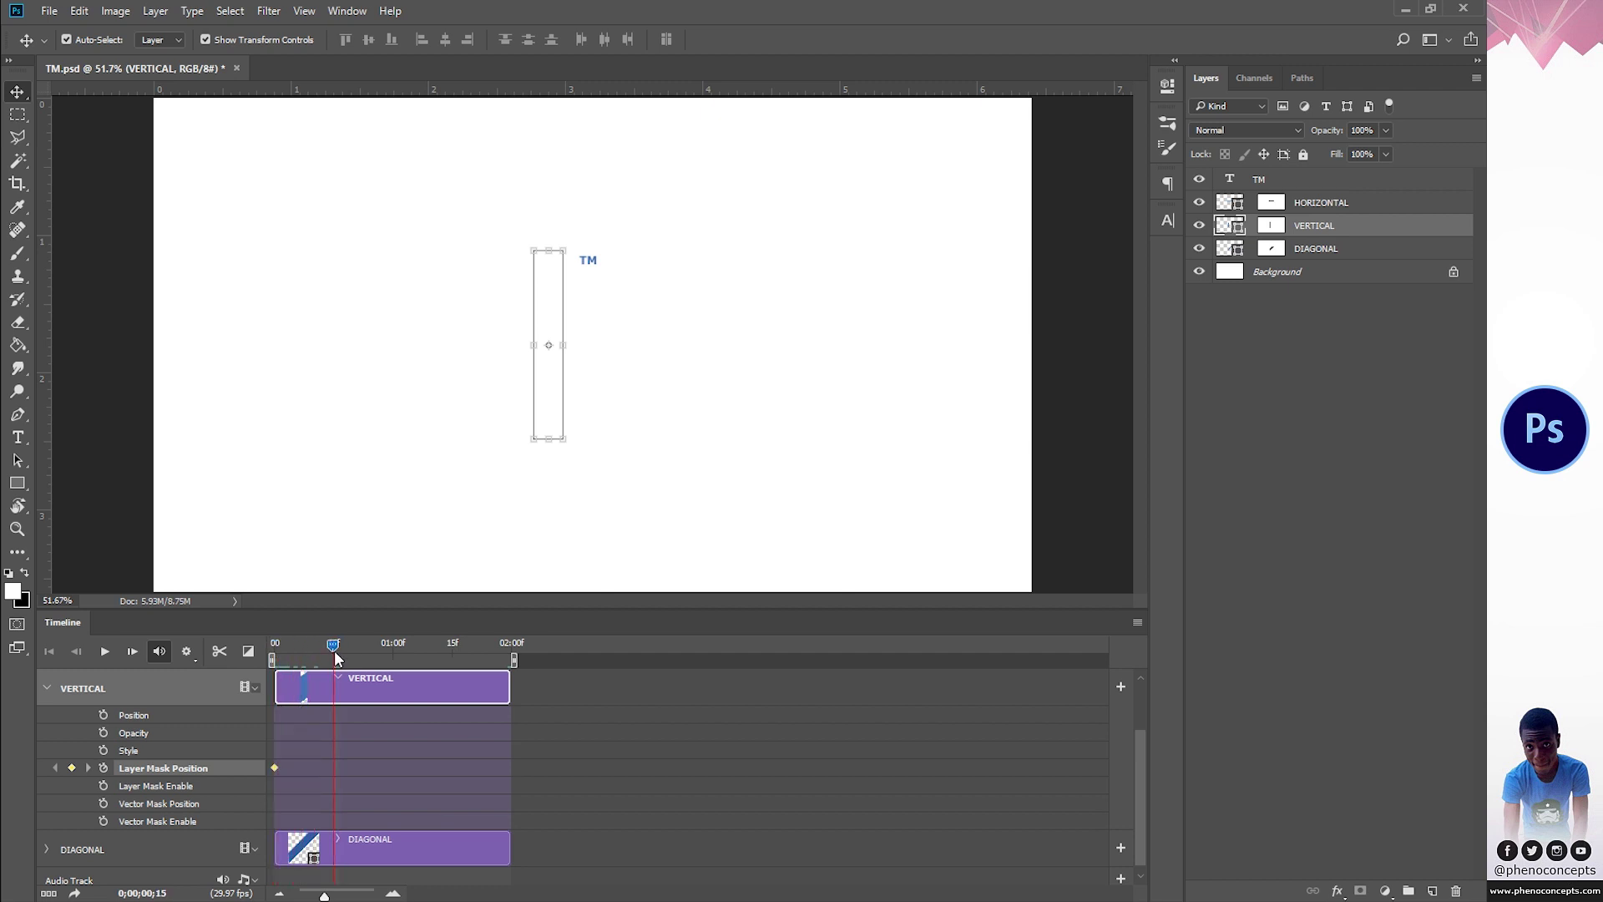
pyautogui.click(395, 894)
pyautogui.click(395, 894)
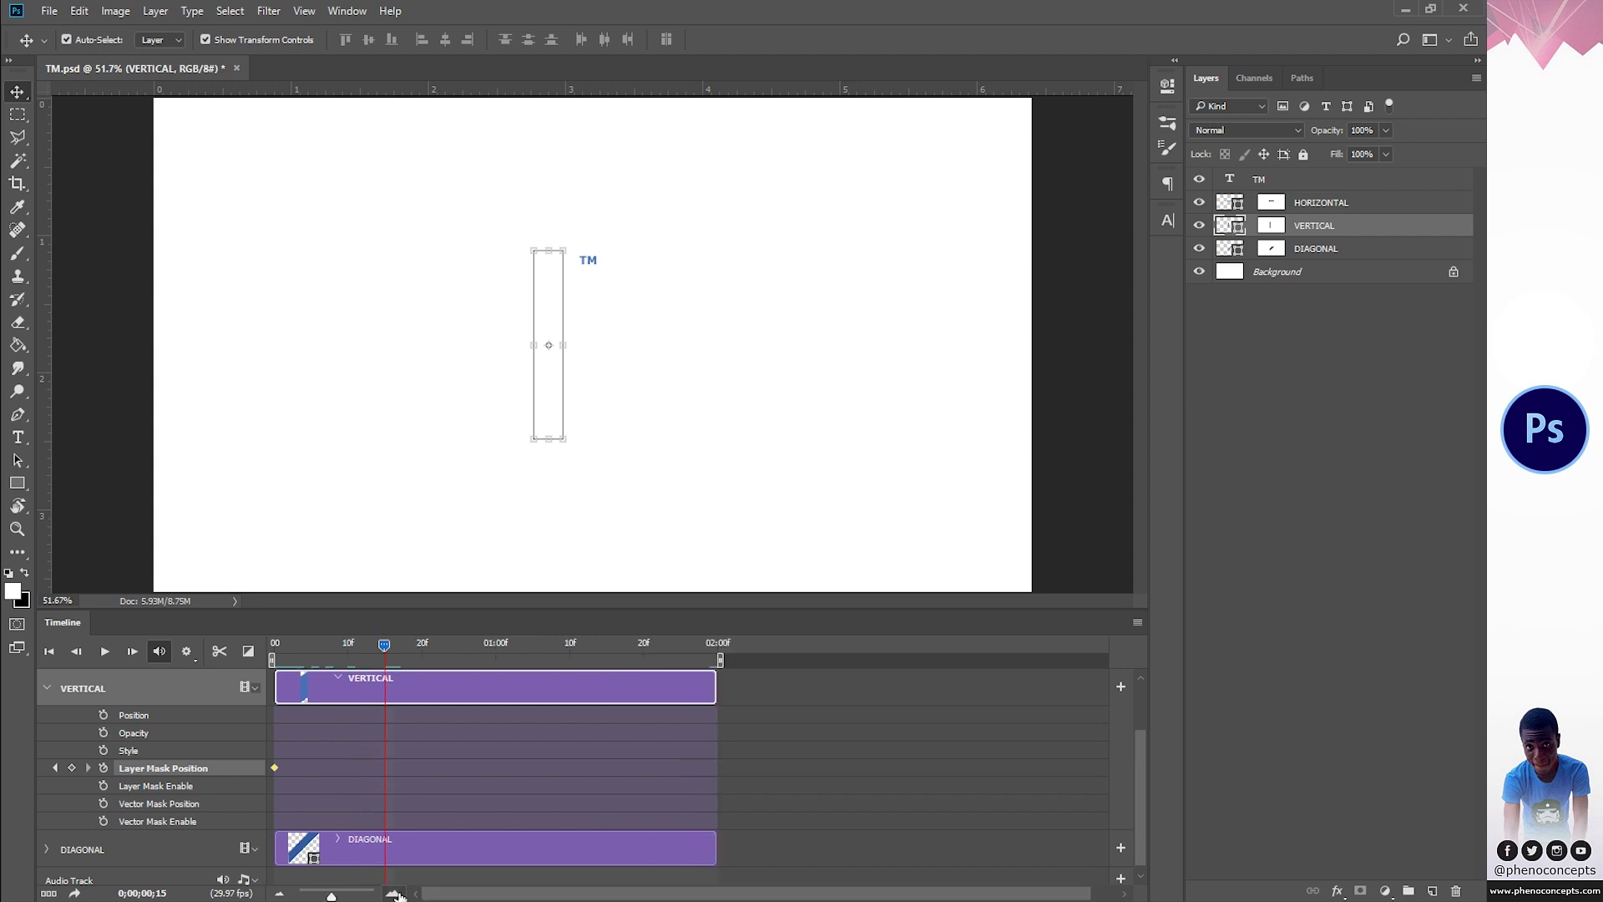
pyautogui.click(395, 895)
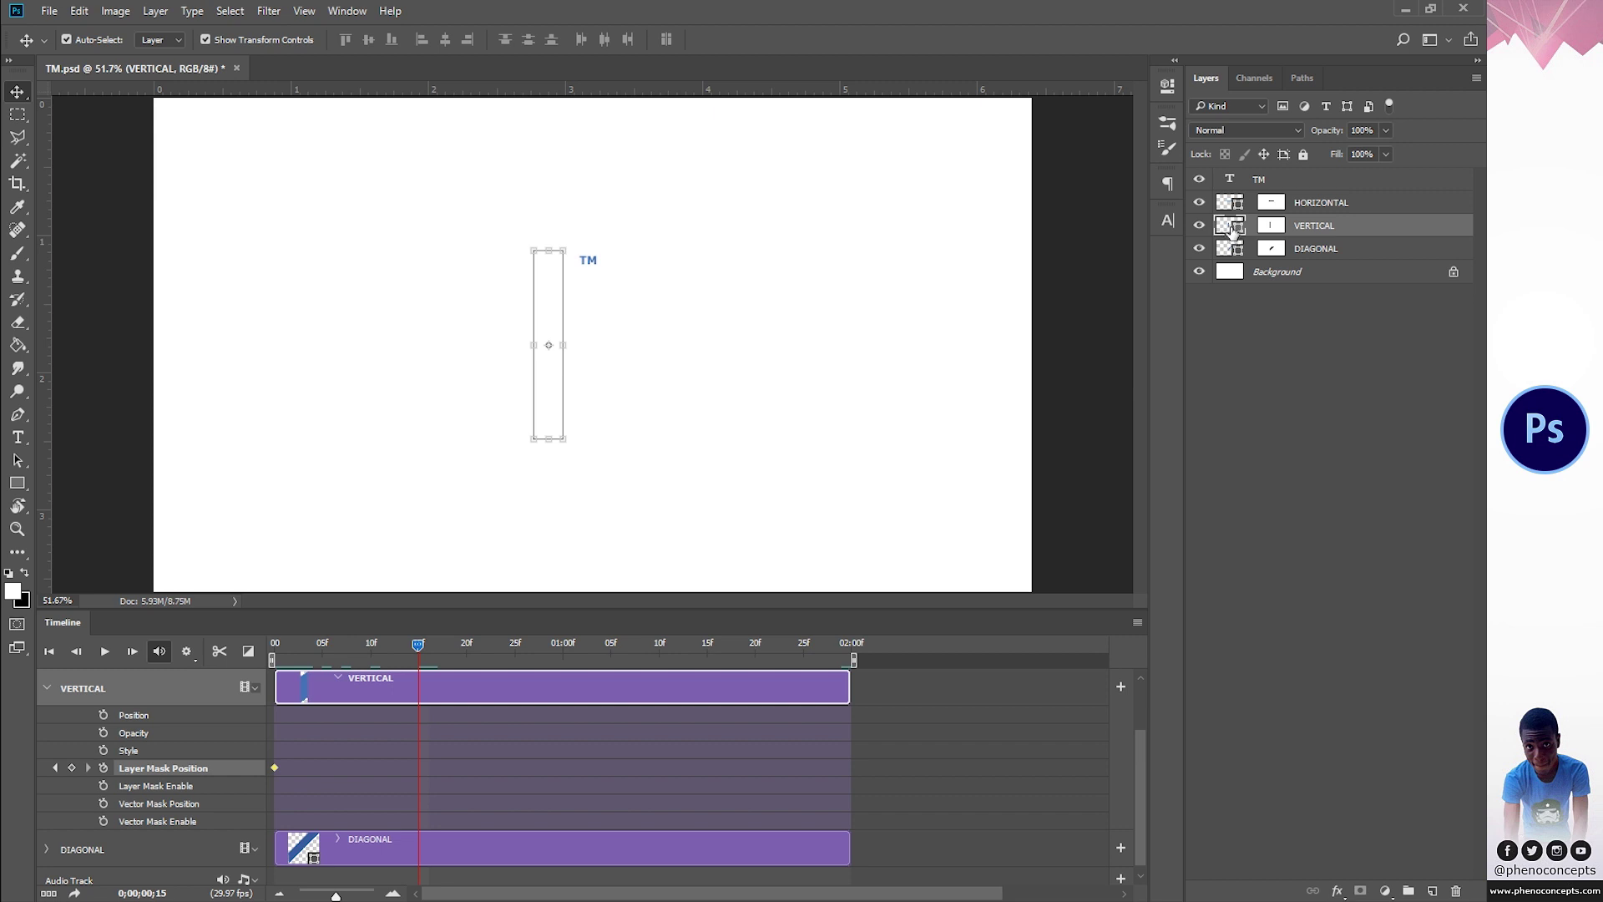
pyautogui.click(1272, 227)
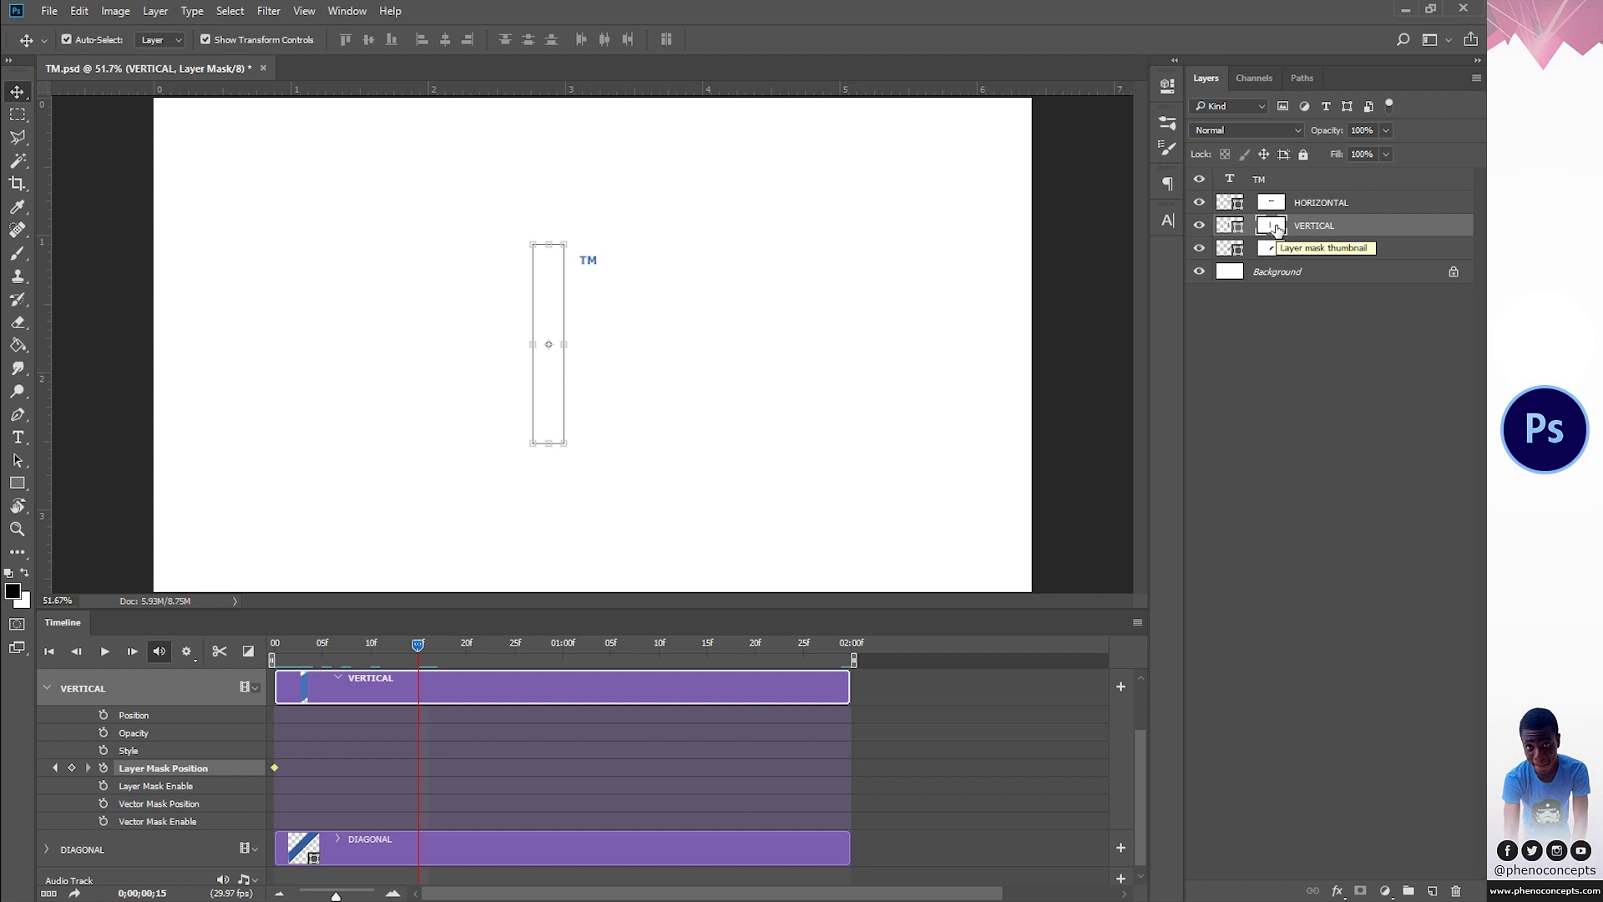
pyautogui.press('ctrl')
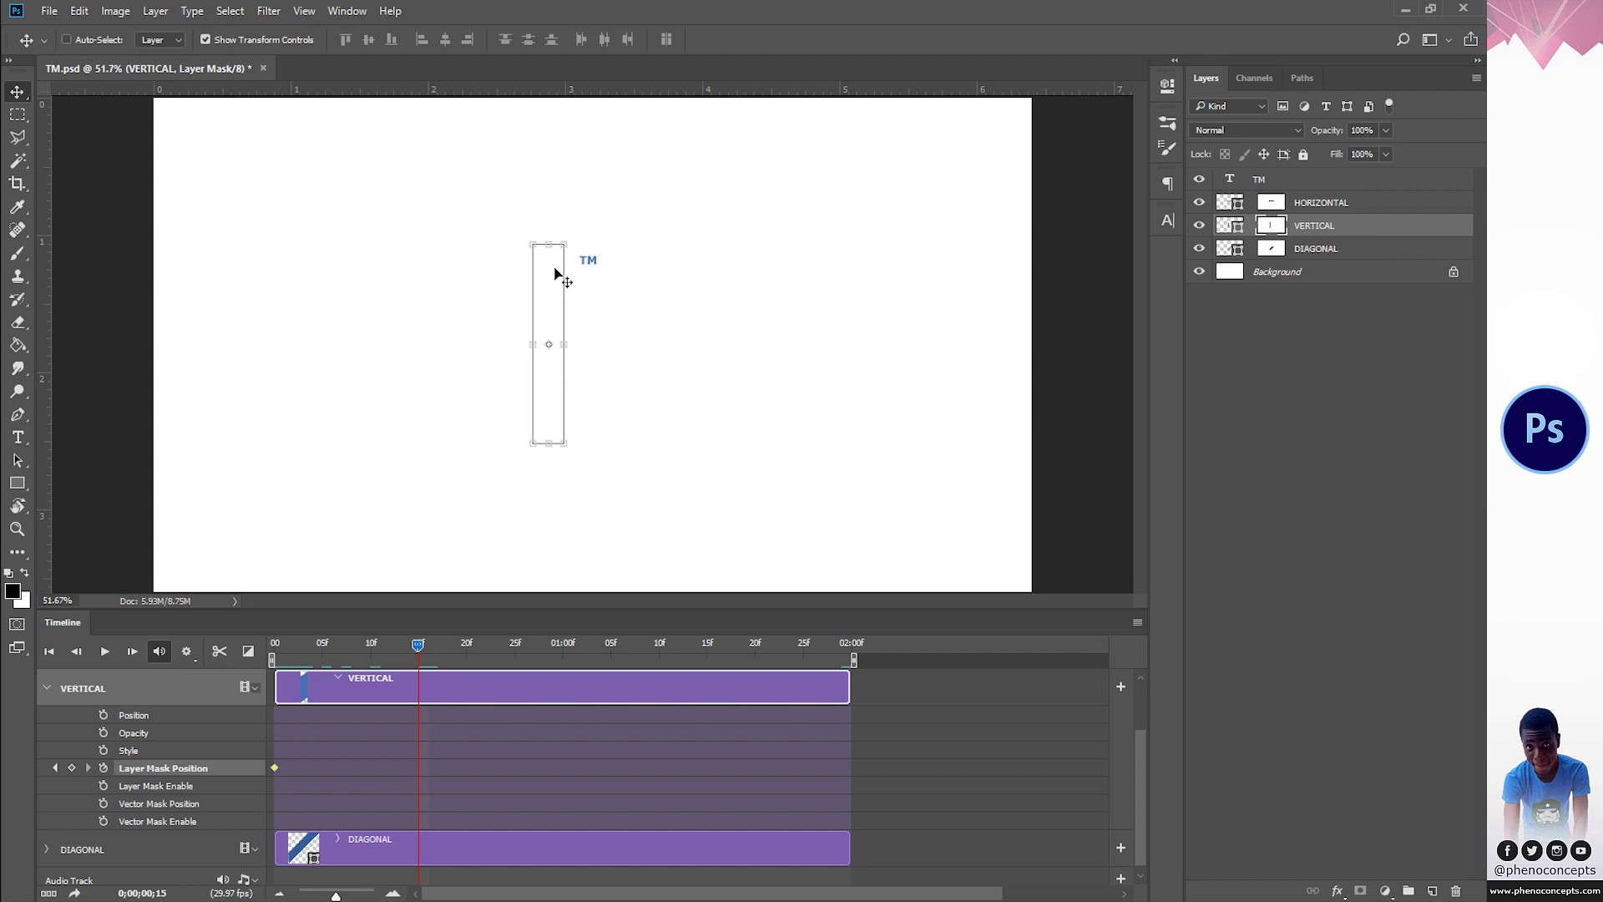
pyautogui.hotkey('ctrl', 'shift')
pyautogui.moveTo(555, 272); pyautogui.dragTo(554, 469)
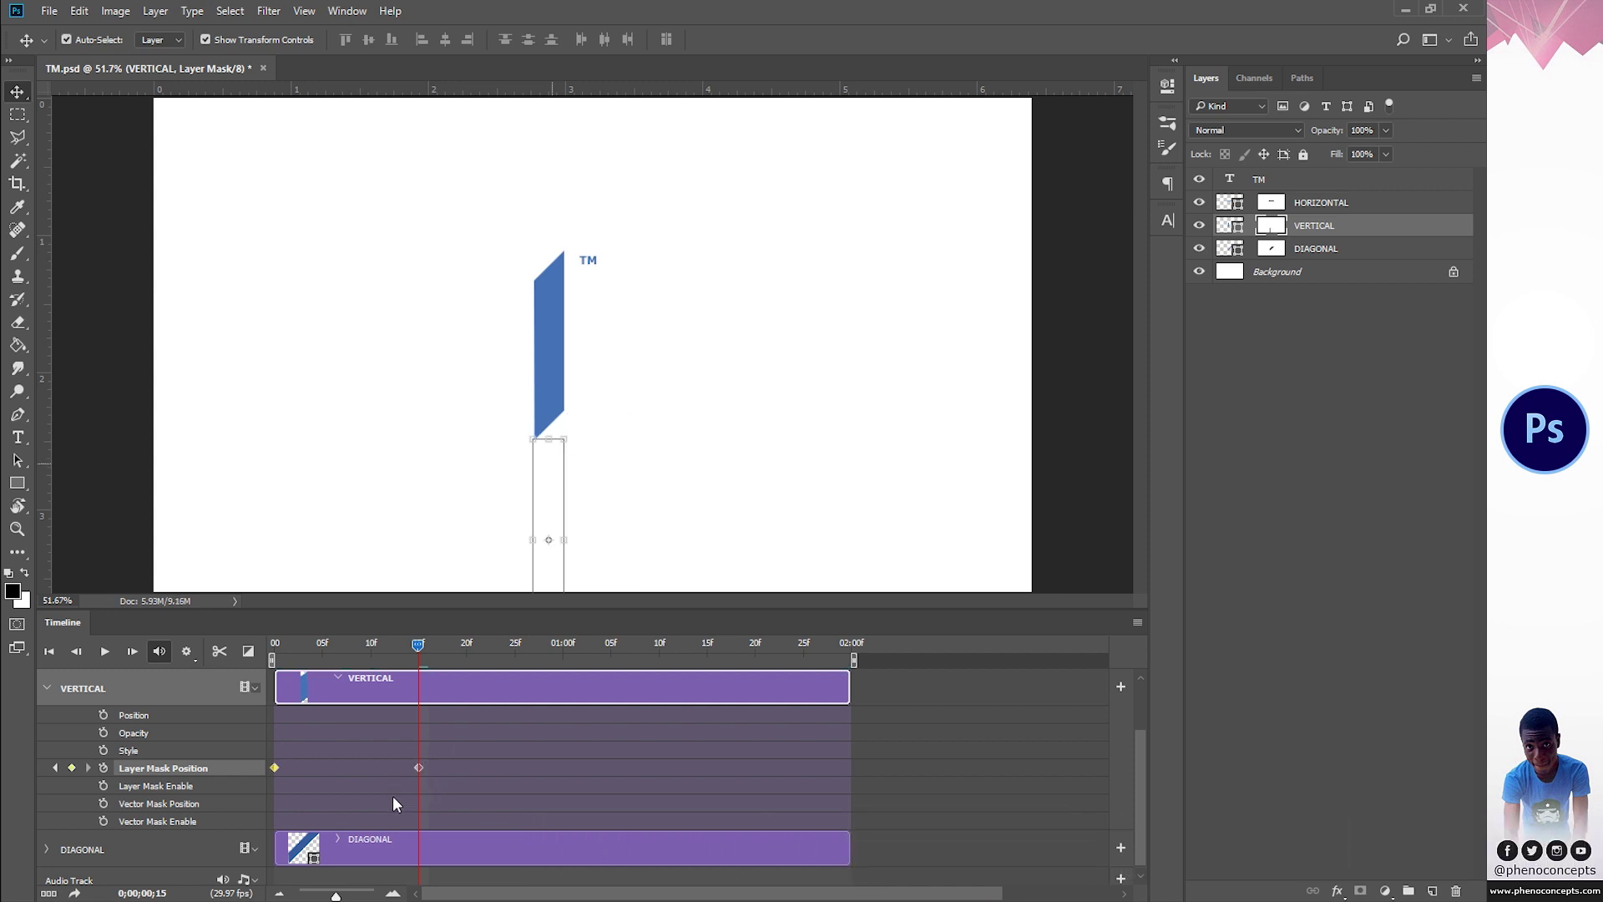
pyautogui.click(419, 767)
pyautogui.click(47, 685)
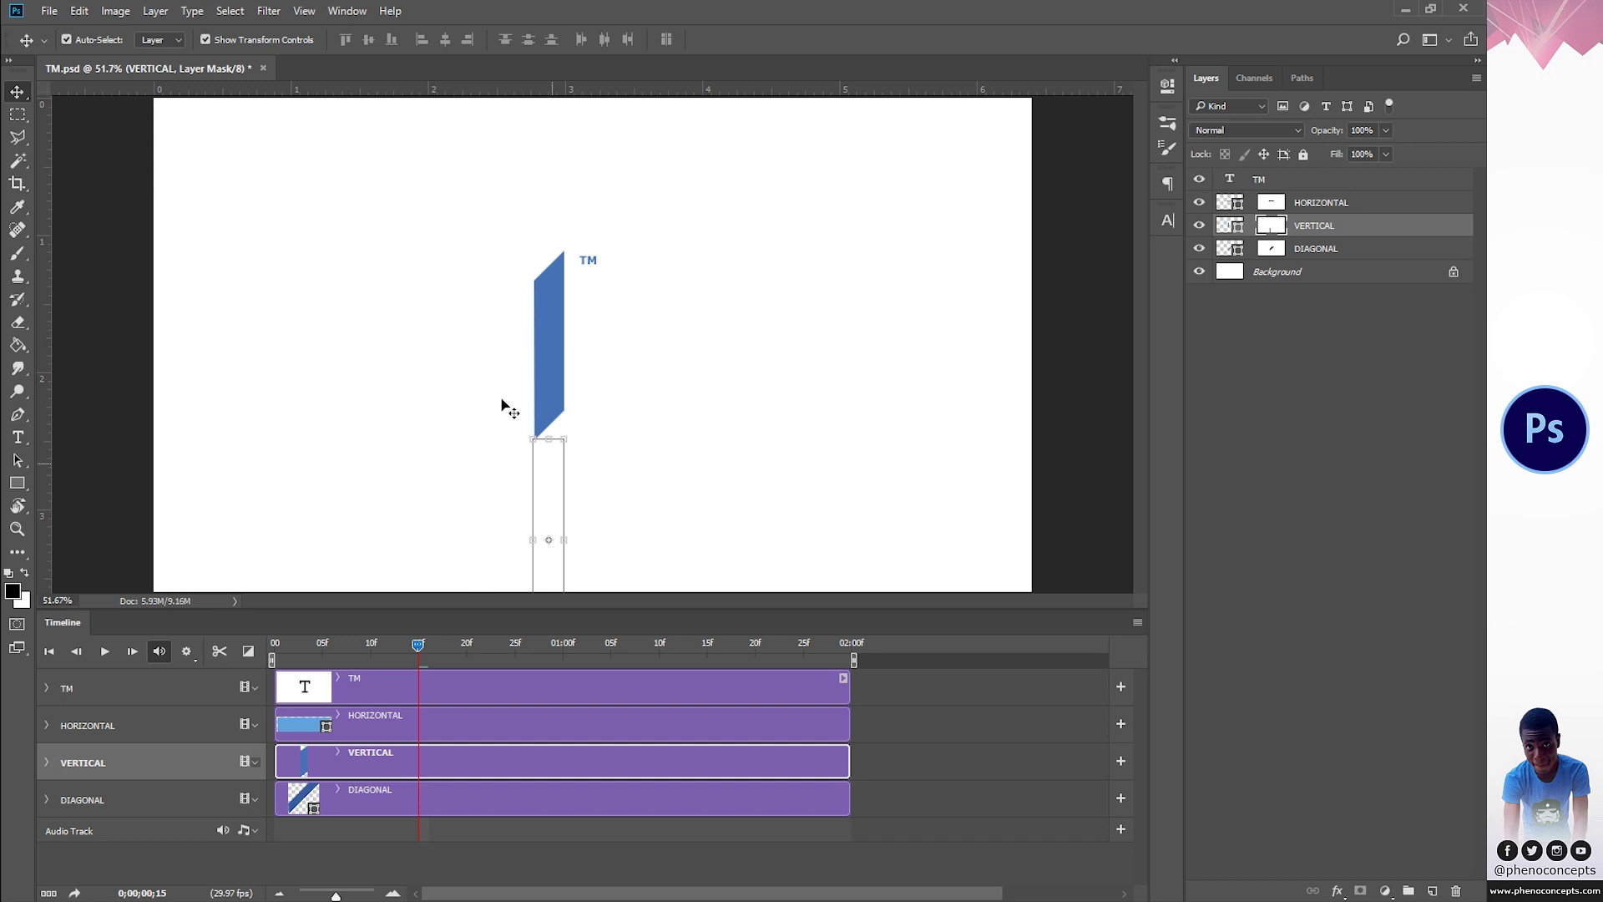
# Step: Keyframe DIAGONAL's mask at 15 frames, then slide the mask up-right at 1 second
pyautogui.click(380, 799)
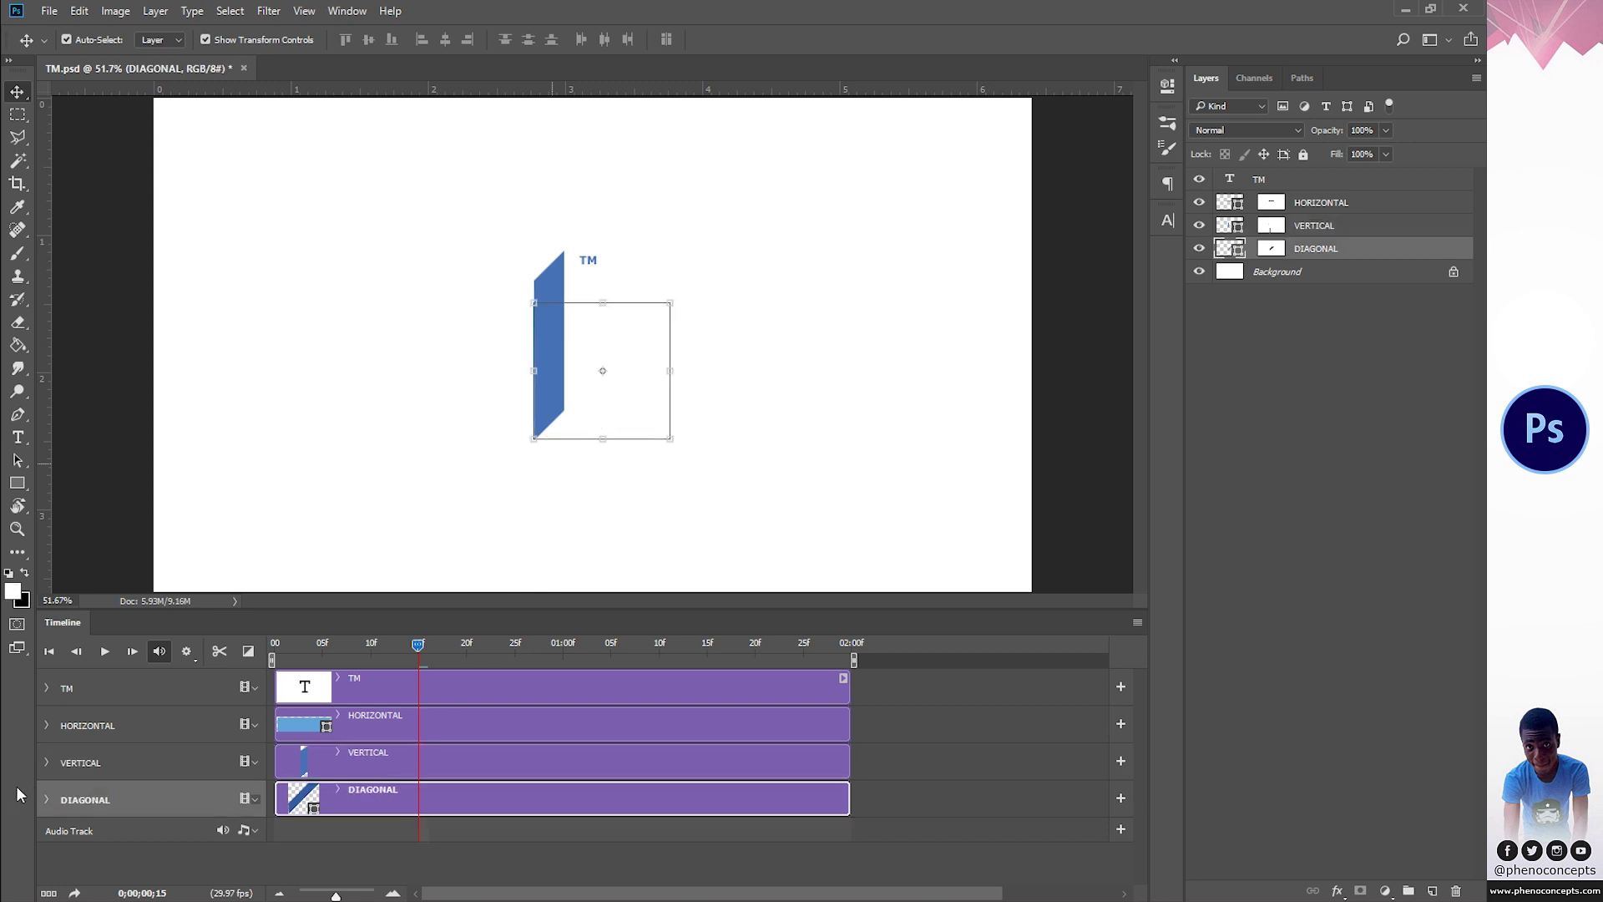
pyautogui.click(48, 797)
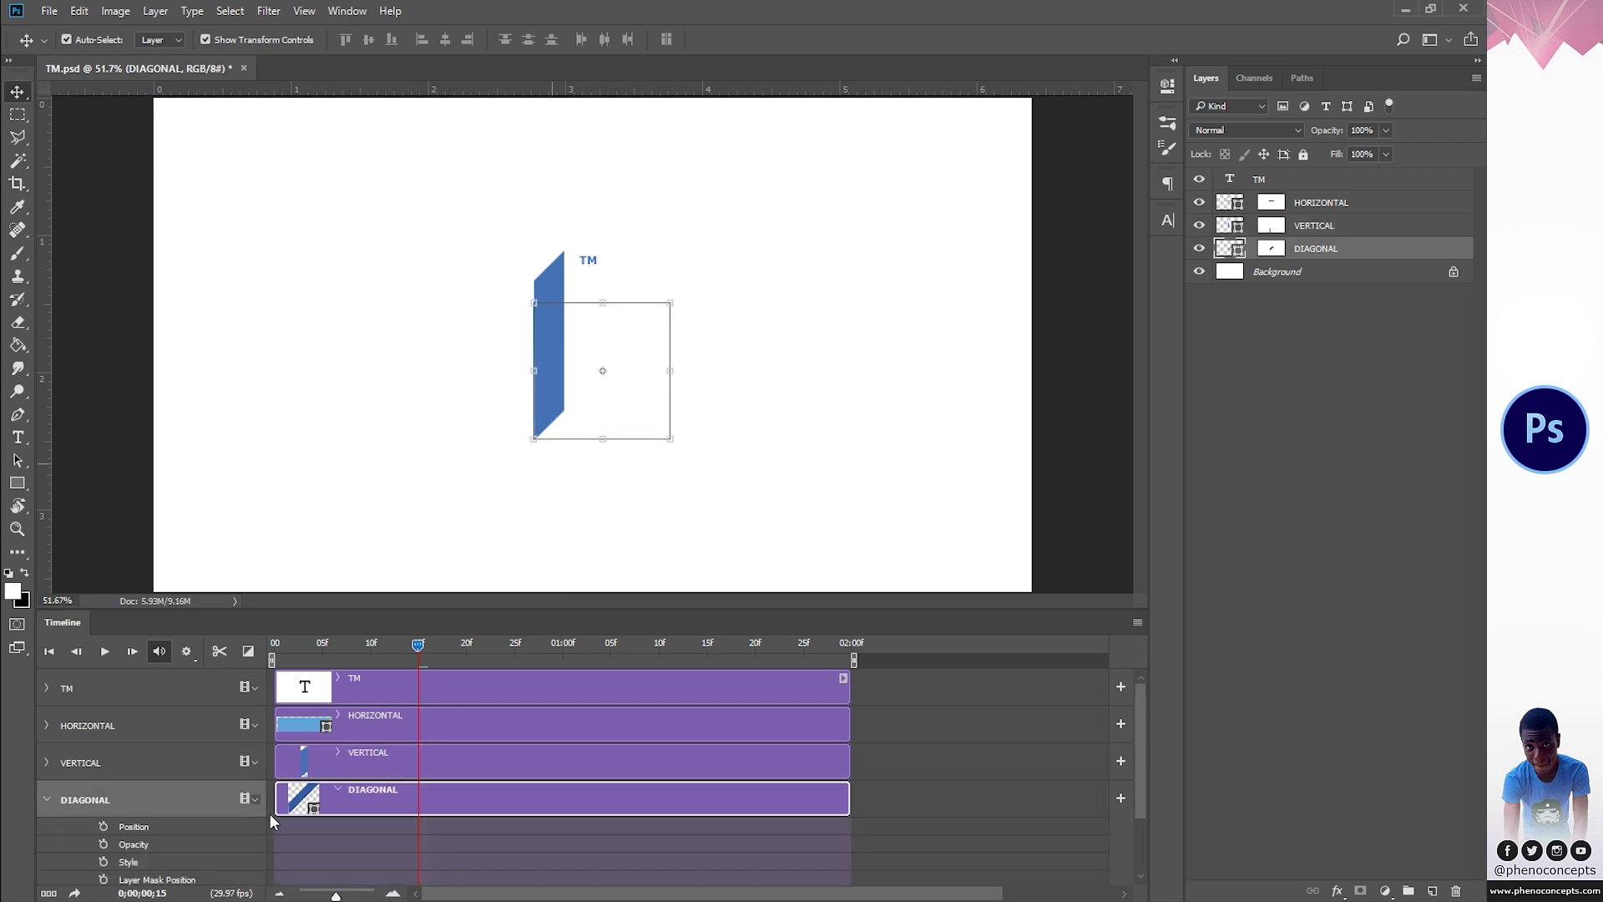
pyautogui.scroll(-2, 271, 814)
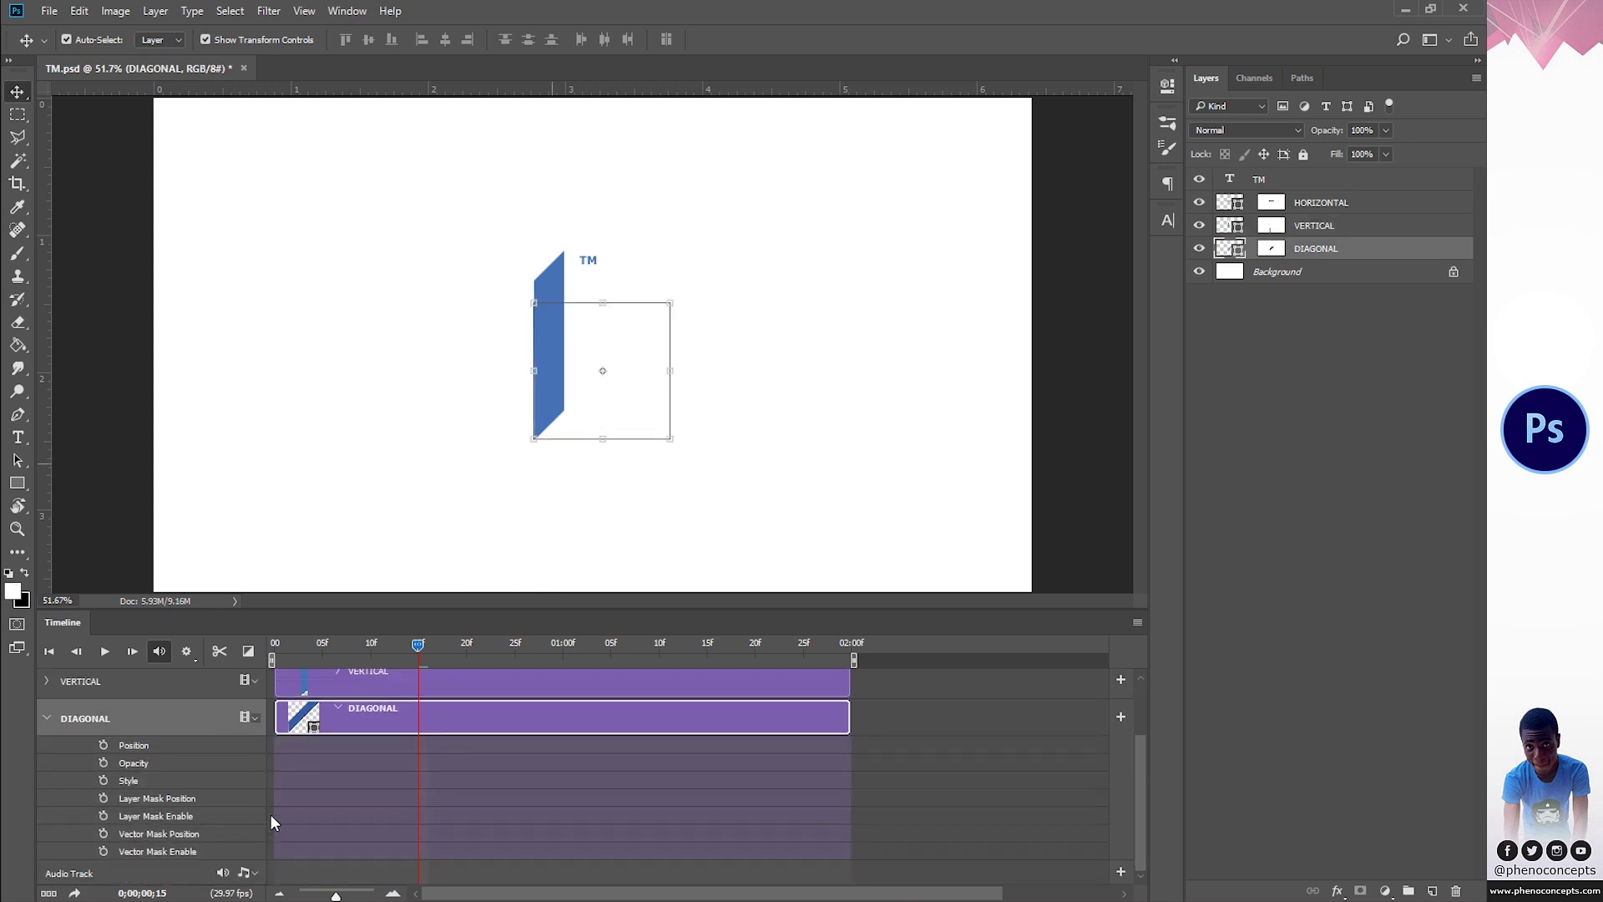
pyautogui.click(103, 799)
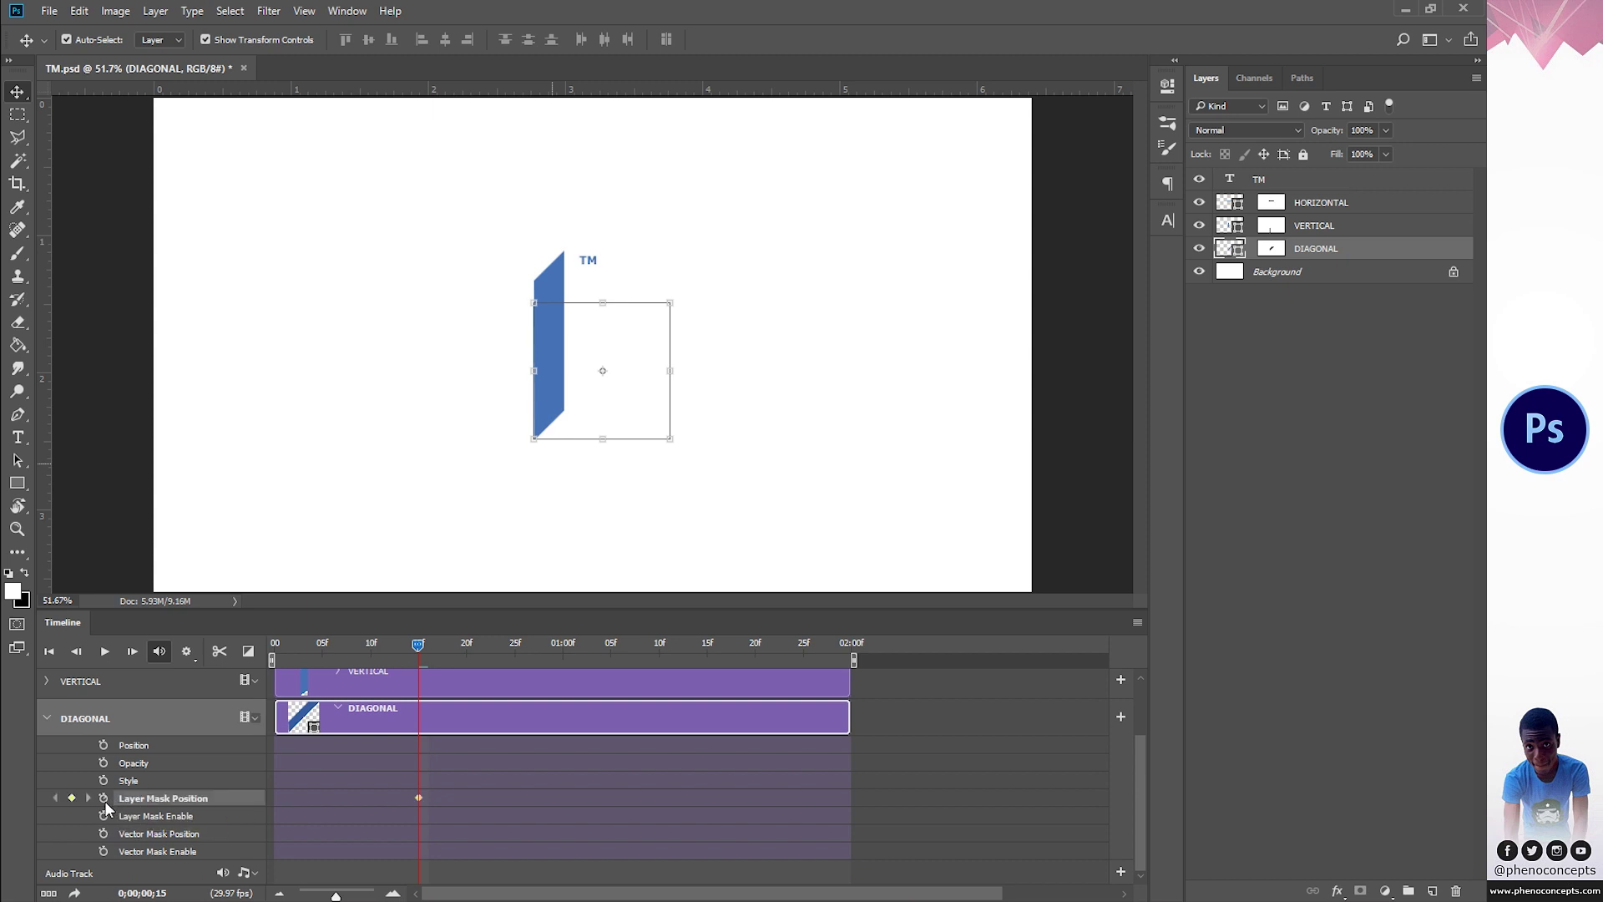
pyautogui.moveTo(421, 645); pyautogui.dragTo(566, 654)
pyautogui.click(1271, 249)
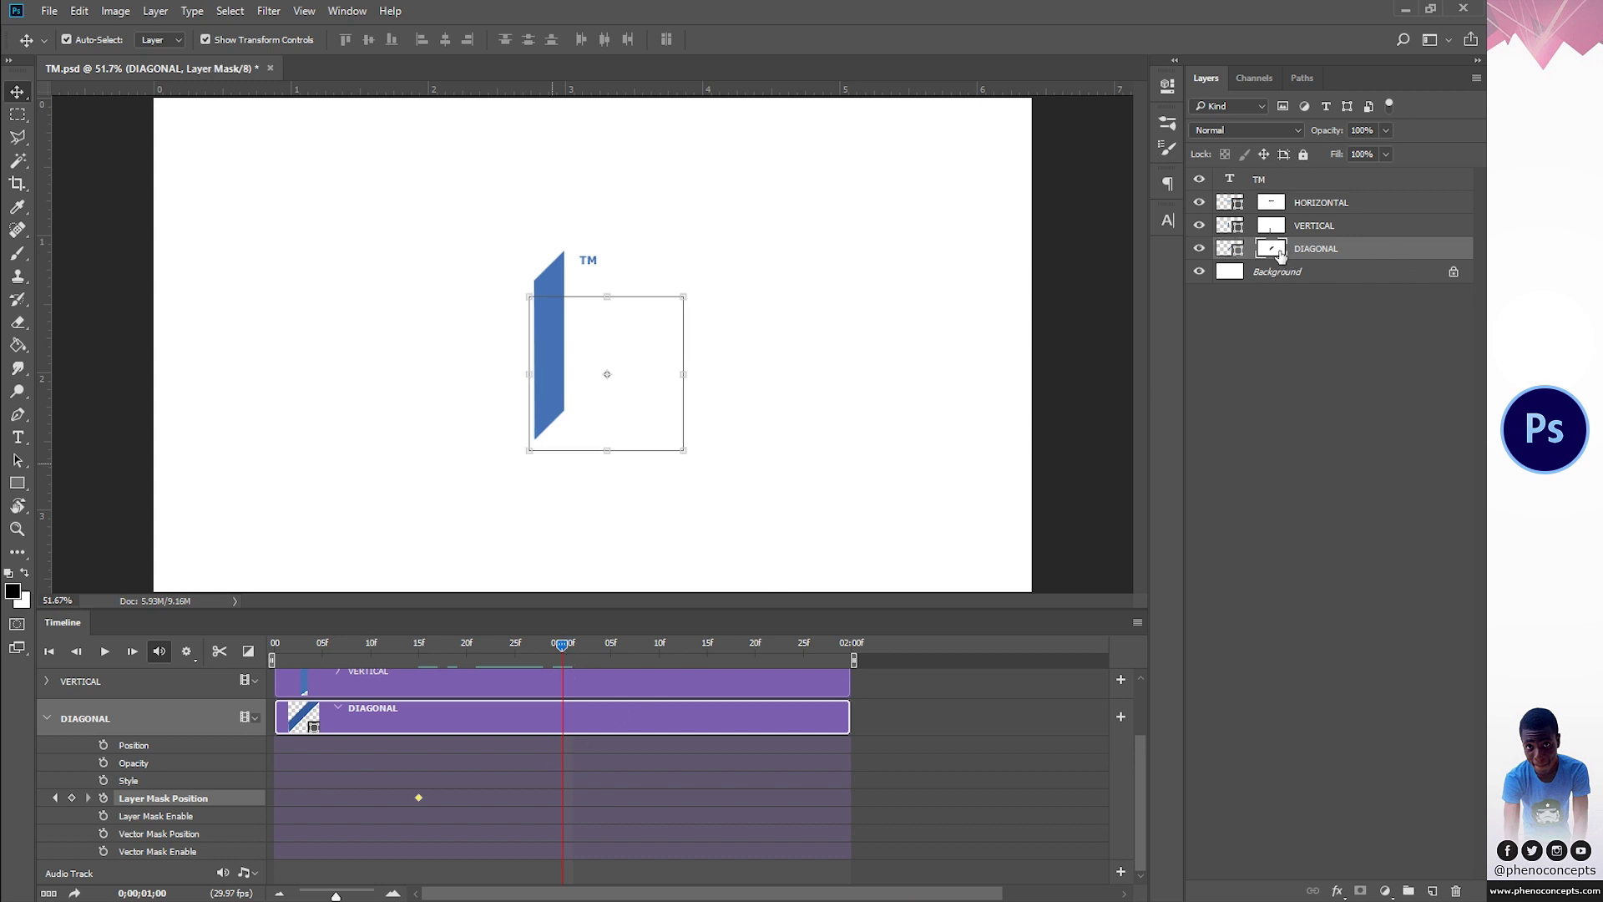
pyautogui.press('ctrl')
pyautogui.moveTo(628, 360); pyautogui.dragTo(769, 225)
# Step: Shift both DIAGONAL mask keyframes two frames earlier to about 13 and 28 frames
pyautogui.press('ctrl')
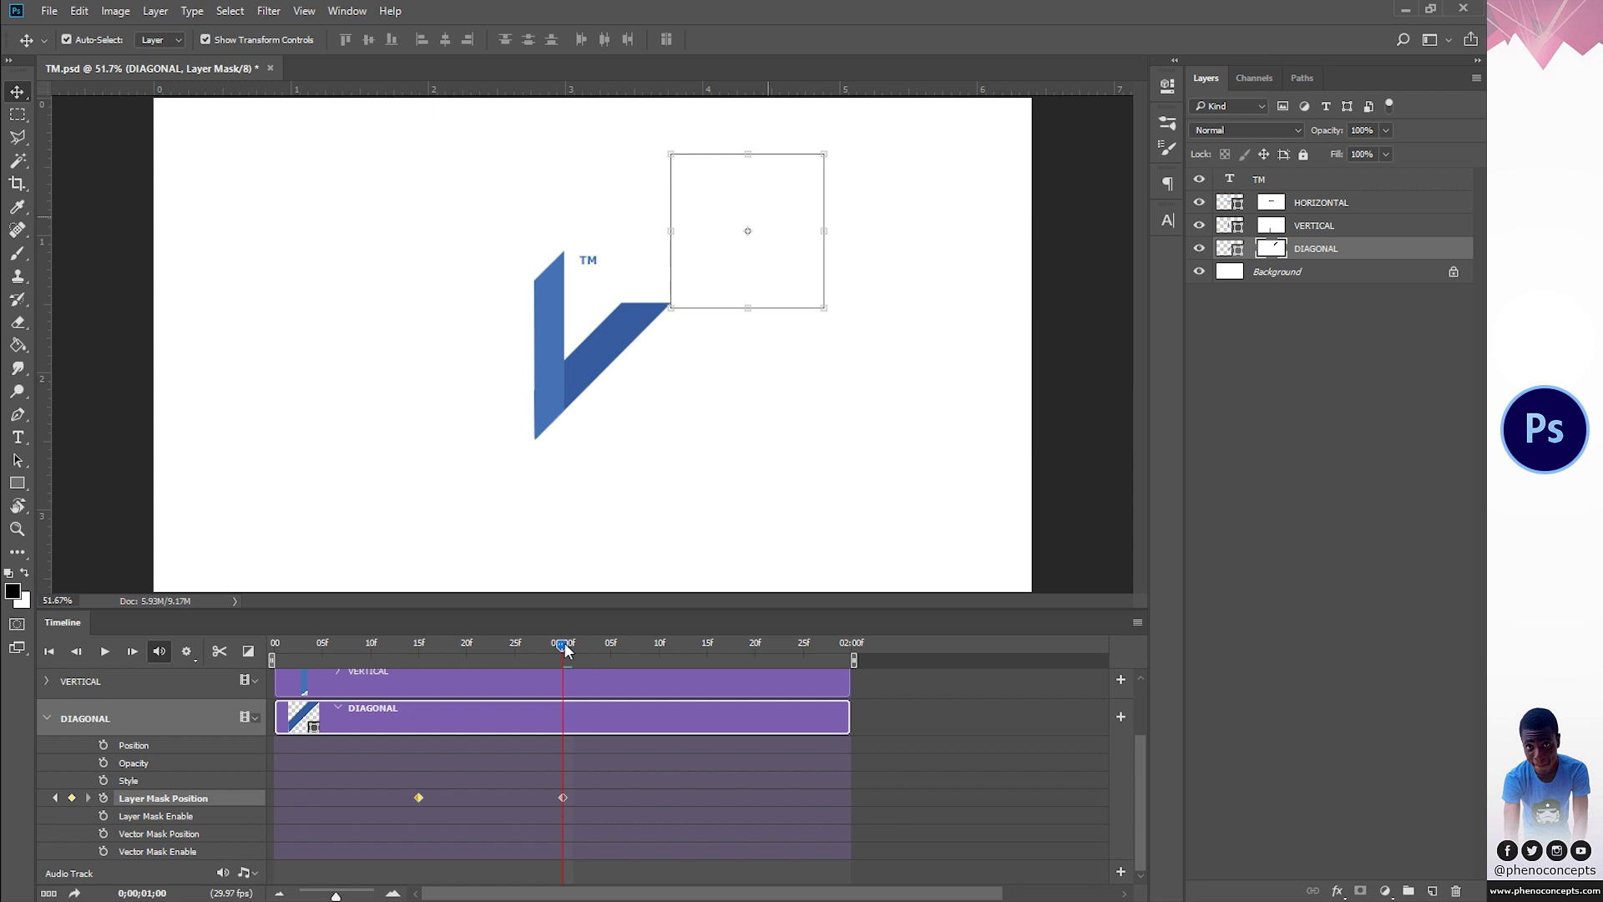
pyautogui.moveTo(560, 643)
pyautogui.mouseDown()
pyautogui.moveTo(268, 655)
pyautogui.moveTo(559, 663)
pyautogui.mouseUp()
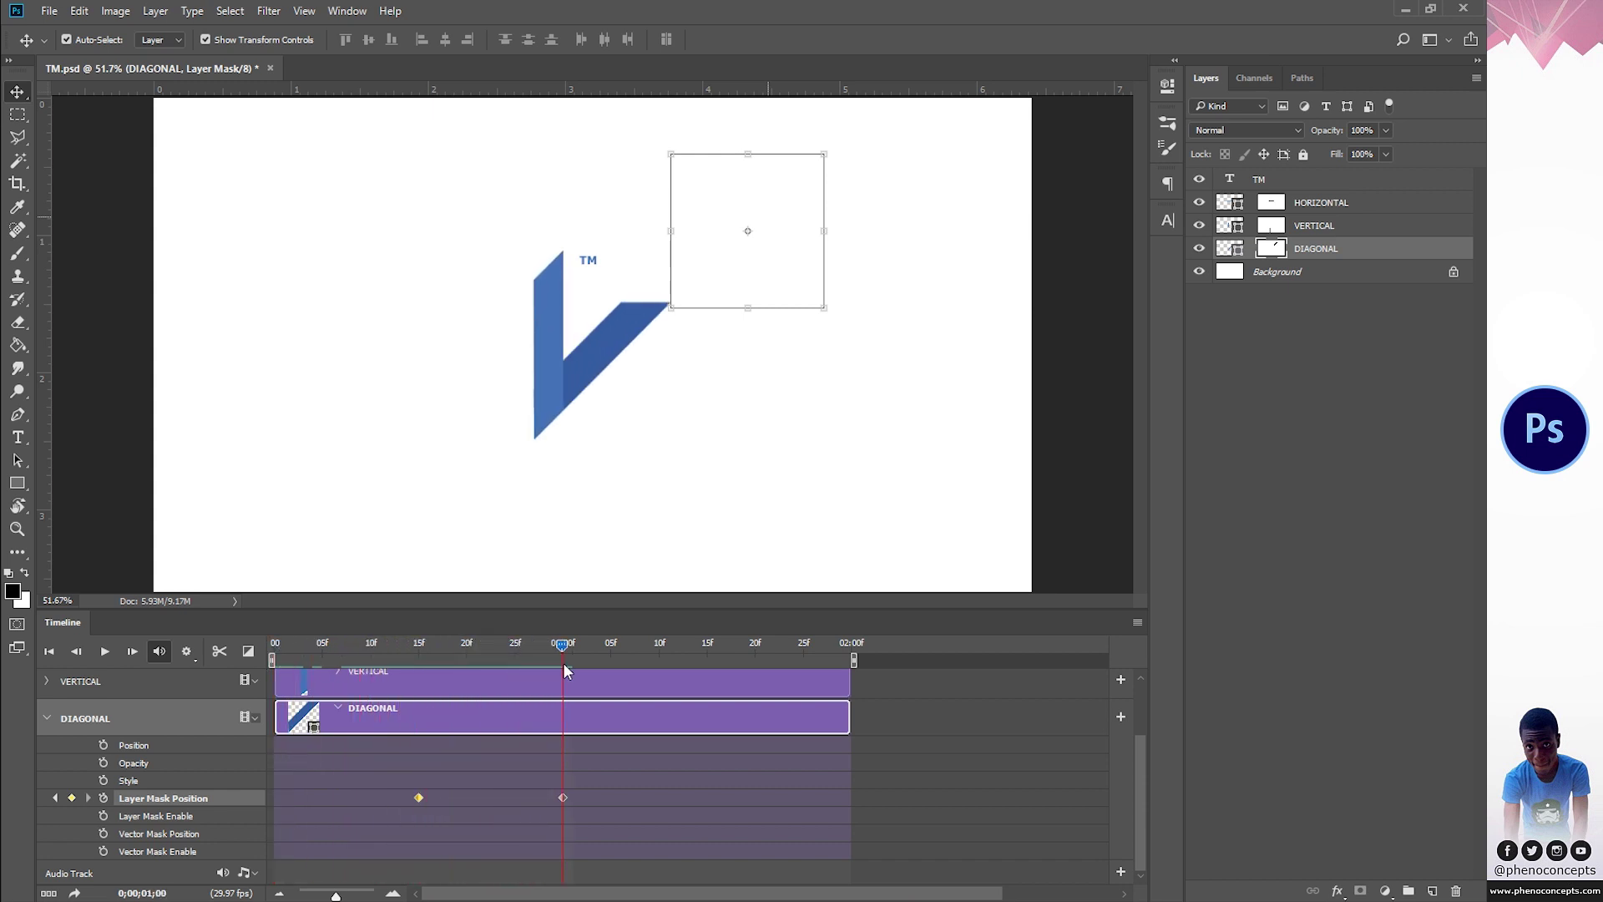
pyautogui.moveTo(545, 664); pyautogui.dragTo(410, 663)
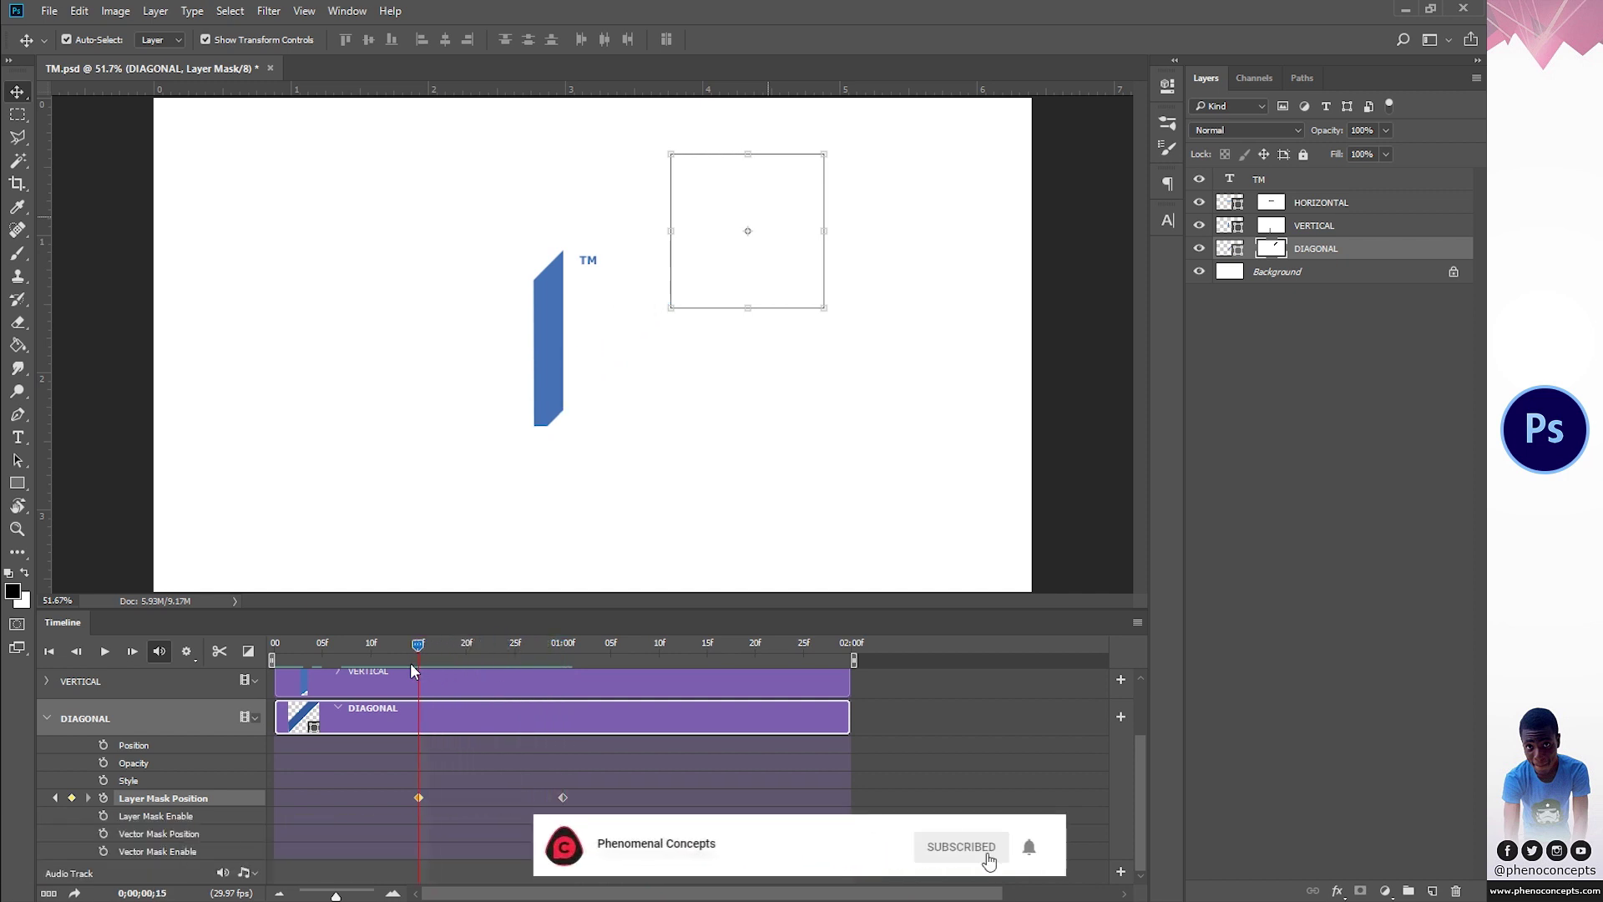
pyautogui.click(394, 663)
pyautogui.moveTo(404, 780); pyautogui.dragTo(585, 816)
pyautogui.moveTo(414, 799); pyautogui.dragTo(408, 795)
pyautogui.moveTo(400, 647); pyautogui.dragTo(543, 646)
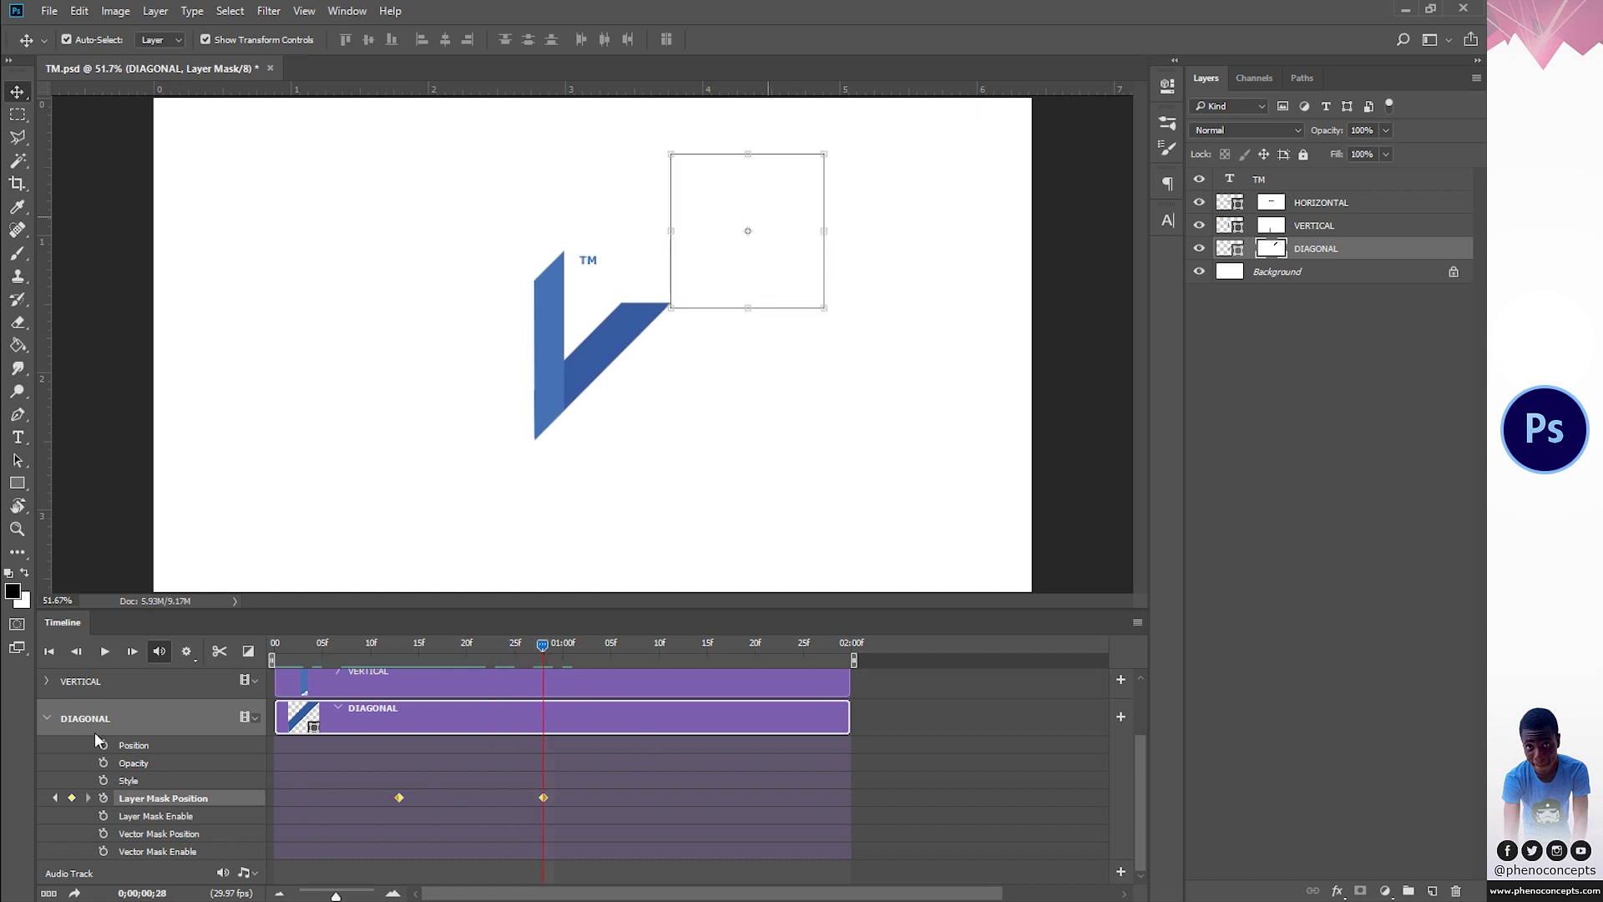
pyautogui.click(47, 718)
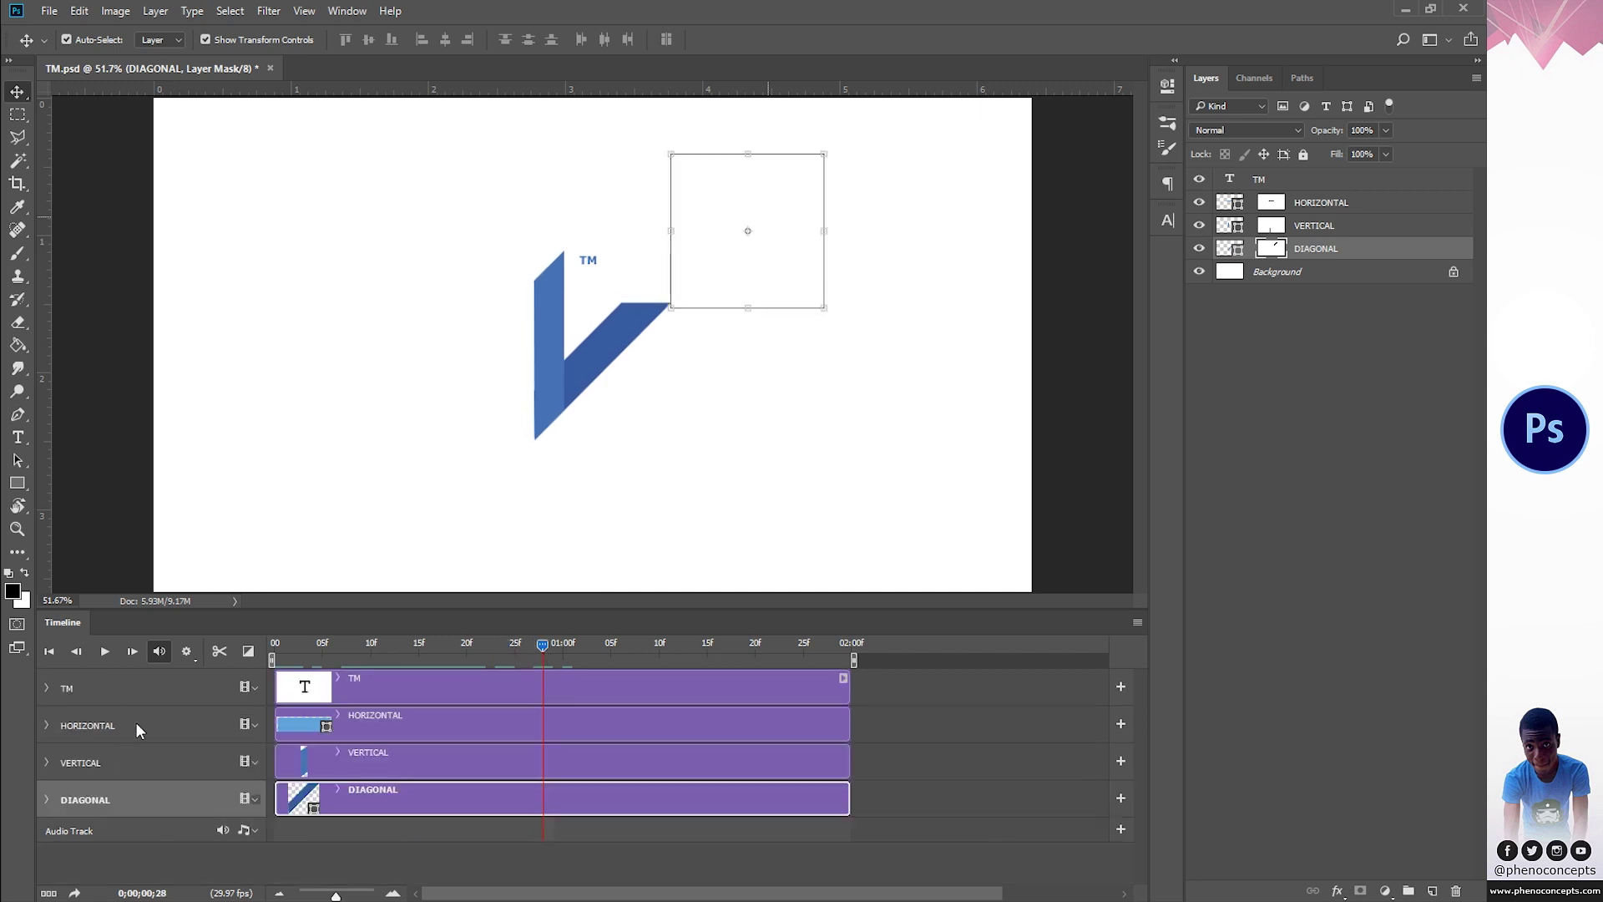
# Step: Keyframe the HORIZONTAL layer's mask position, sliding the mask left at 1;11 to reveal the light bar
pyautogui.click(411, 725)
pyautogui.click(47, 725)
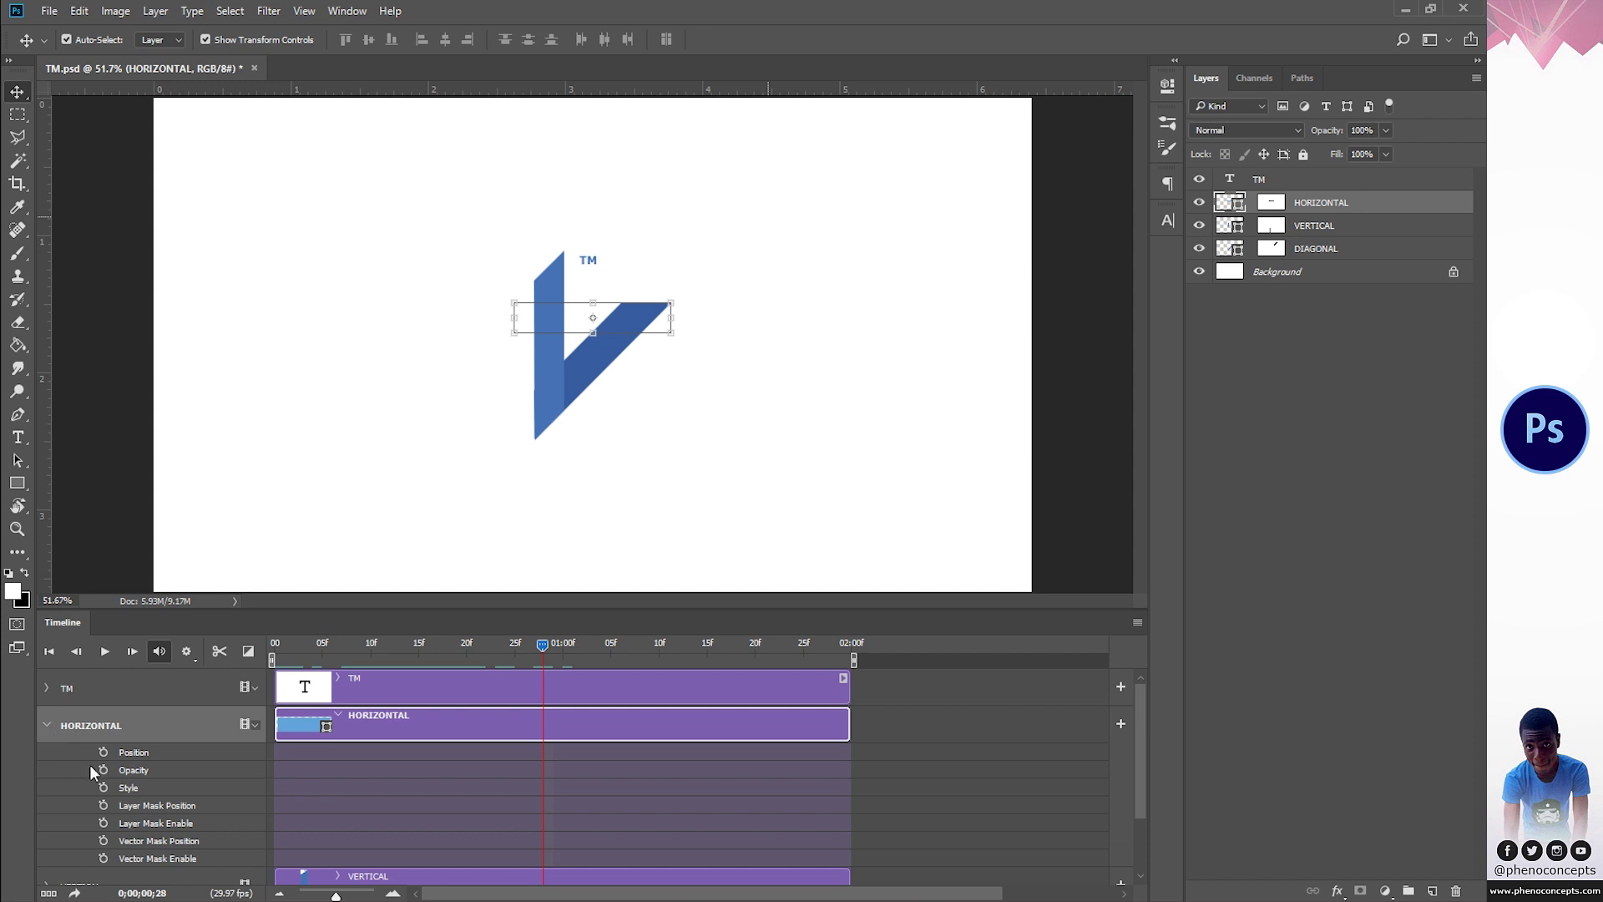
pyautogui.click(104, 805)
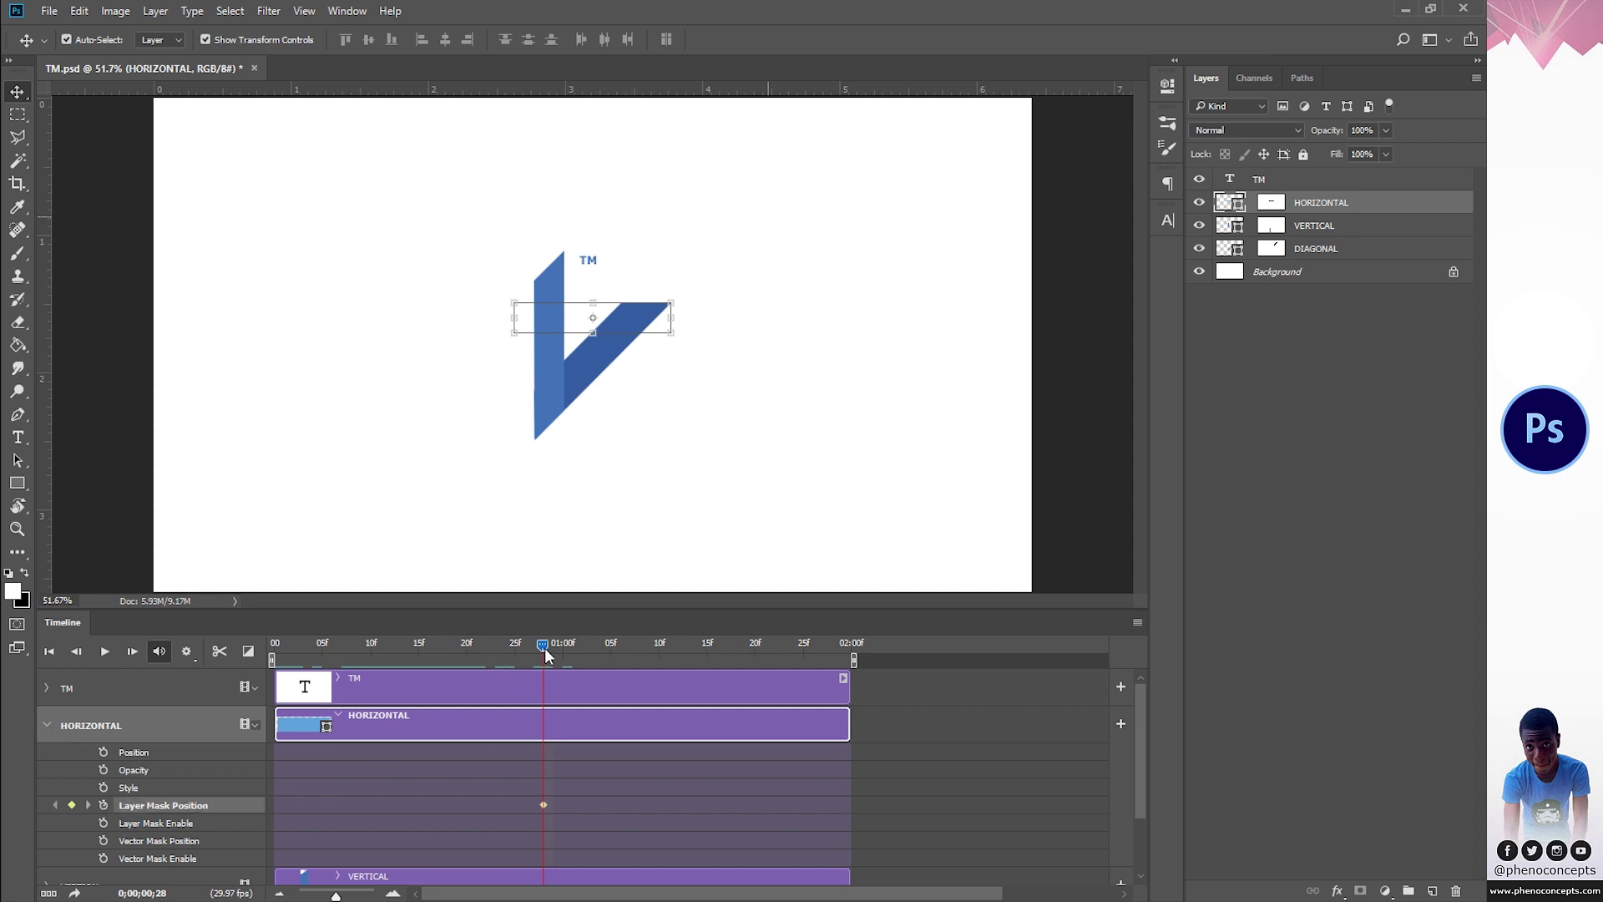
pyautogui.moveTo(553, 648); pyautogui.dragTo(679, 655)
pyautogui.click(1271, 203)
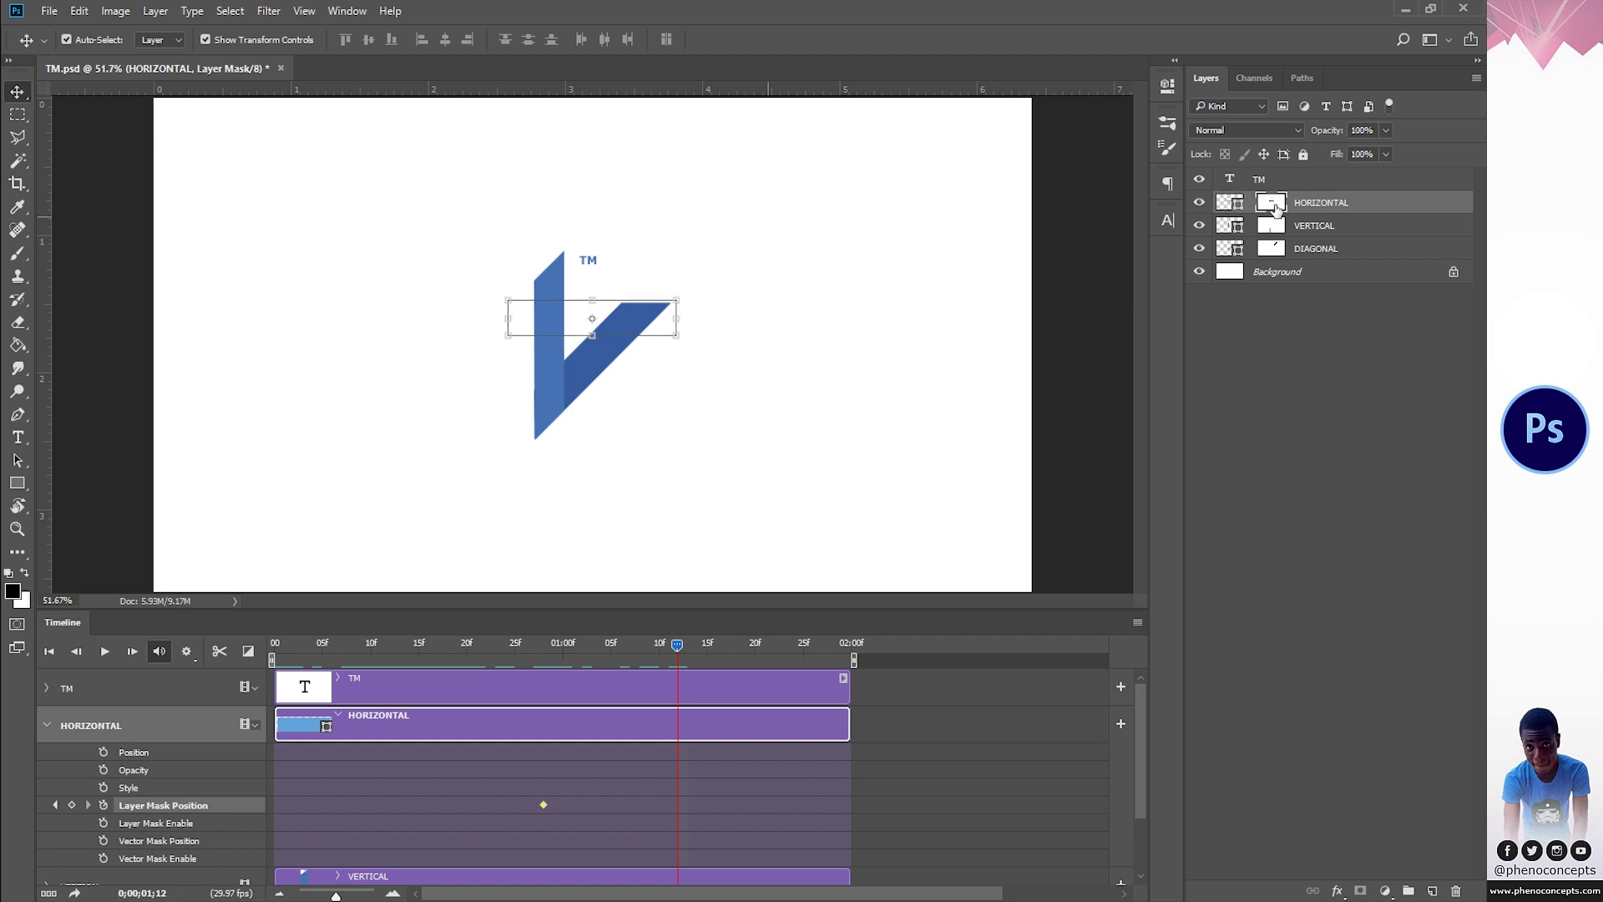
pyautogui.press('ctrl')
pyautogui.moveTo(636, 315); pyautogui.dragTo(458, 315)
# Step: Shift both HORIZONTAL mask keyframes so the bar reveal starts at 25 frames, then preview it
pyautogui.moveTo(660, 651)
pyautogui.mouseDown()
pyautogui.moveTo(442, 643)
pyautogui.moveTo(242, 665)
pyautogui.moveTo(603, 659)
pyautogui.mouseUp()
pyautogui.moveTo(651, 660); pyautogui.dragTo(516, 666)
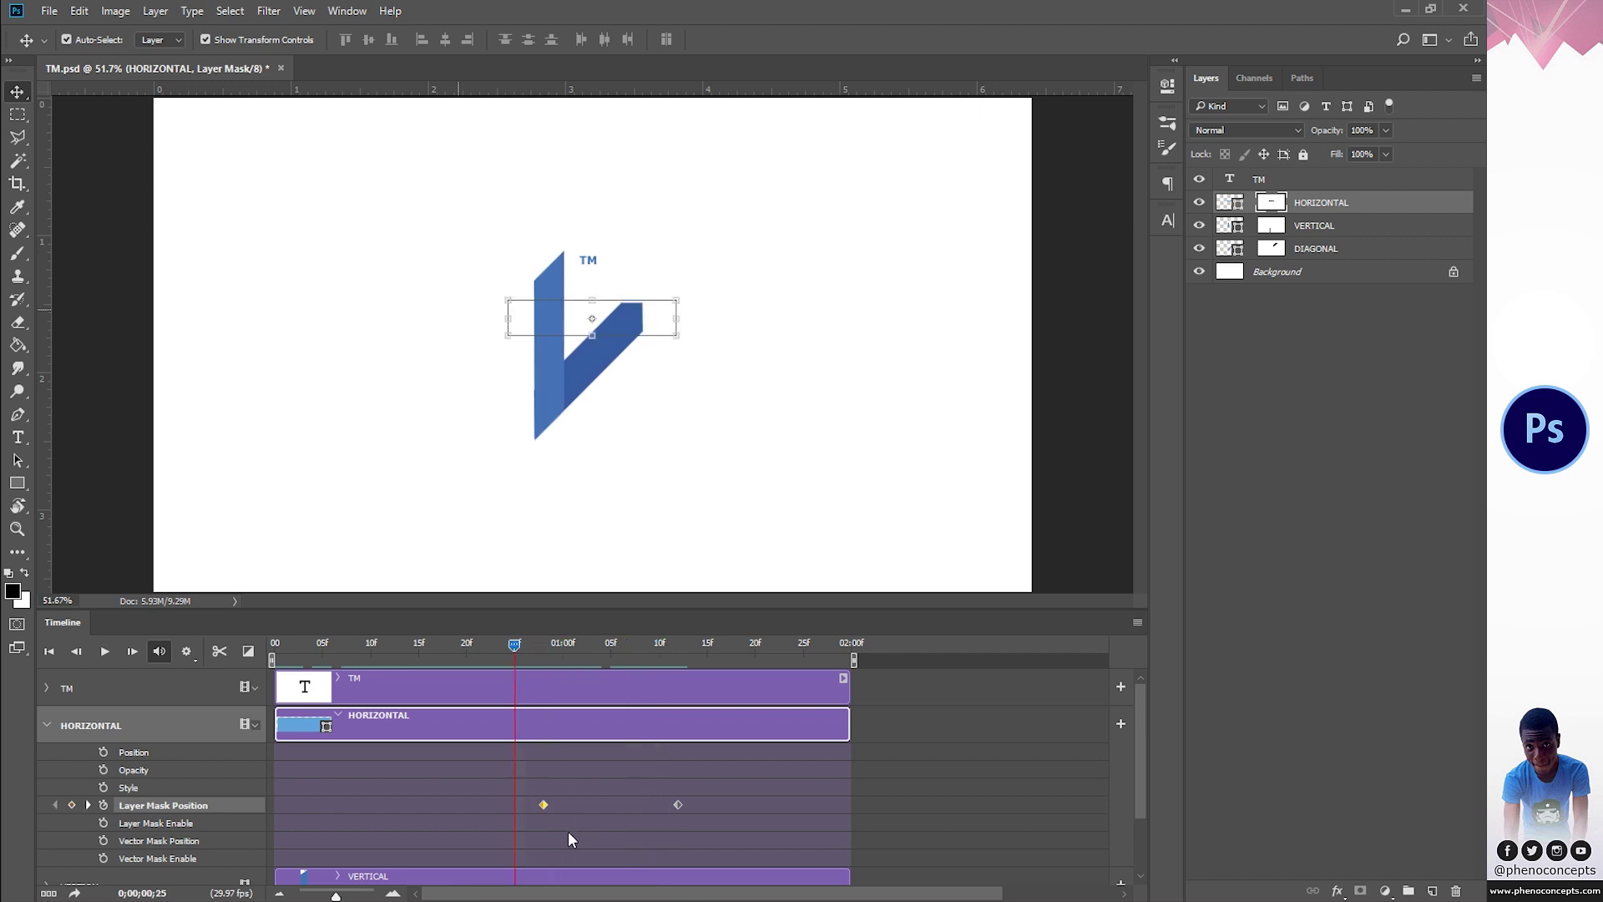
pyautogui.moveTo(608, 775); pyautogui.dragTo(699, 810)
pyautogui.moveTo(544, 803); pyautogui.dragTo(515, 802)
pyautogui.click(544, 835)
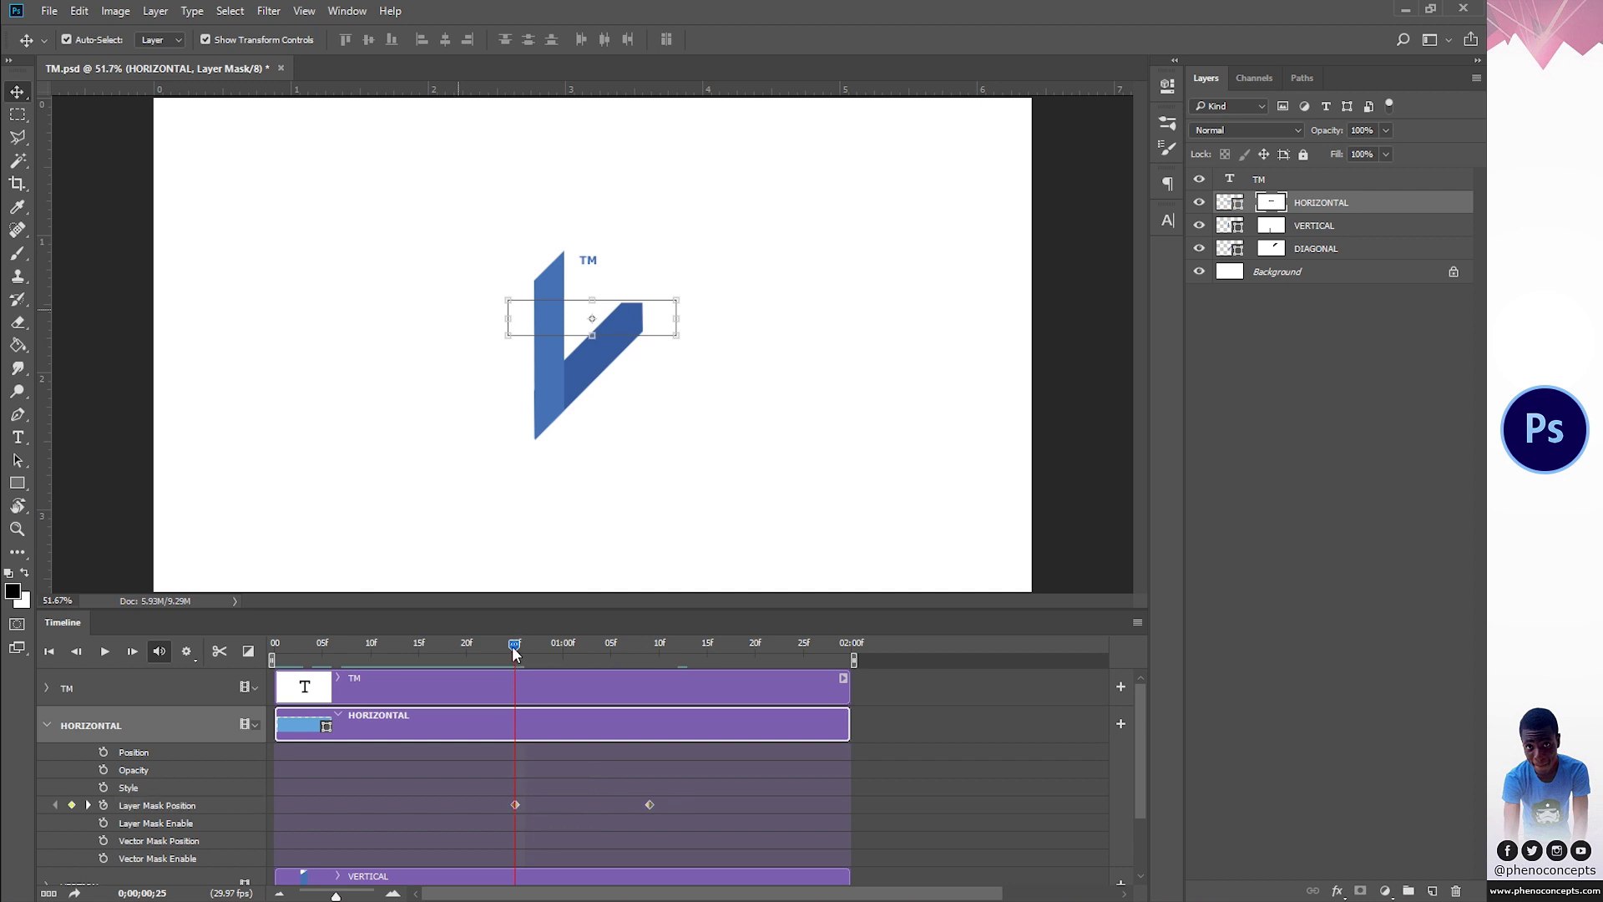
pyautogui.moveTo(514, 649); pyautogui.dragTo(650, 648)
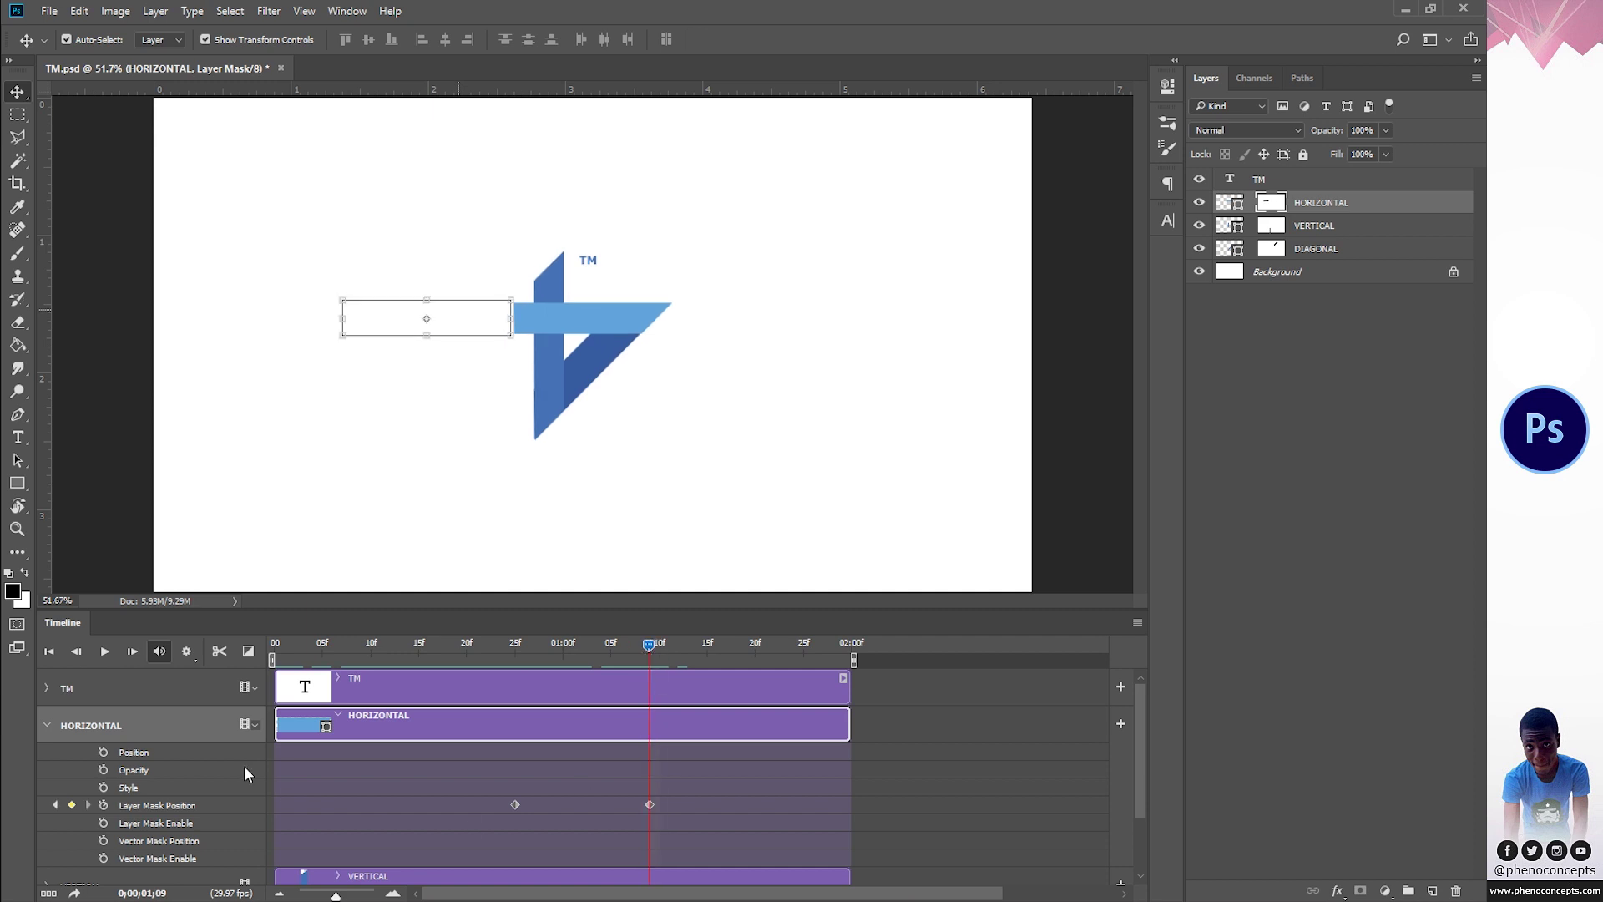
pyautogui.click(48, 725)
# Step: Split the TM clip at 1;09 and delete its first part, keeping the TM copy clip
pyautogui.click(388, 674)
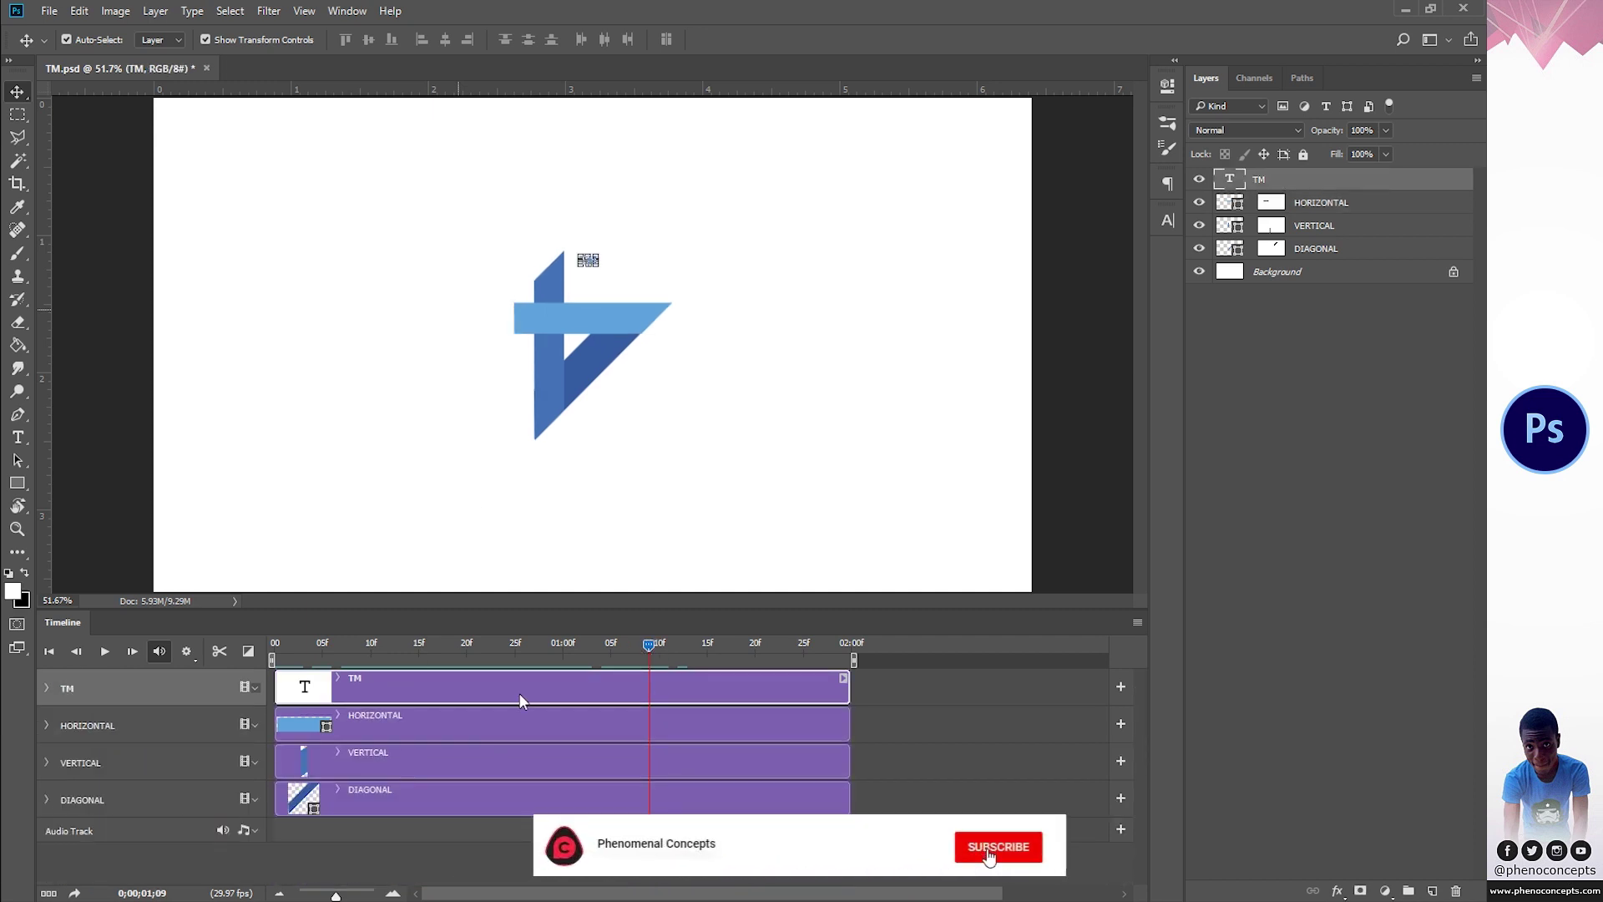
pyautogui.press('z')
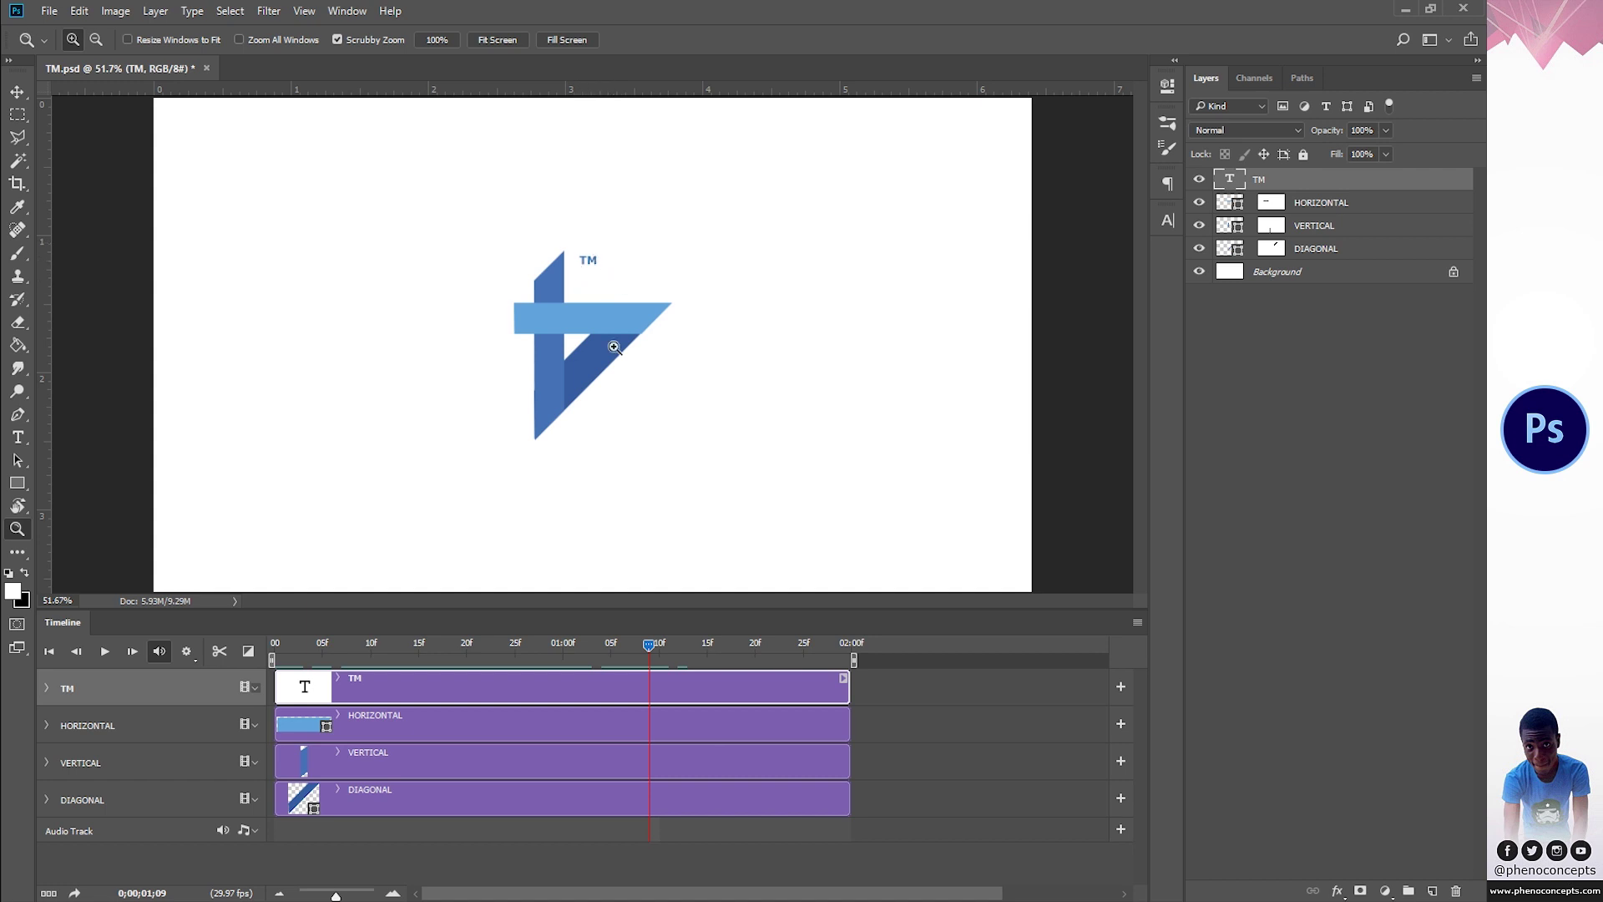
pyautogui.moveTo(643, 643)
pyautogui.mouseDown()
pyautogui.moveTo(609, 645)
pyautogui.moveTo(649, 645)
pyautogui.mouseUp()
pyautogui.click(215, 652)
pyautogui.click(580, 723)
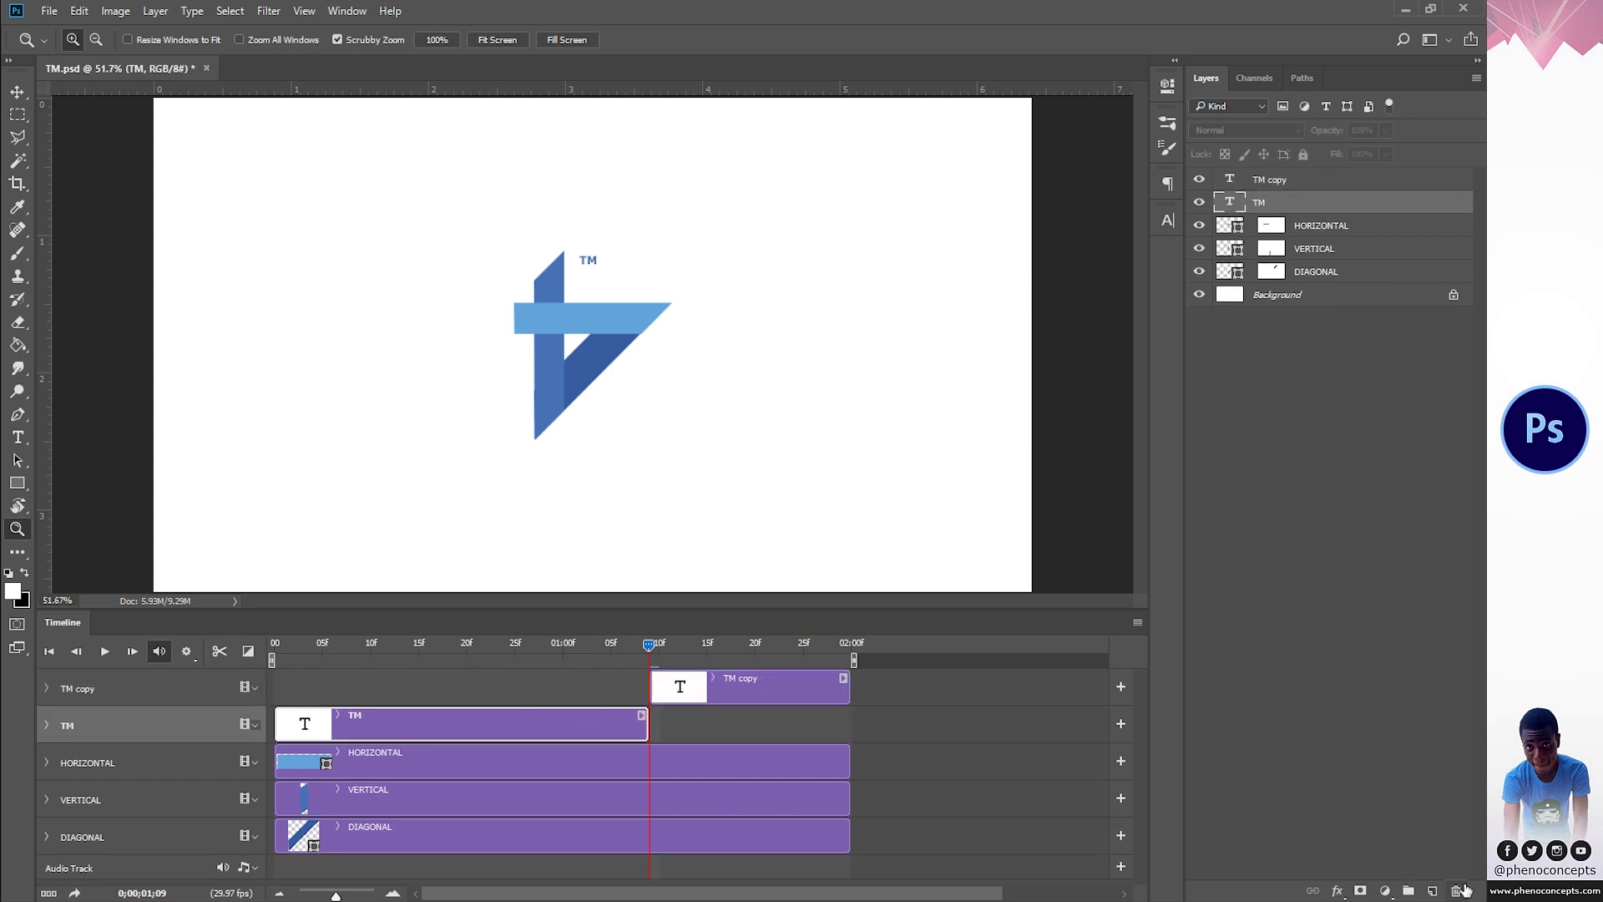
pyautogui.press('Delete')
pyautogui.click(752, 685)
pyautogui.moveTo(648, 644); pyautogui.dragTo(707, 656)
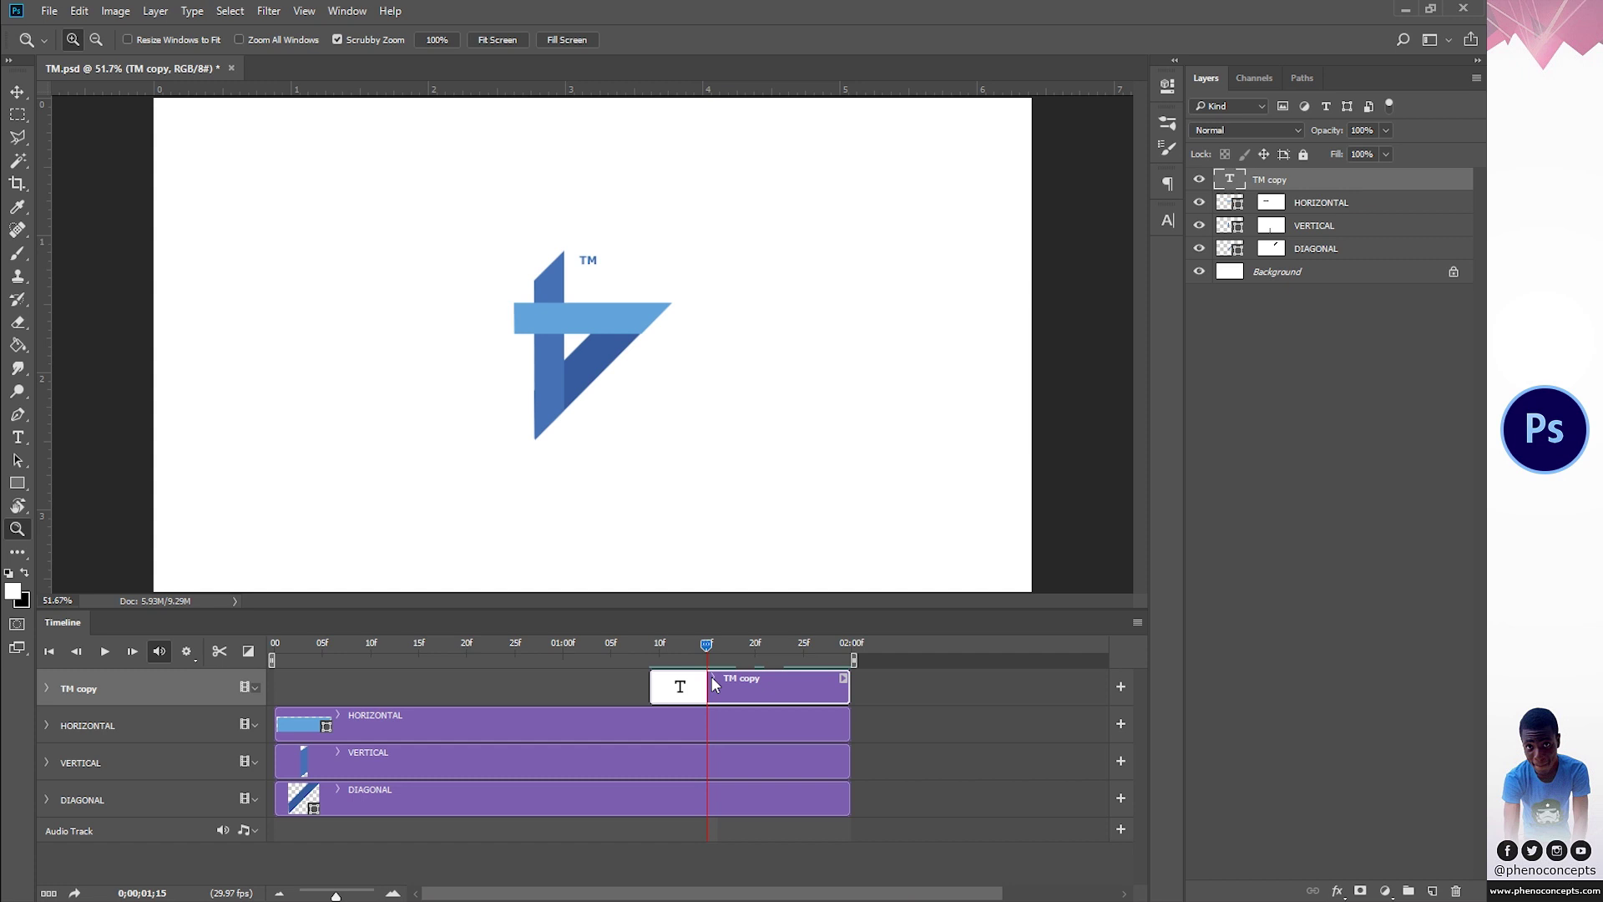
pyautogui.click(220, 652)
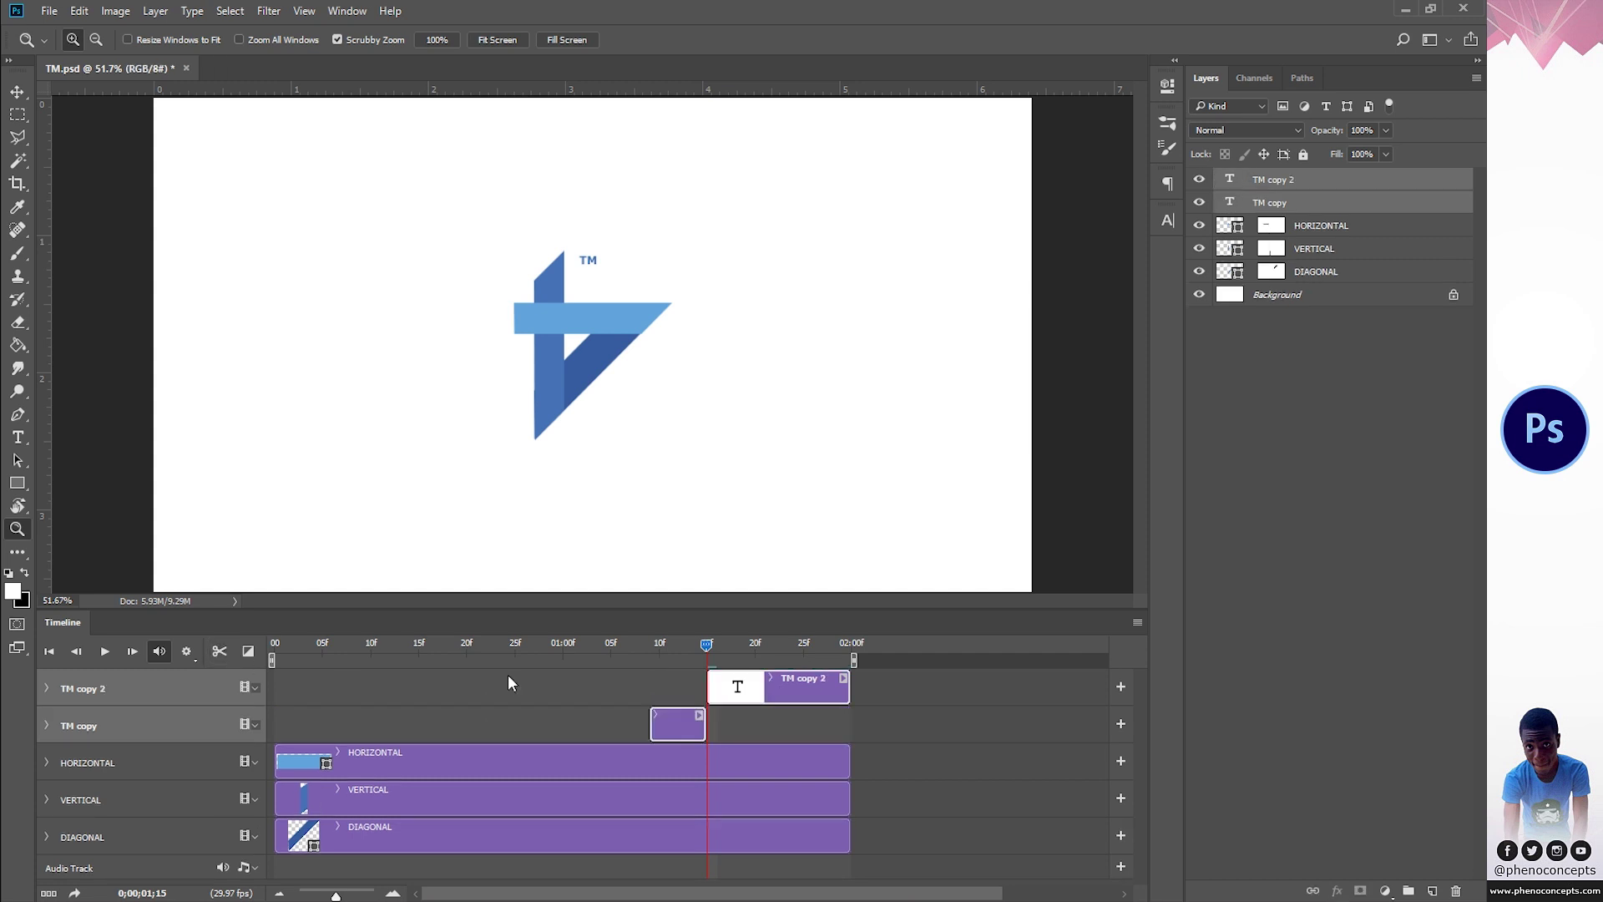
pyautogui.moveTo(706, 643); pyautogui.dragTo(543, 644)
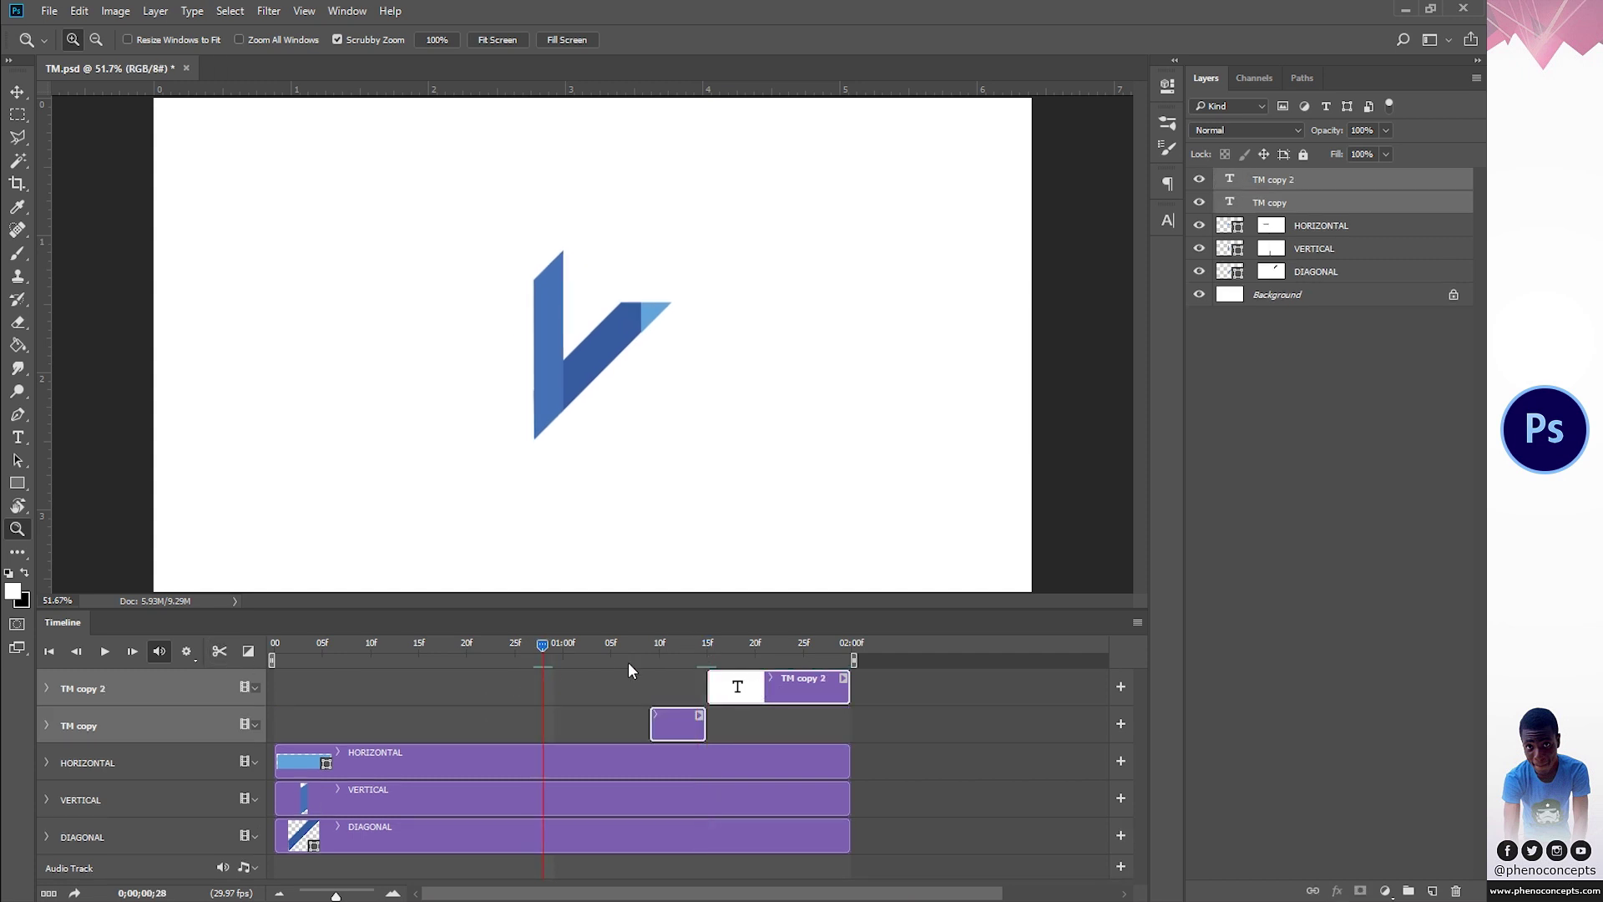
pyautogui.click(685, 681)
pyautogui.click(772, 695)
pyautogui.moveTo(771, 694); pyautogui.dragTo(773, 714)
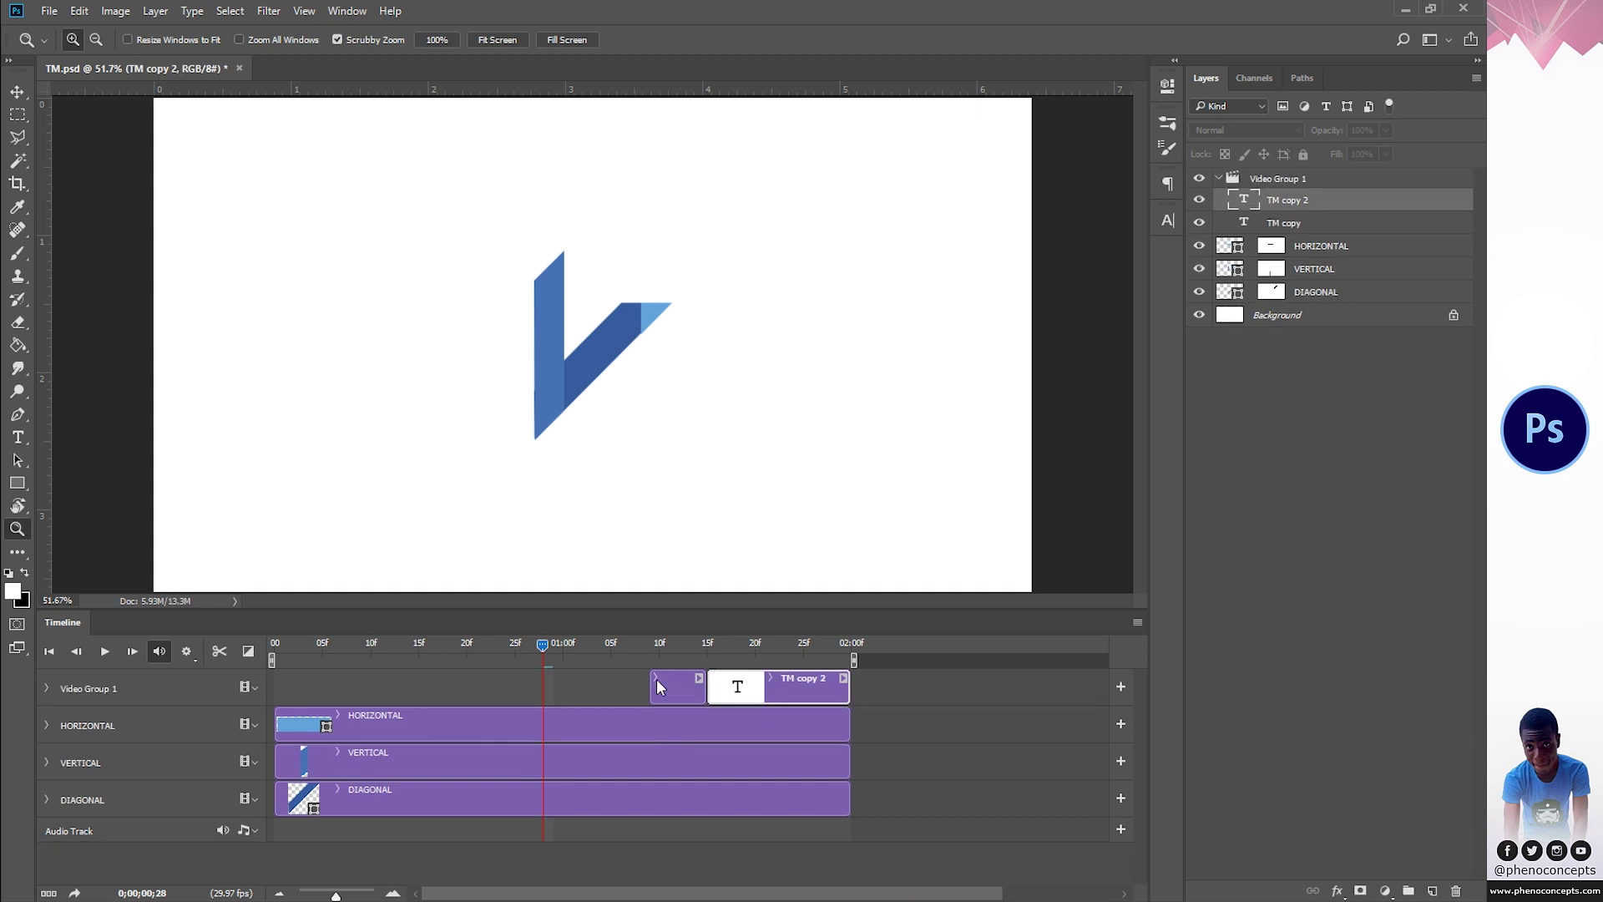
pyautogui.moveTo(660, 650); pyautogui.dragTo(716, 646)
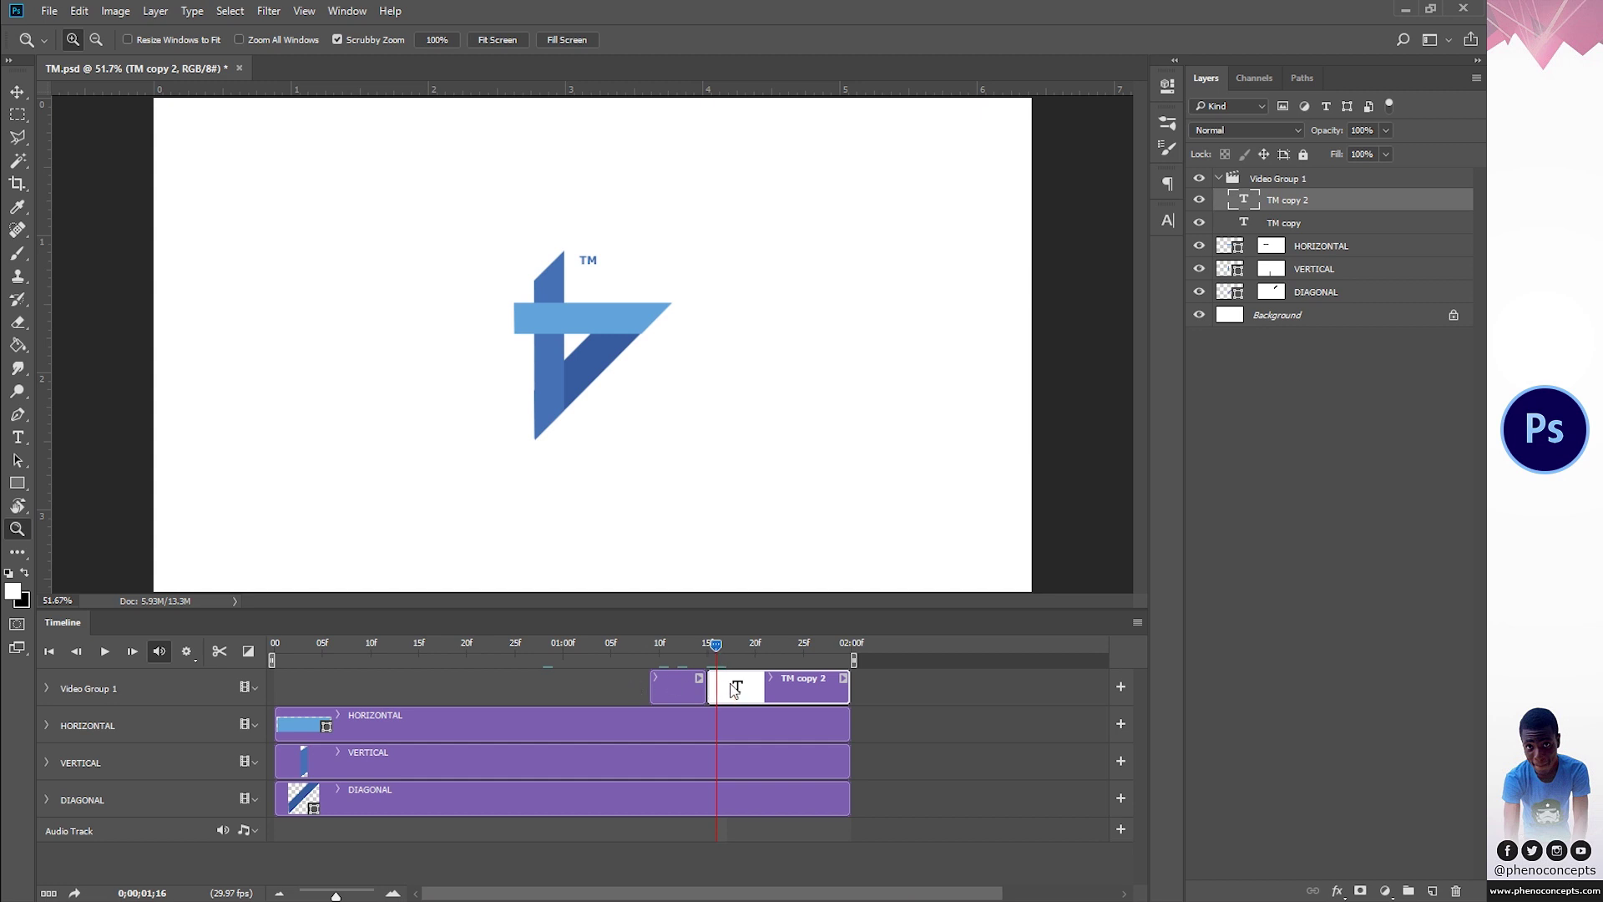
pyautogui.moveTo(673, 645); pyautogui.dragTo(639, 646)
pyautogui.click(683, 683)
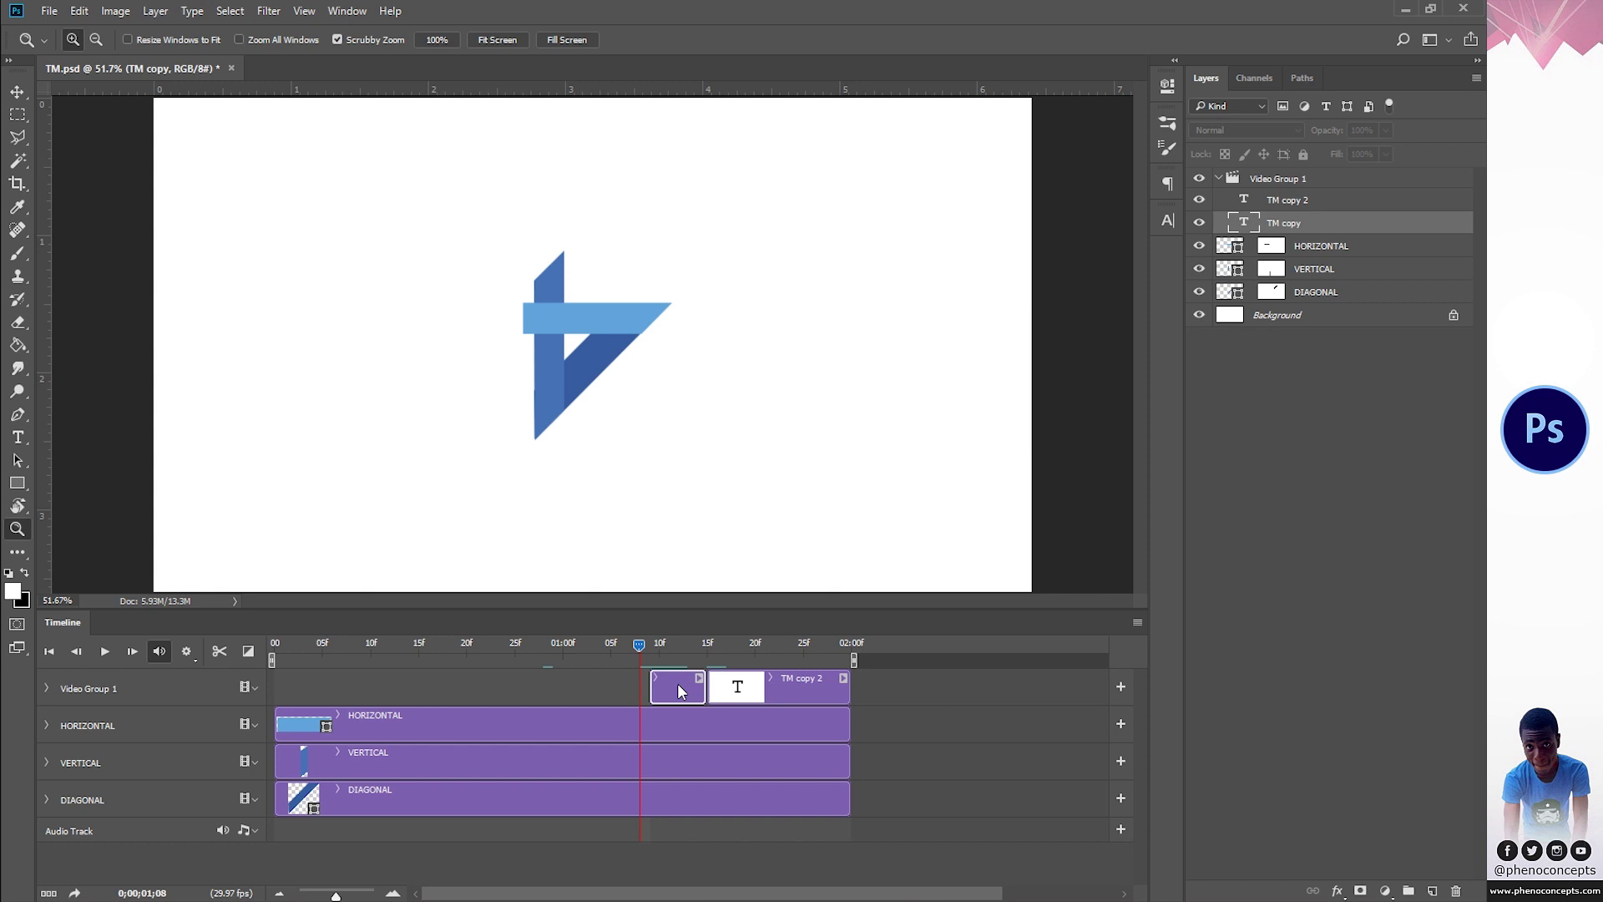
pyautogui.press('space')
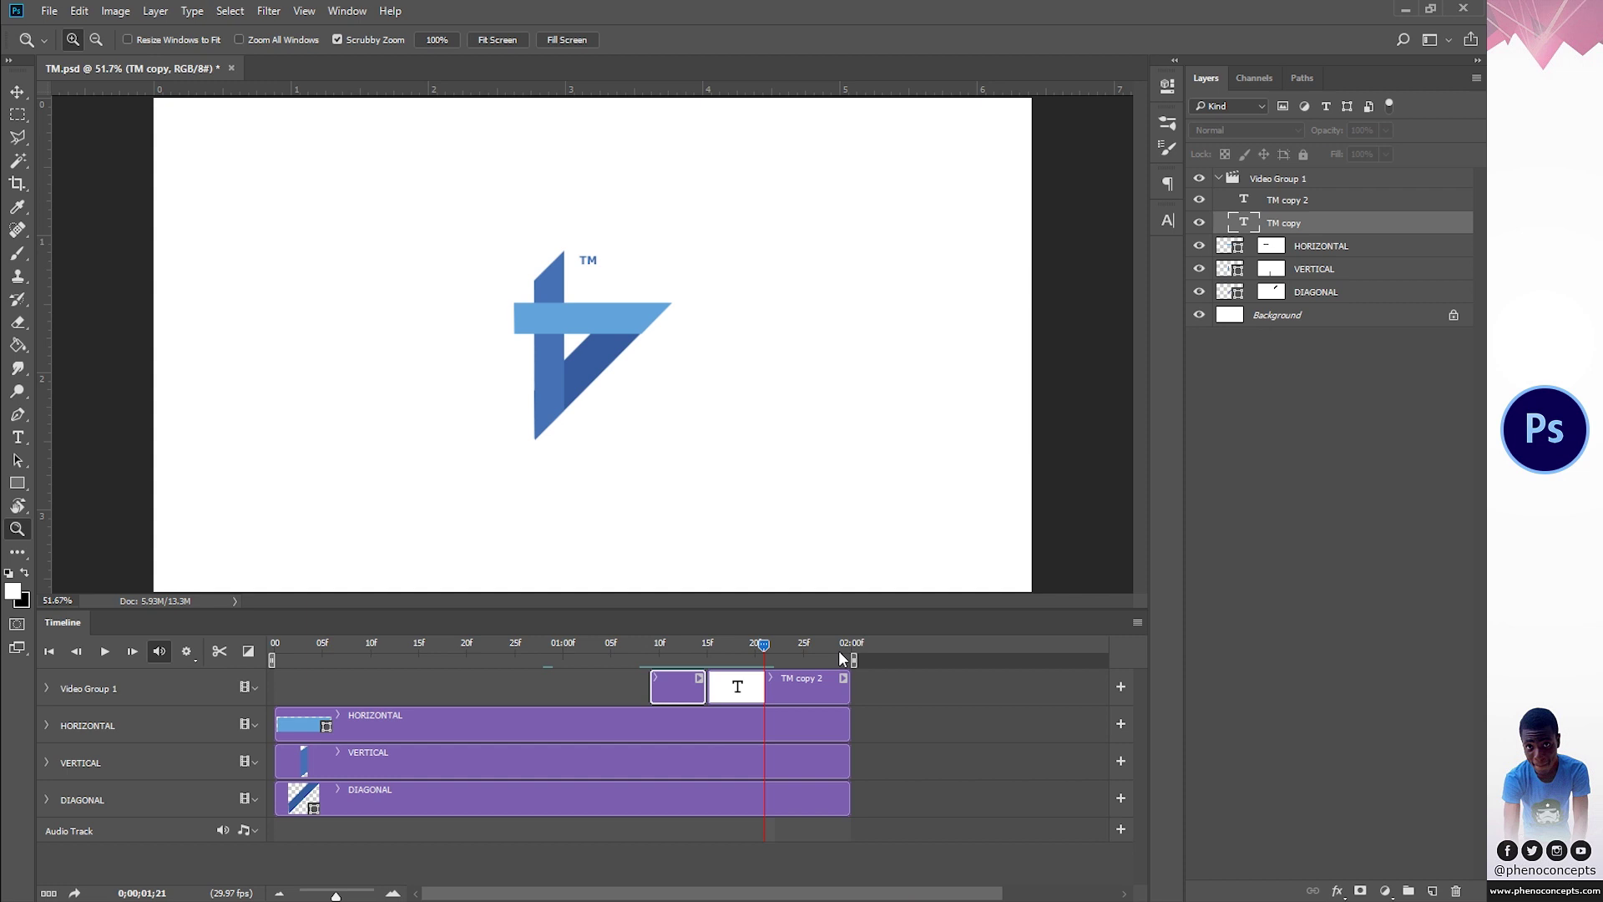
pyautogui.click(677, 644)
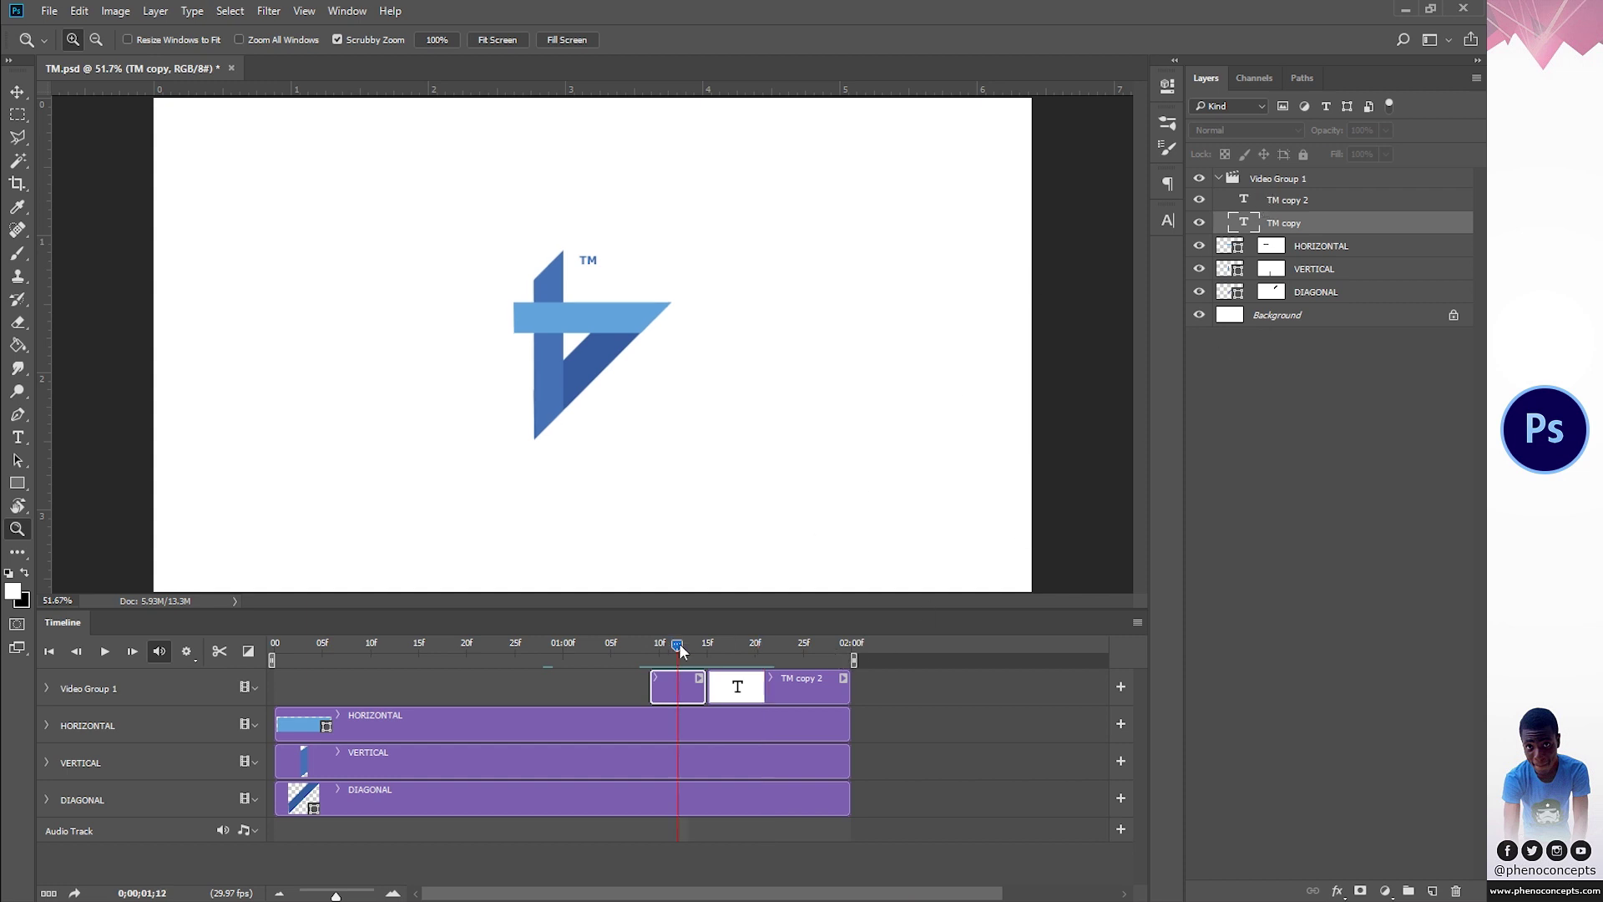
pyautogui.moveTo(679, 643); pyautogui.dragTo(707, 643)
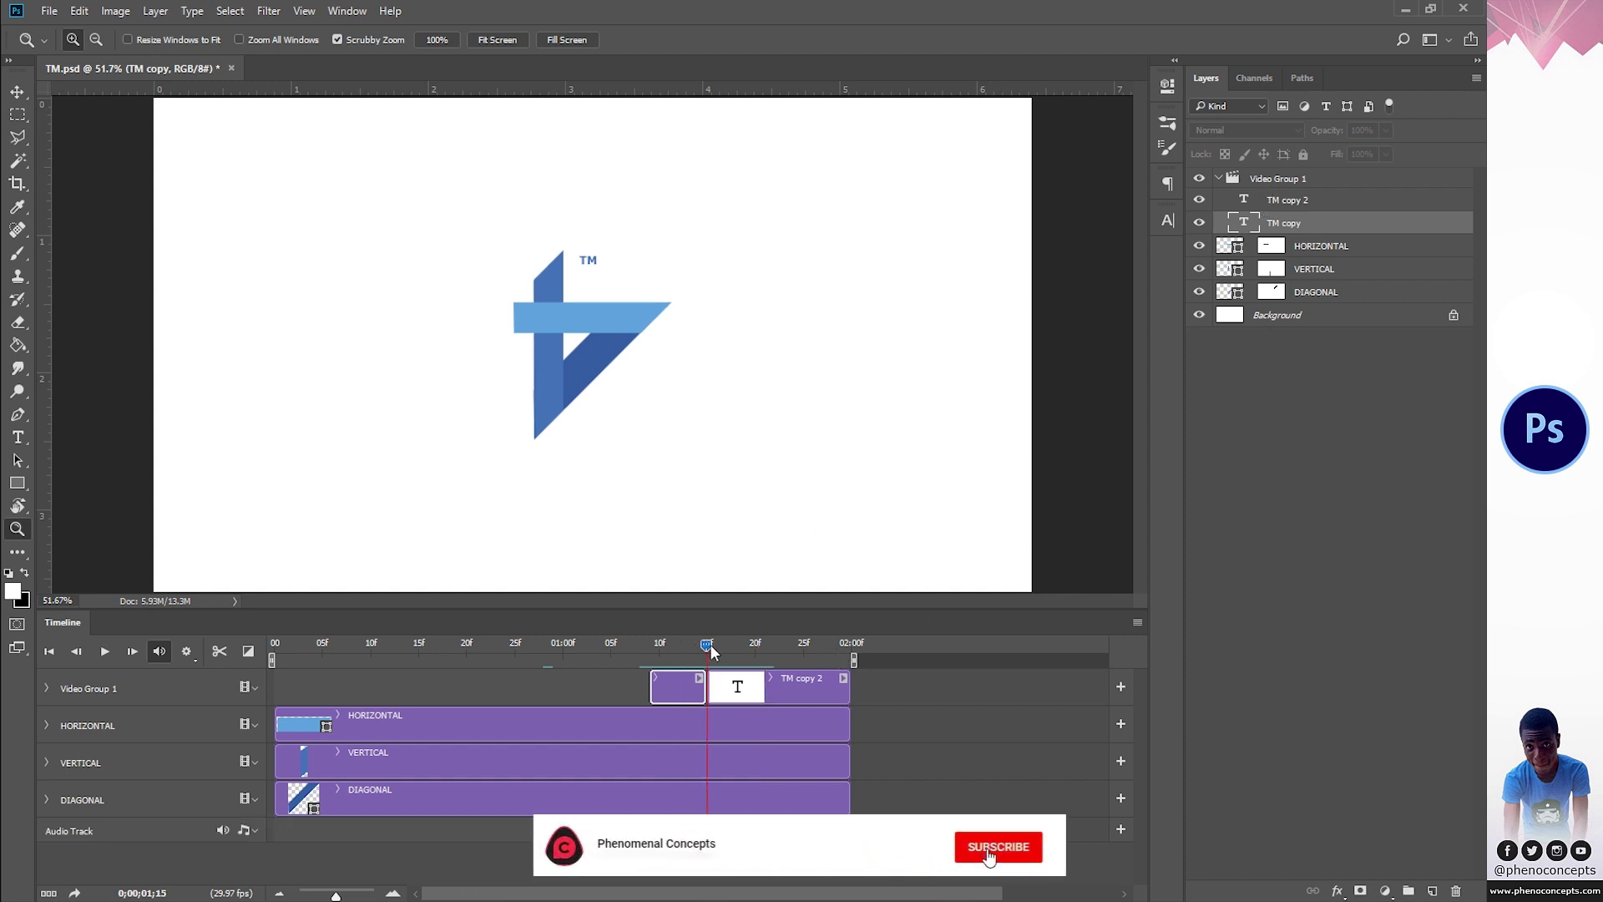
# Step: Rasterize the TM copy type layer and return to frame 1;12
pyautogui.rightClick(1282, 224)
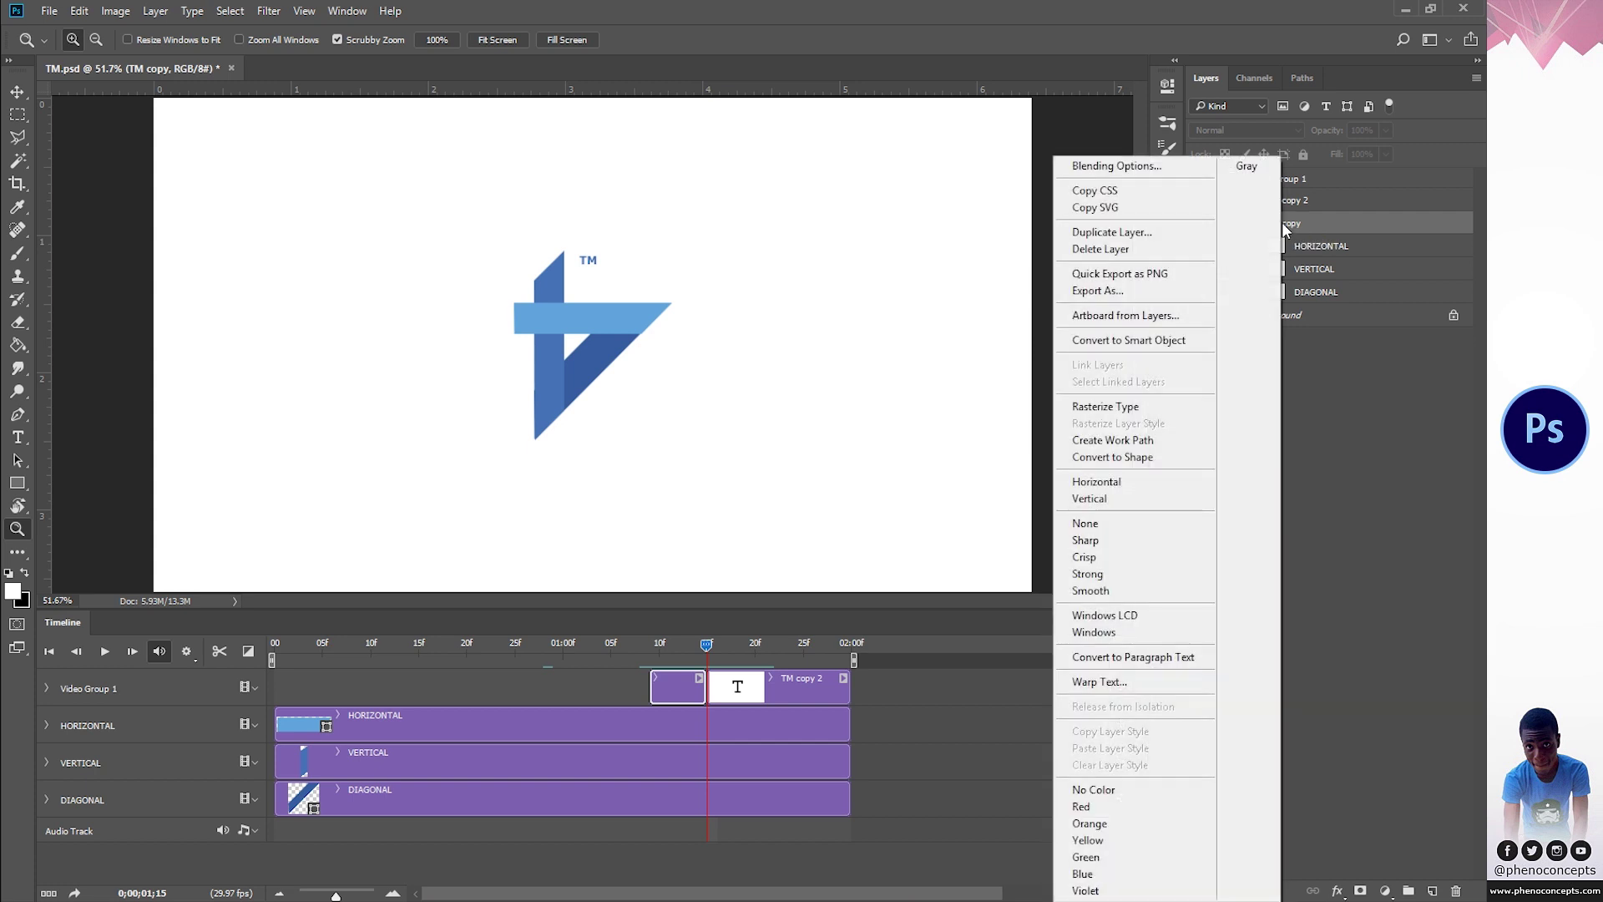
pyautogui.click(1152, 406)
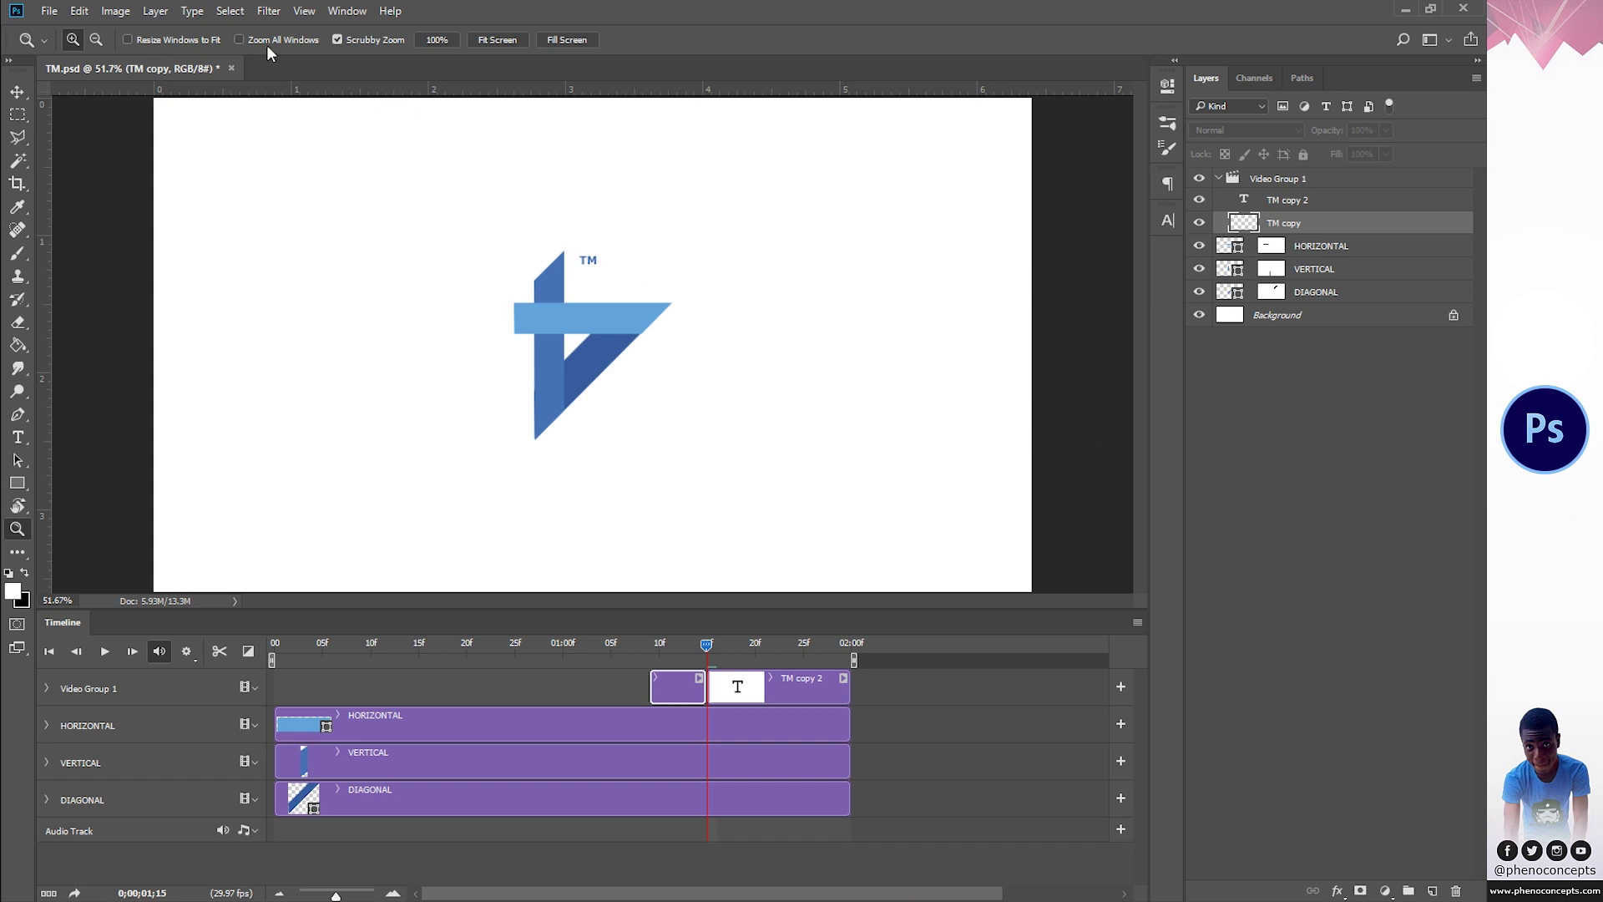
pyautogui.click(264, 12)
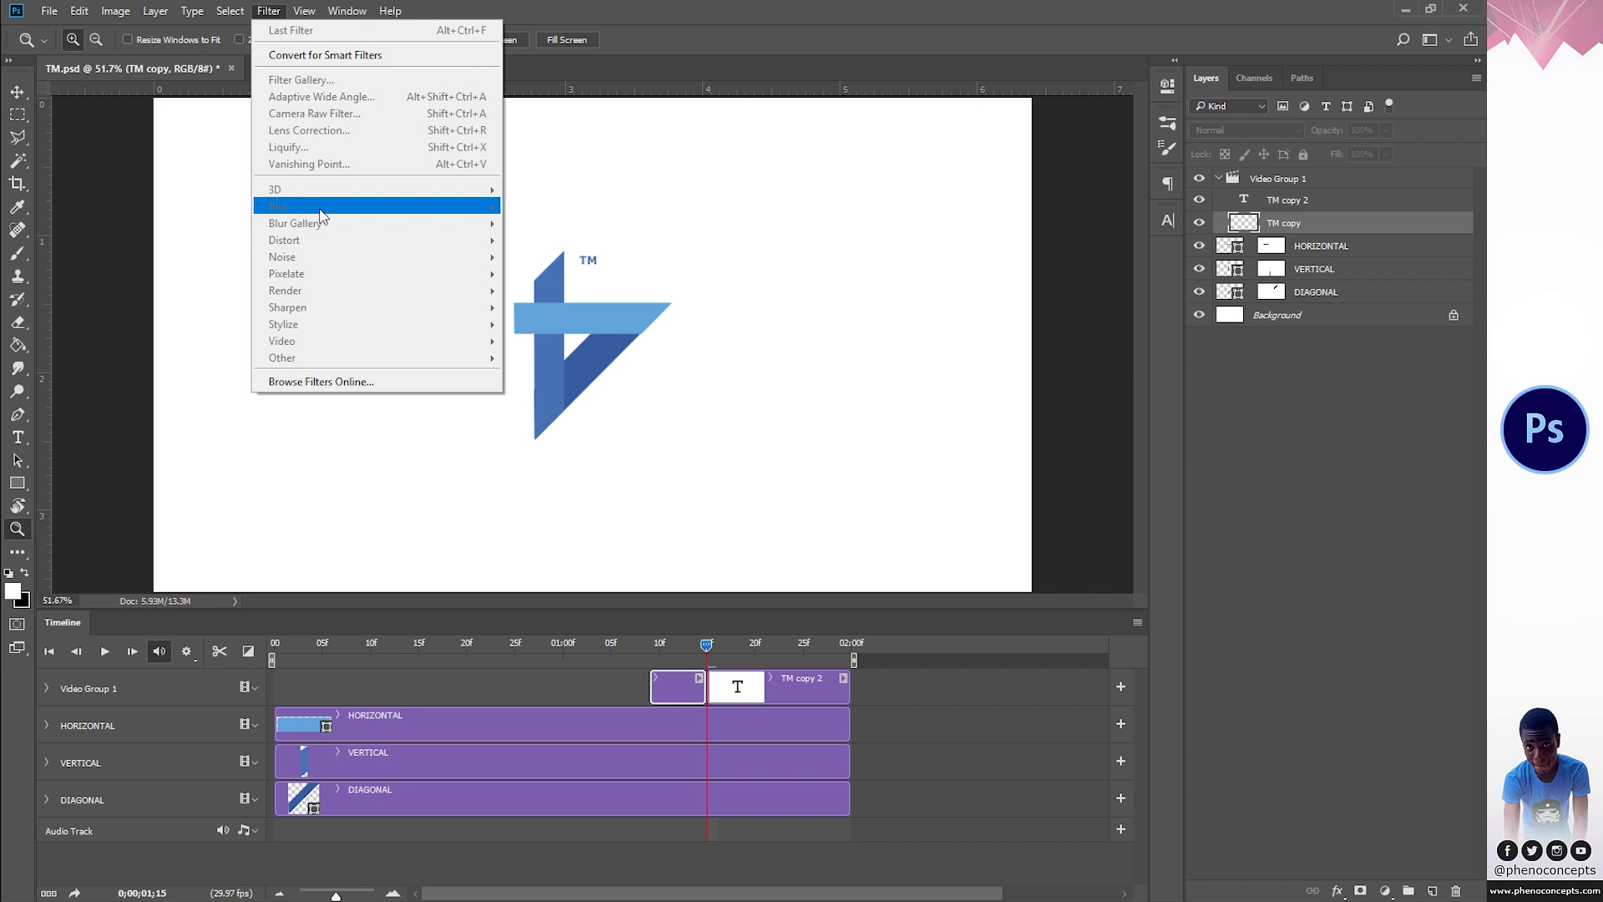
pyautogui.click(709, 652)
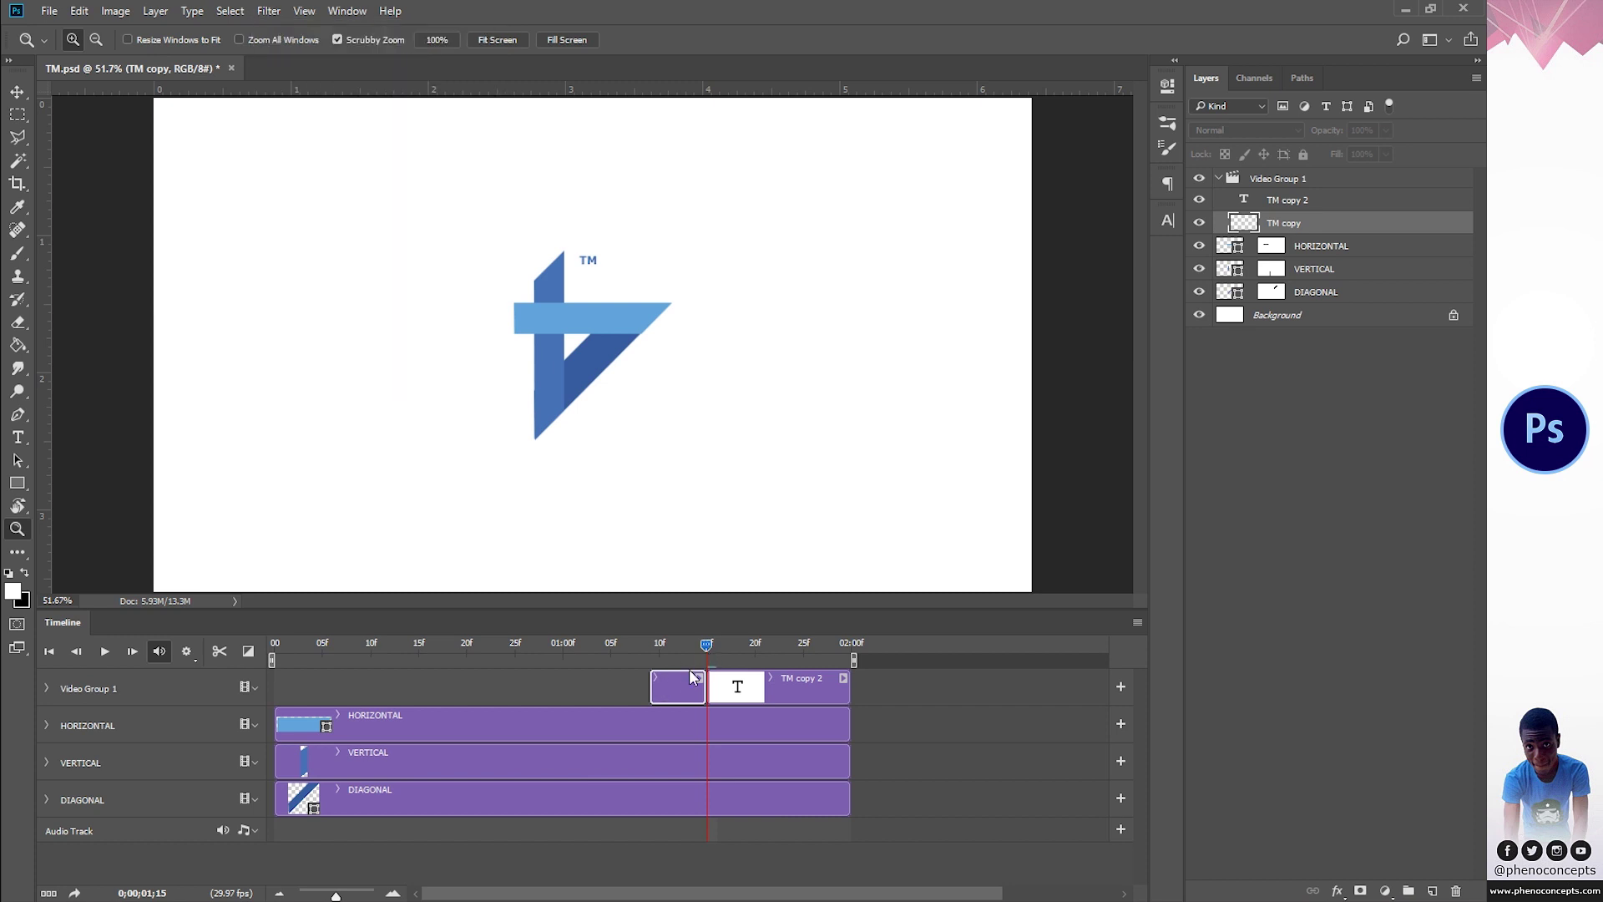
pyautogui.moveTo(705, 653); pyautogui.dragTo(678, 644)
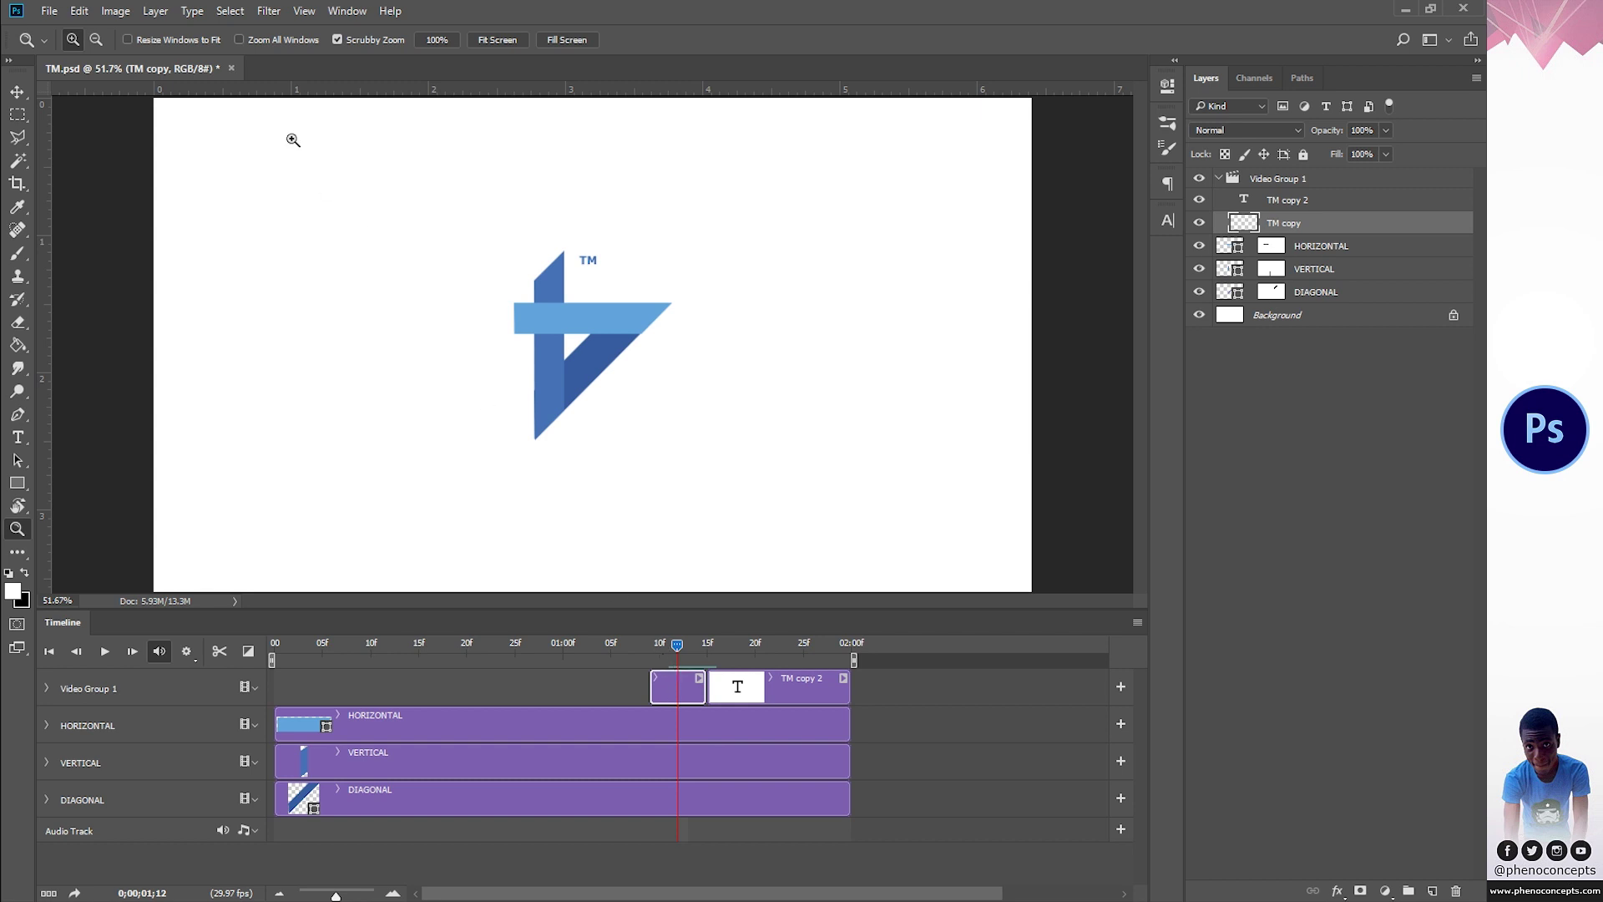
# Step: Apply a Gaussian Blur with a 5.0-pixel radius to the TM copy layer
pyautogui.click(269, 12)
pyautogui.moveTo(274, 208)
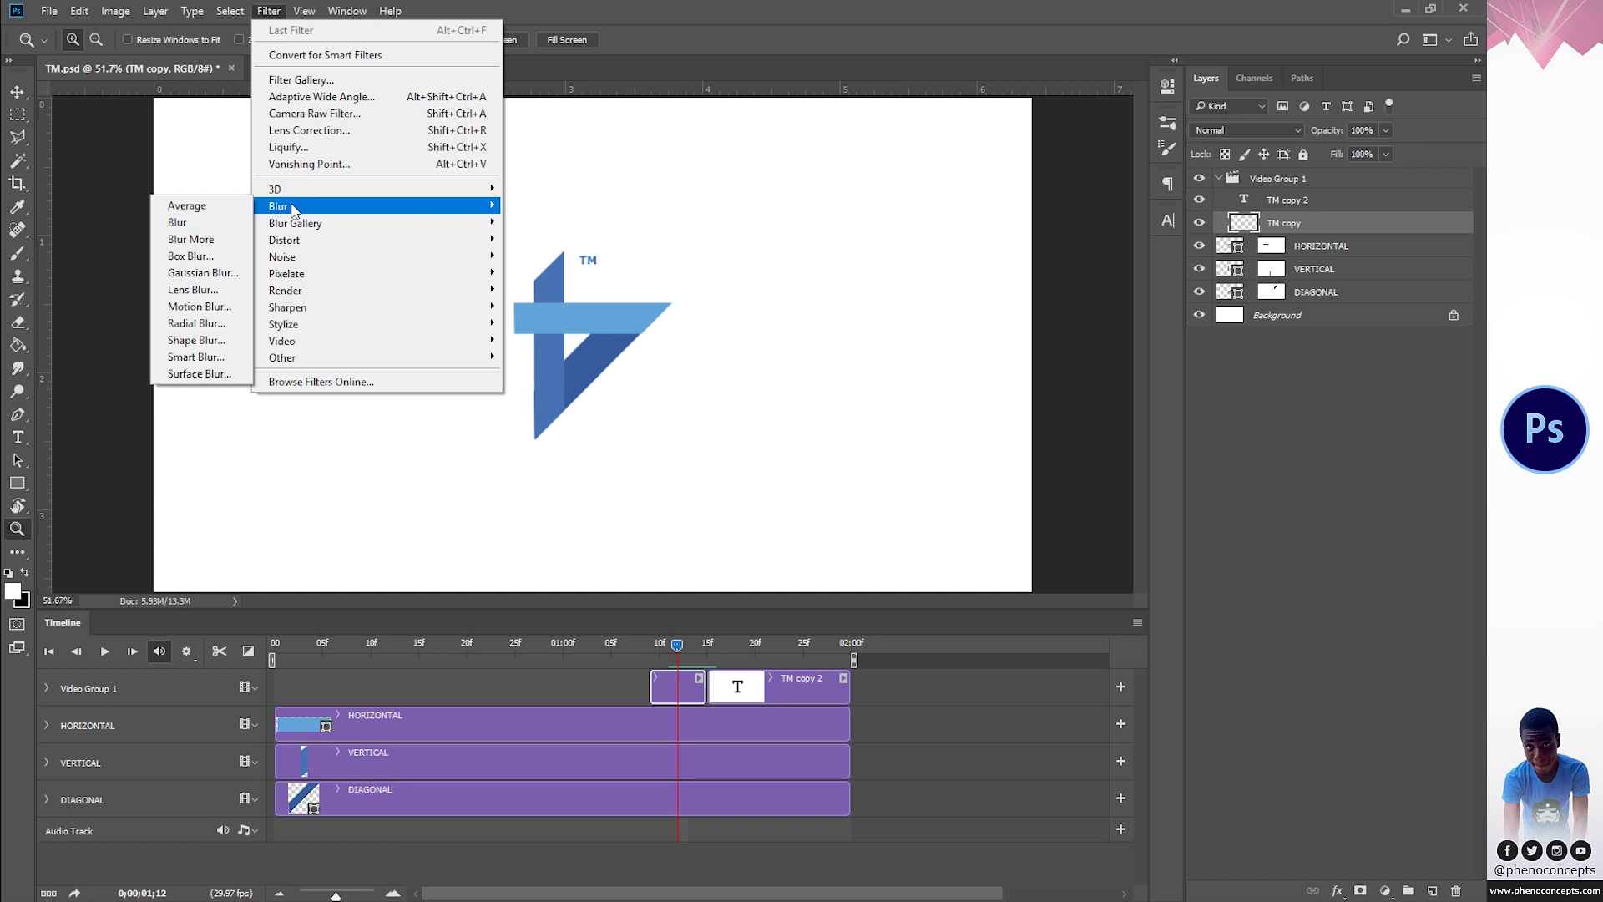
pyautogui.click(201, 281)
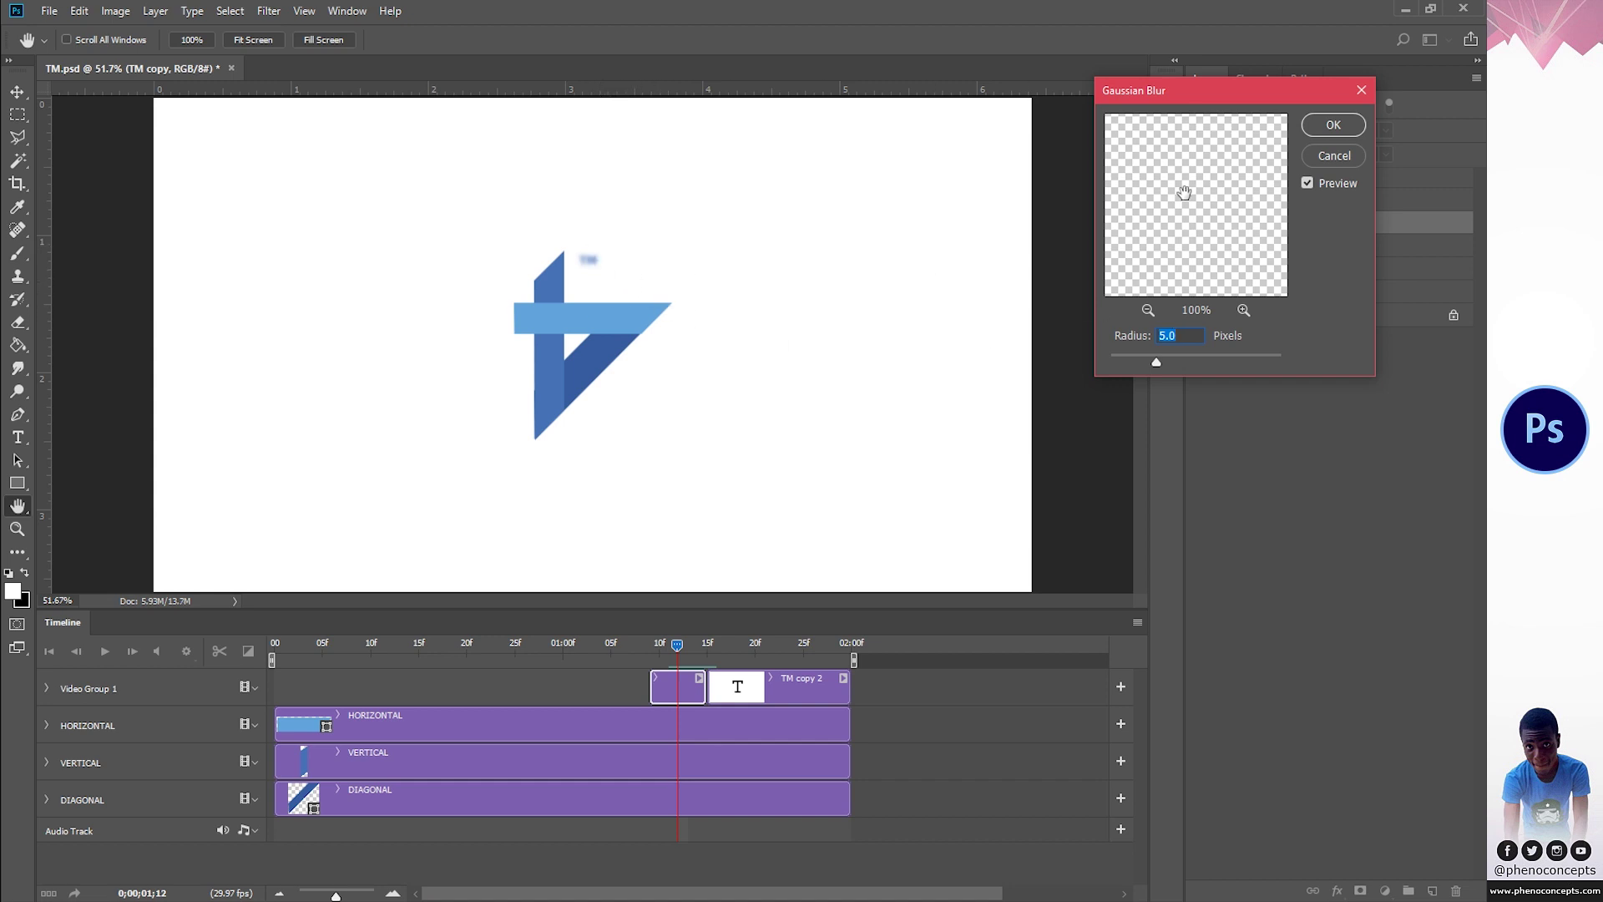
pyautogui.click(1331, 127)
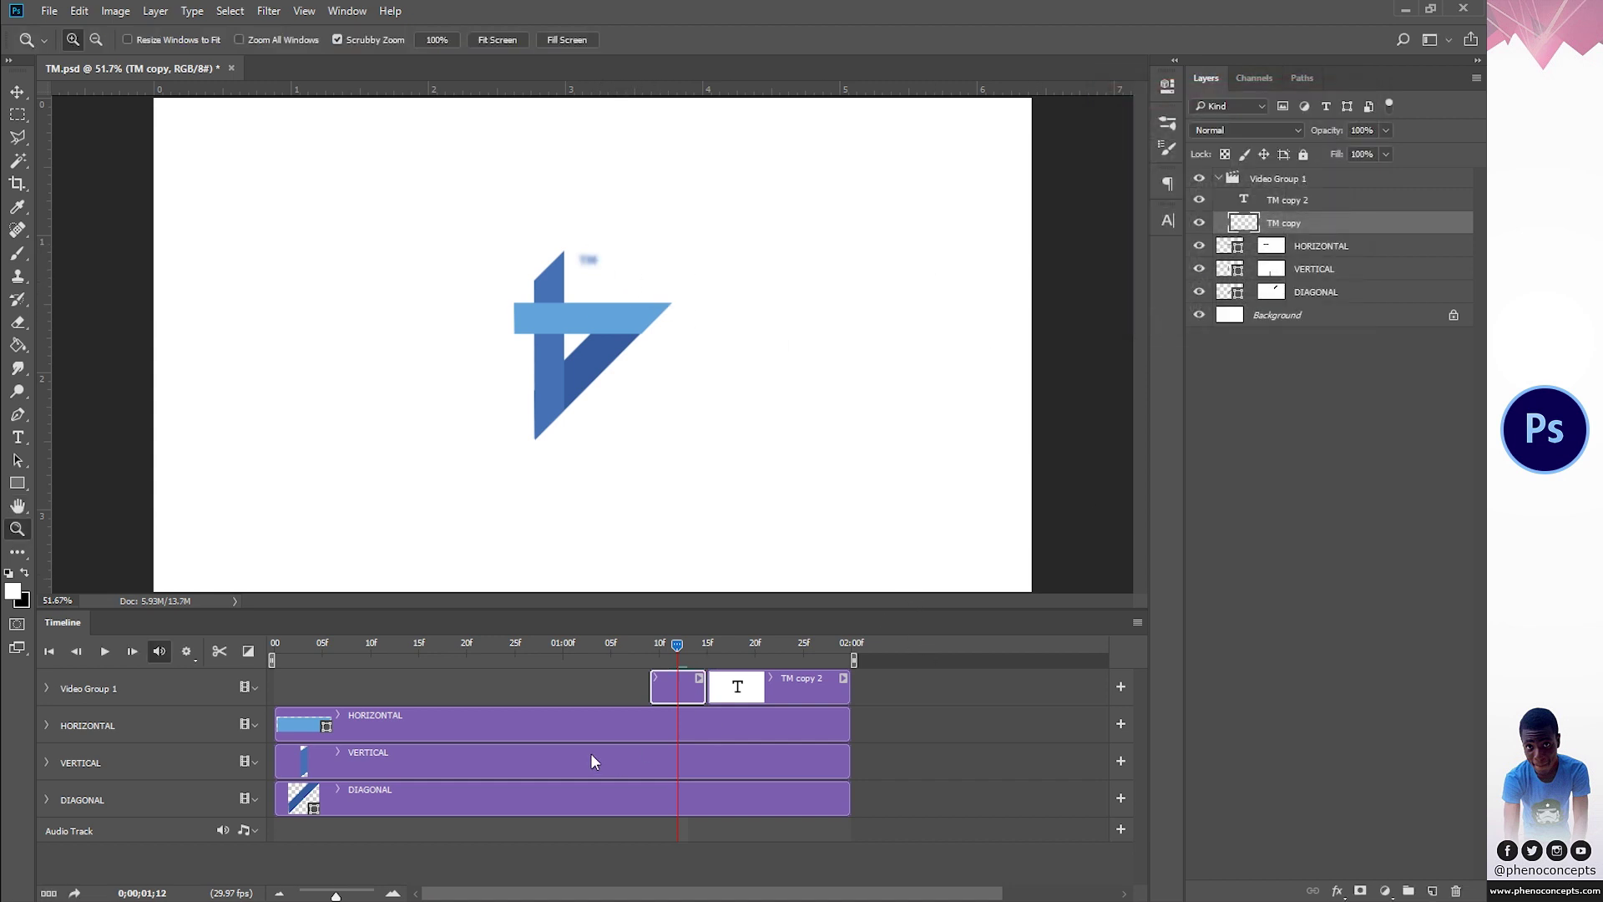
# Step: Enable the TM copy clip's Opacity stopwatch at frame 1;09 in Video Group 1
pyautogui.click(44, 689)
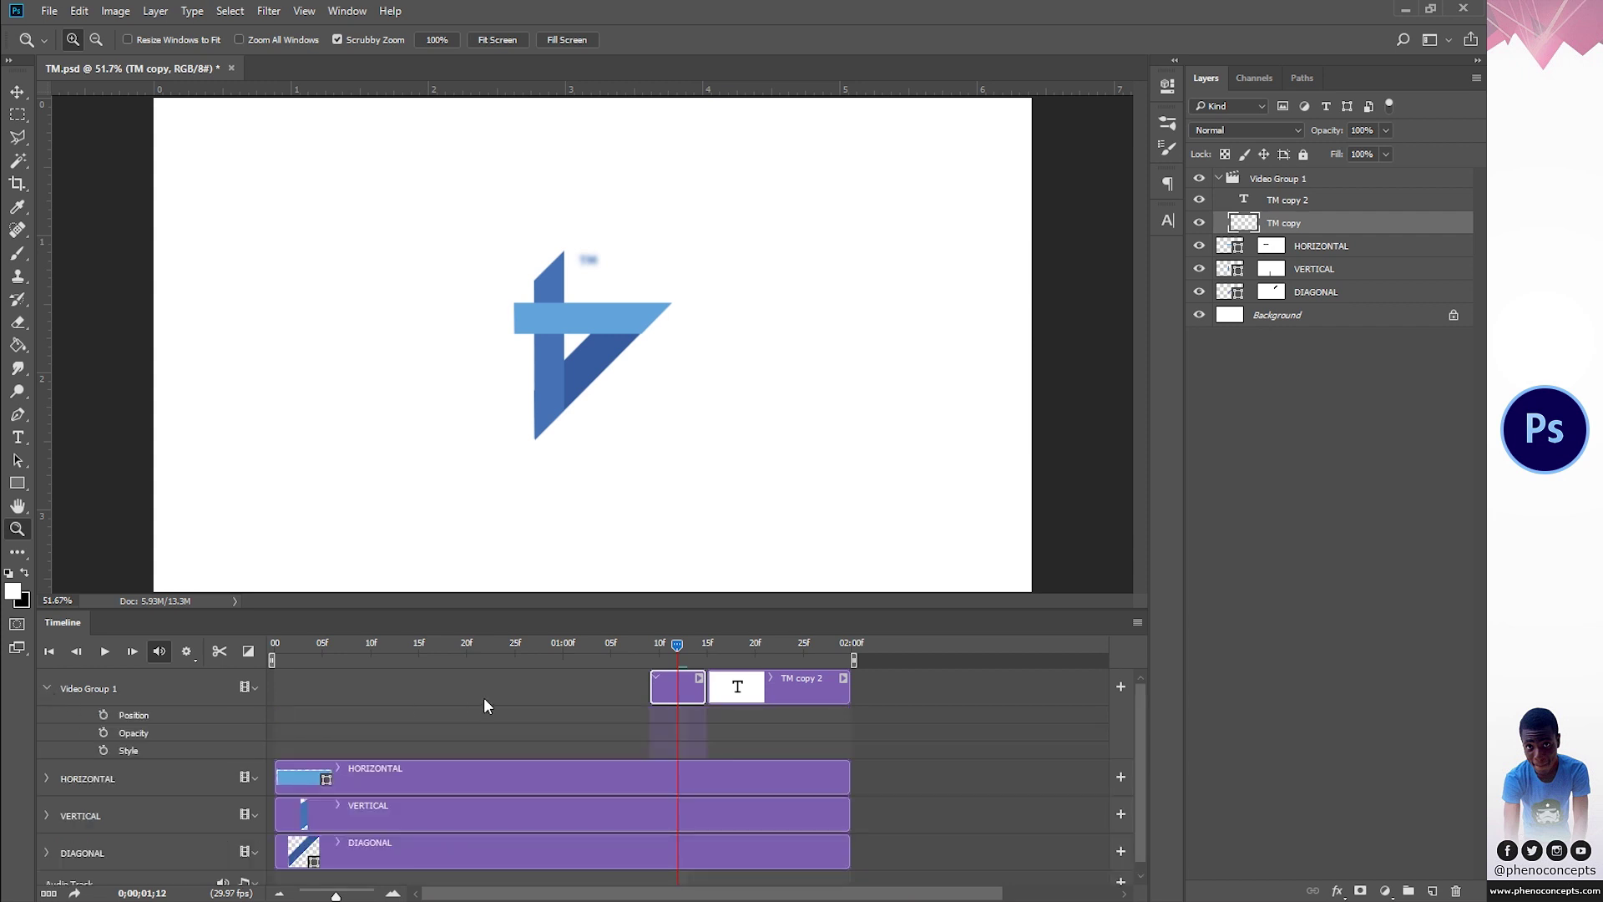
pyautogui.click(749, 695)
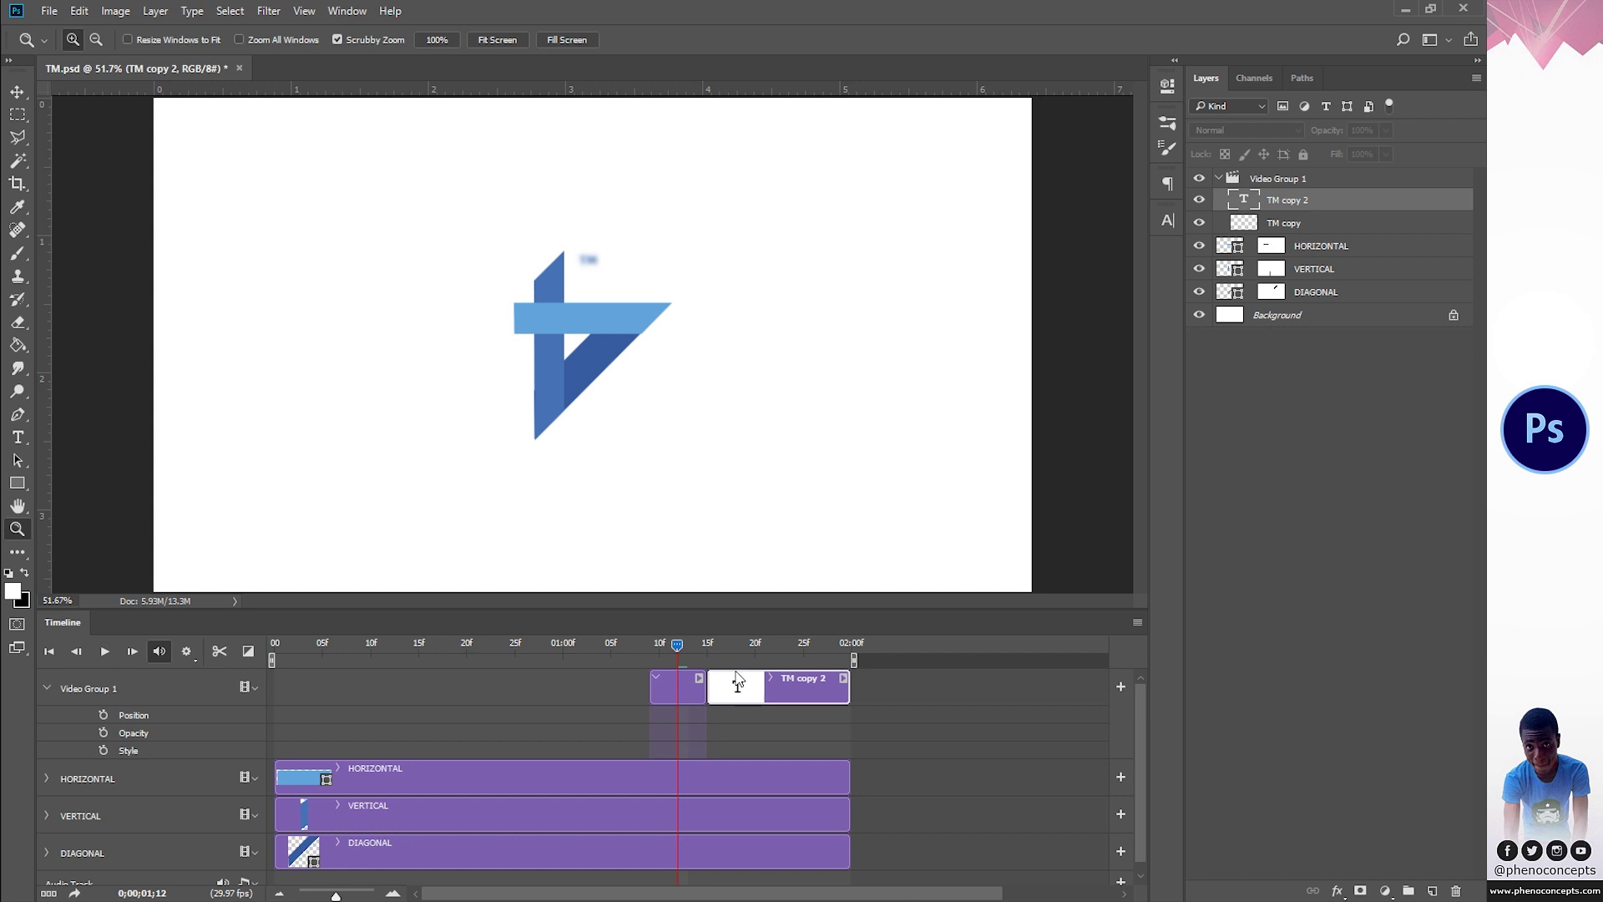
pyautogui.click(785, 658)
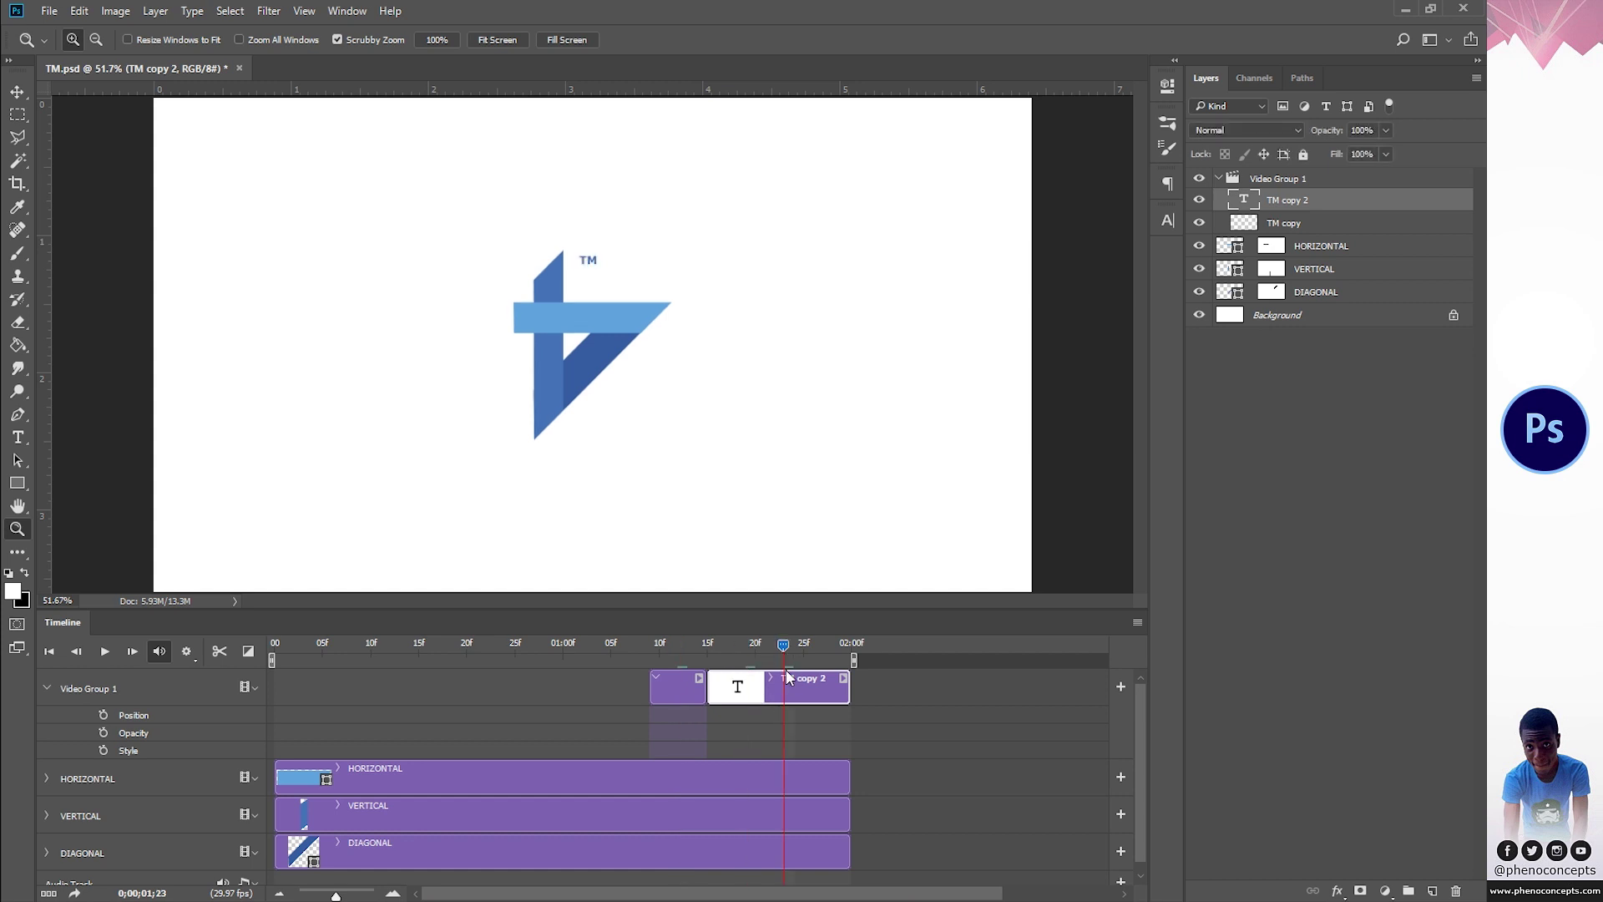
pyautogui.click(46, 689)
pyautogui.click(47, 689)
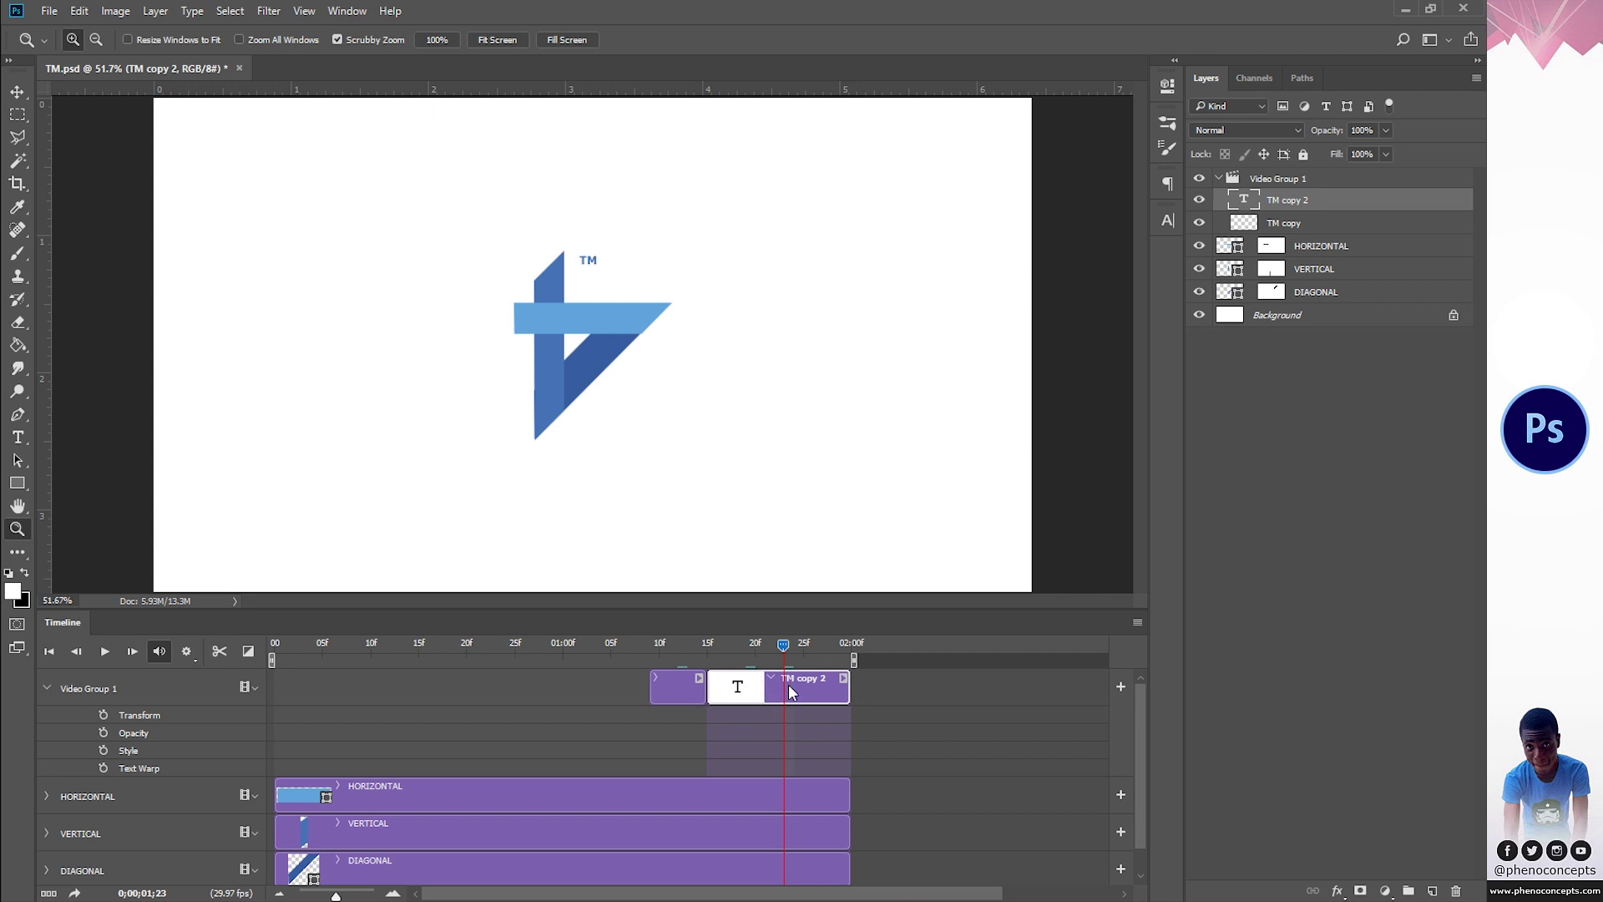
pyautogui.click(674, 686)
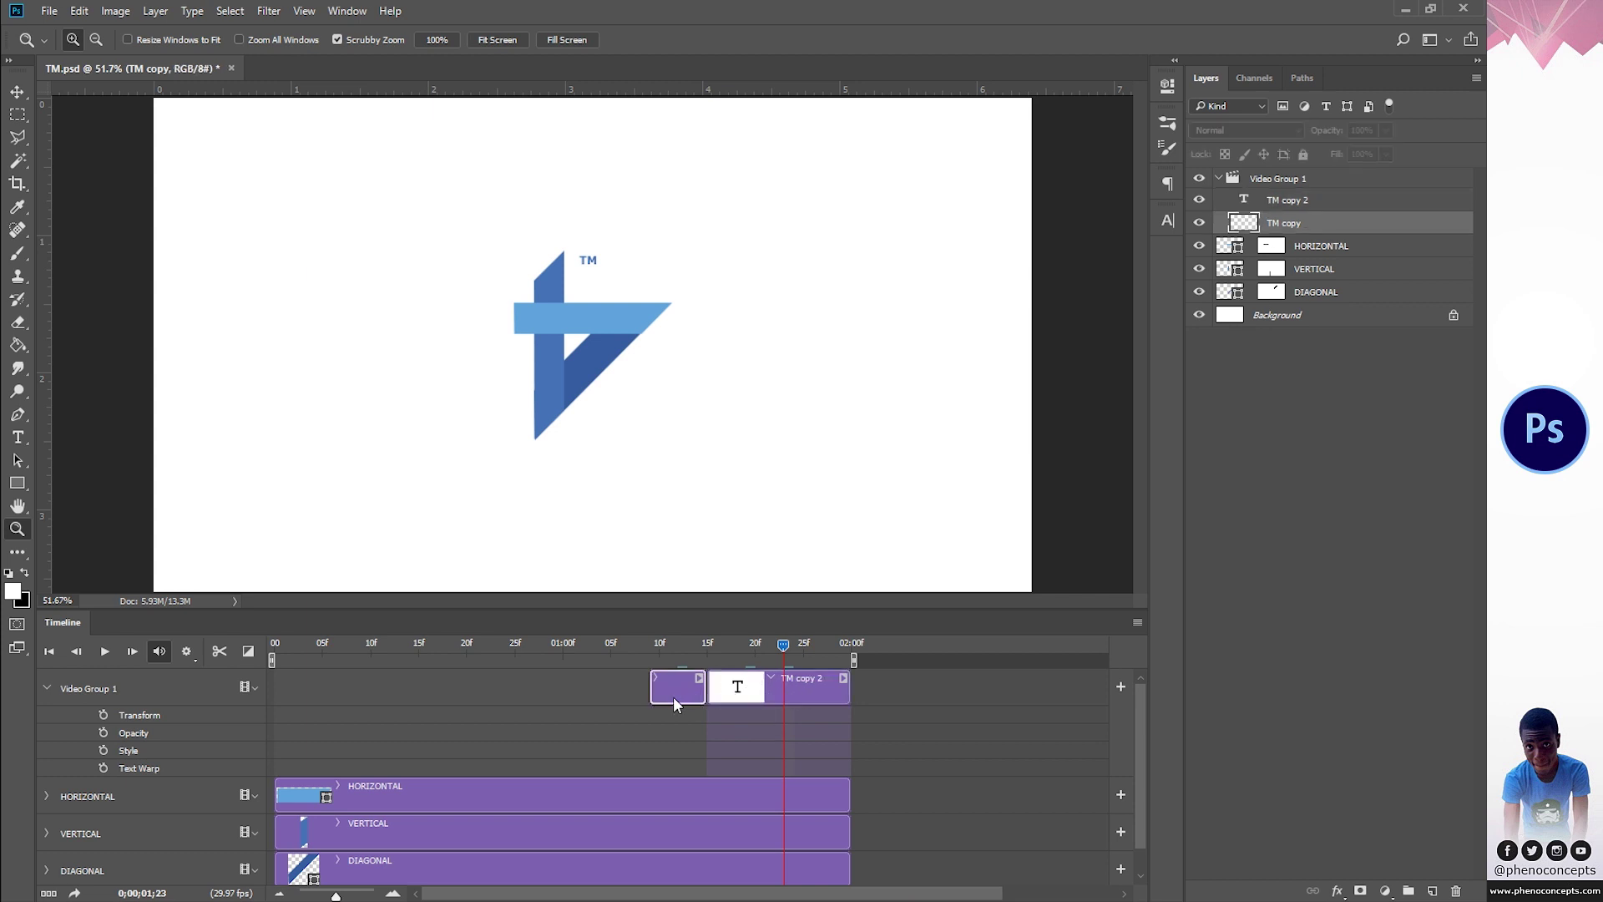
pyautogui.moveTo(708, 651); pyautogui.dragTo(679, 648)
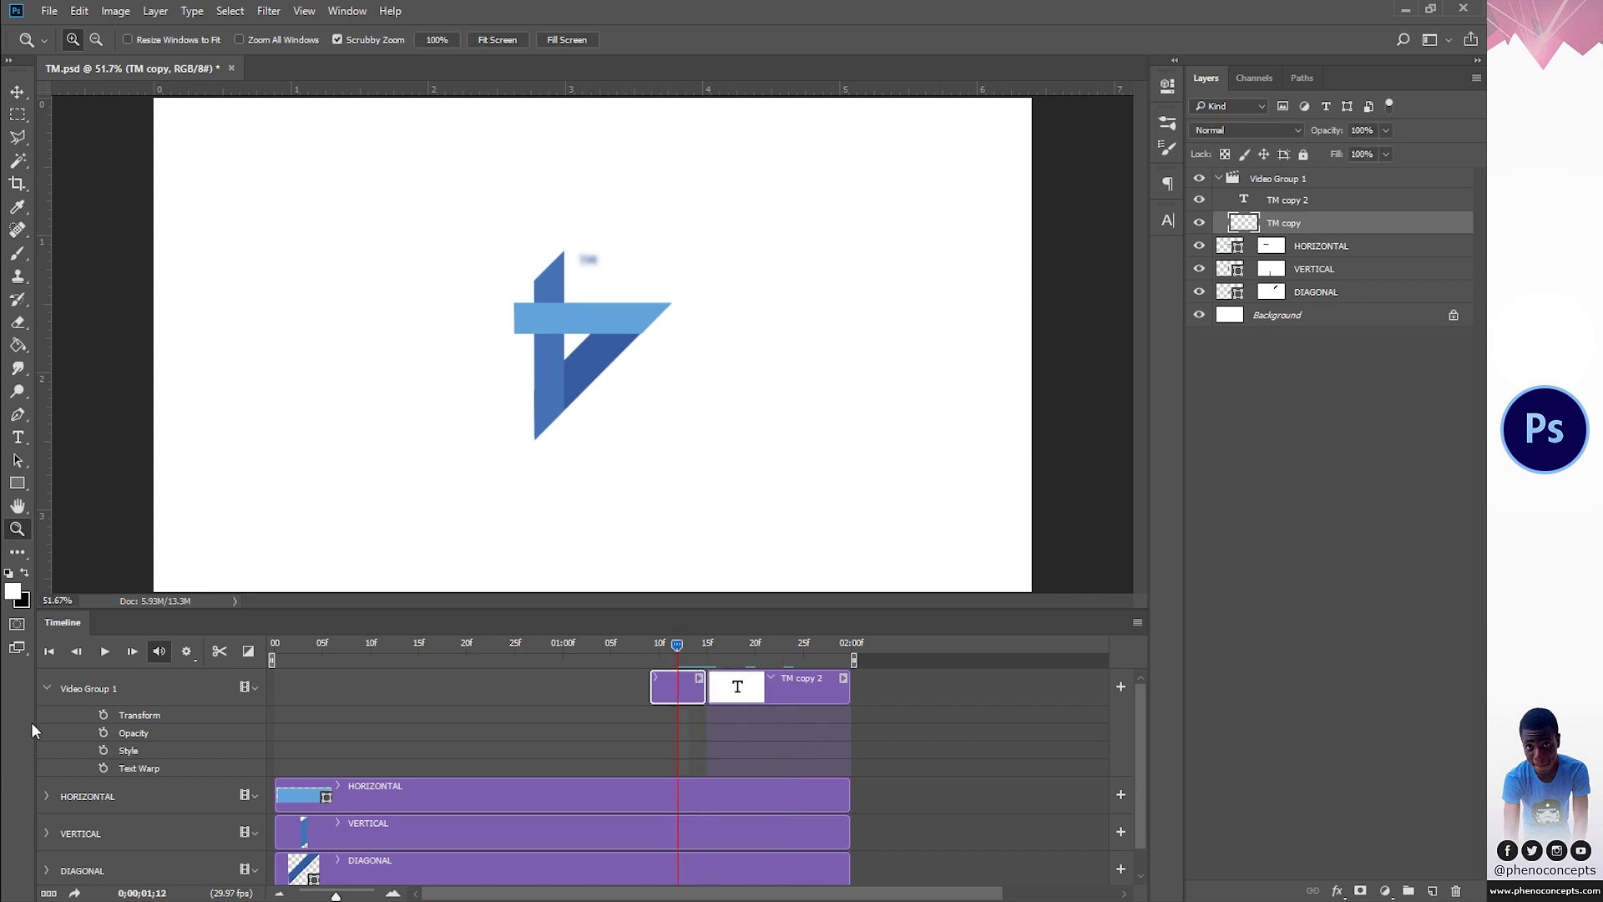
pyautogui.click(47, 687)
pyautogui.click(46, 686)
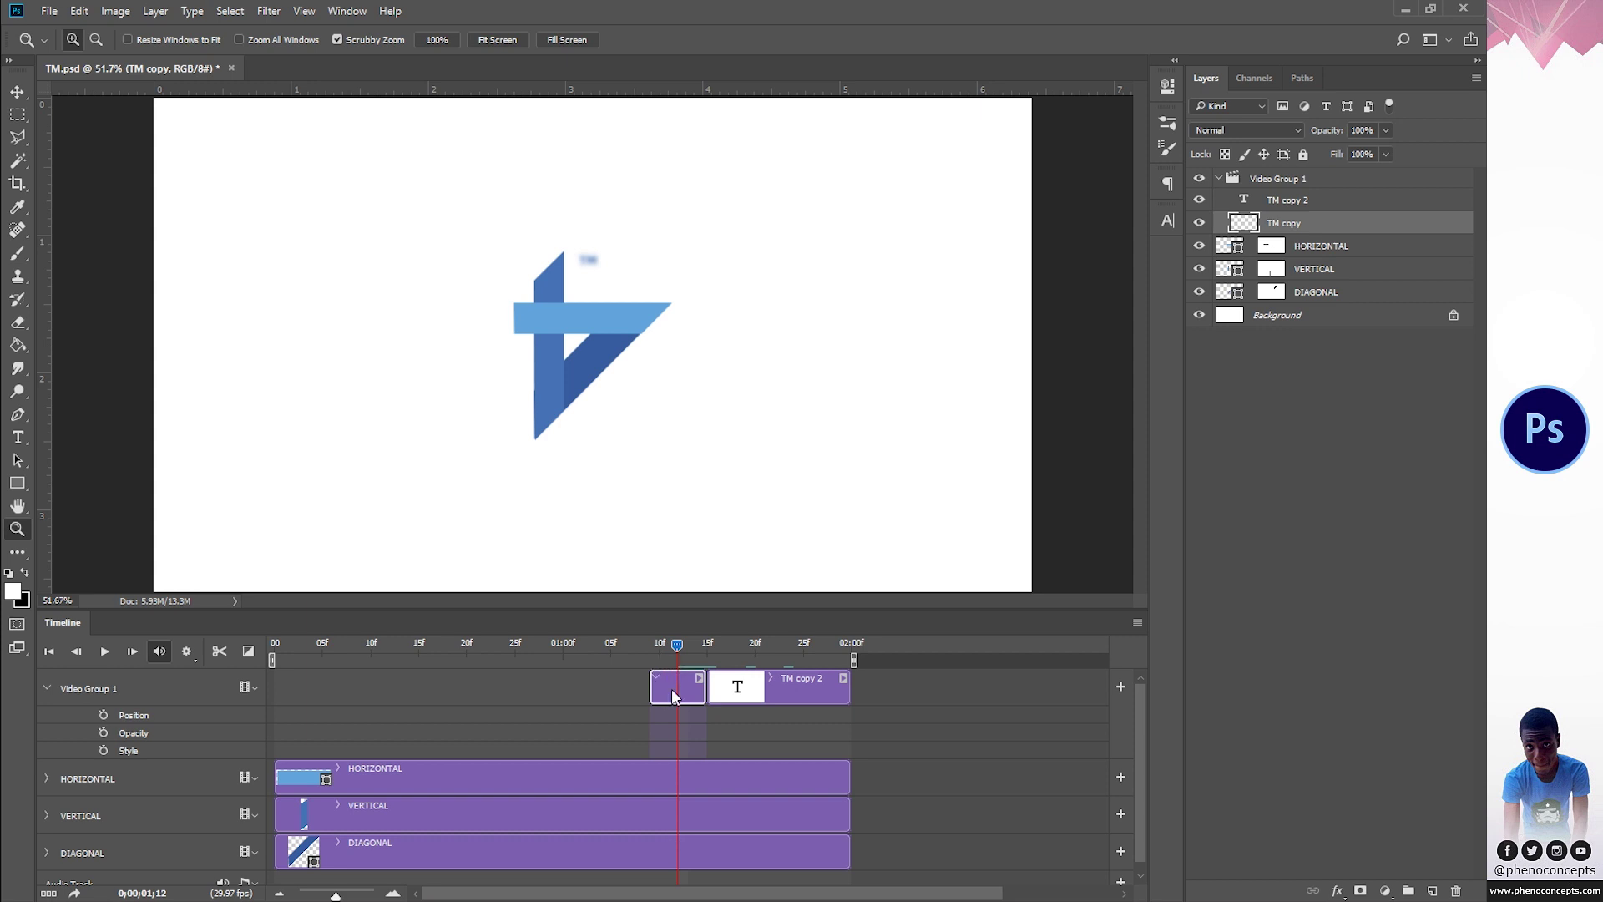
pyautogui.moveTo(677, 645); pyautogui.dragTo(650, 645)
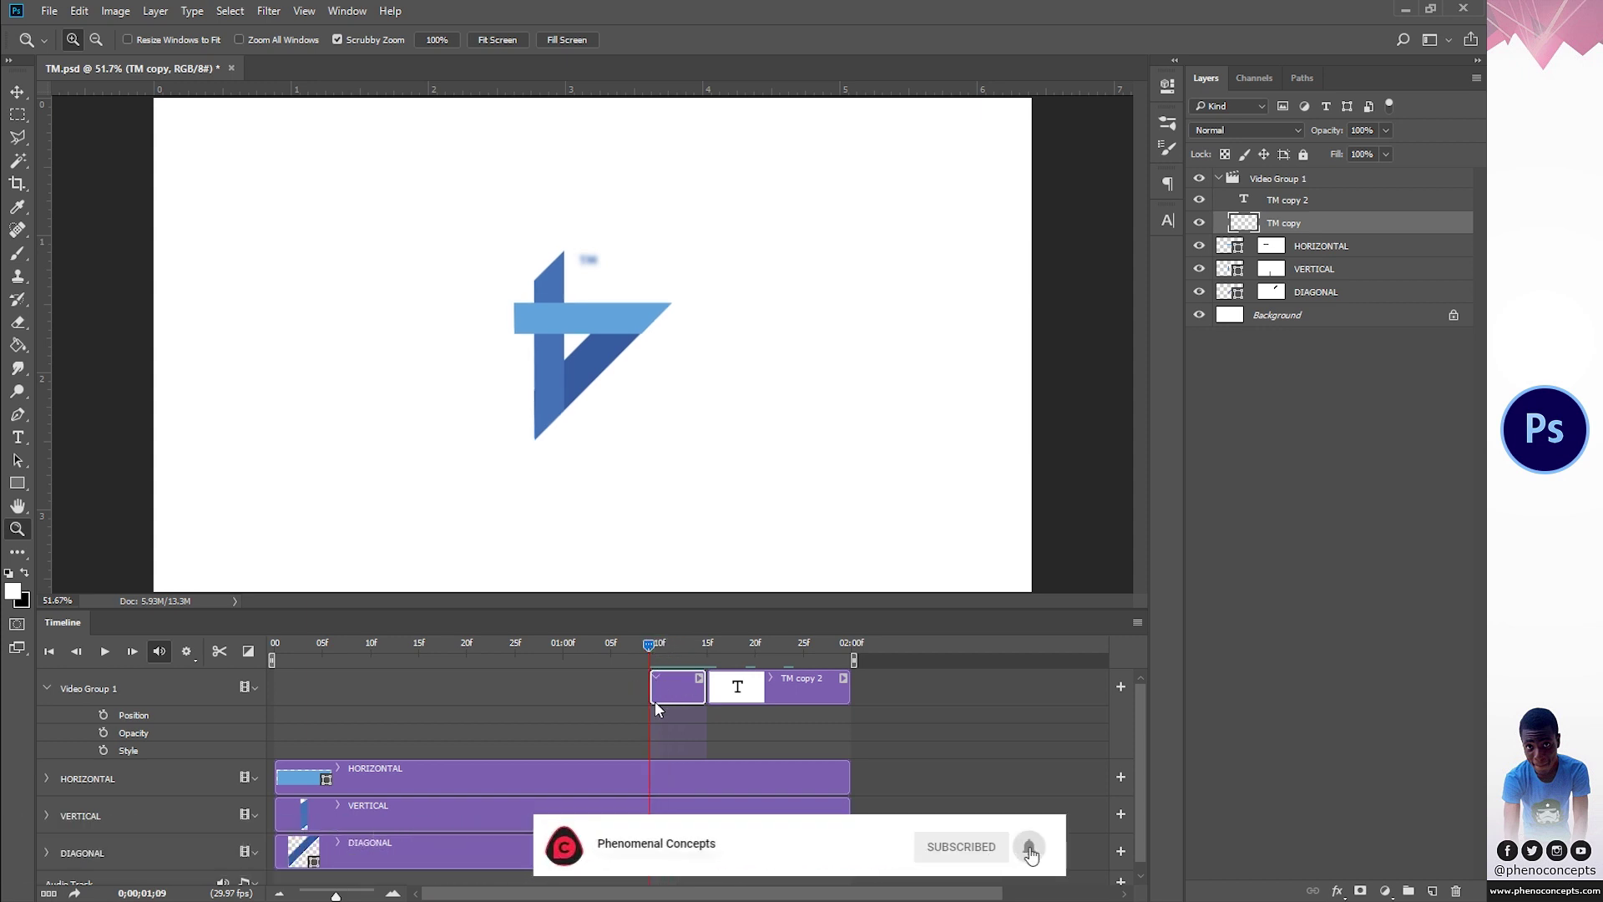
pyautogui.click(104, 732)
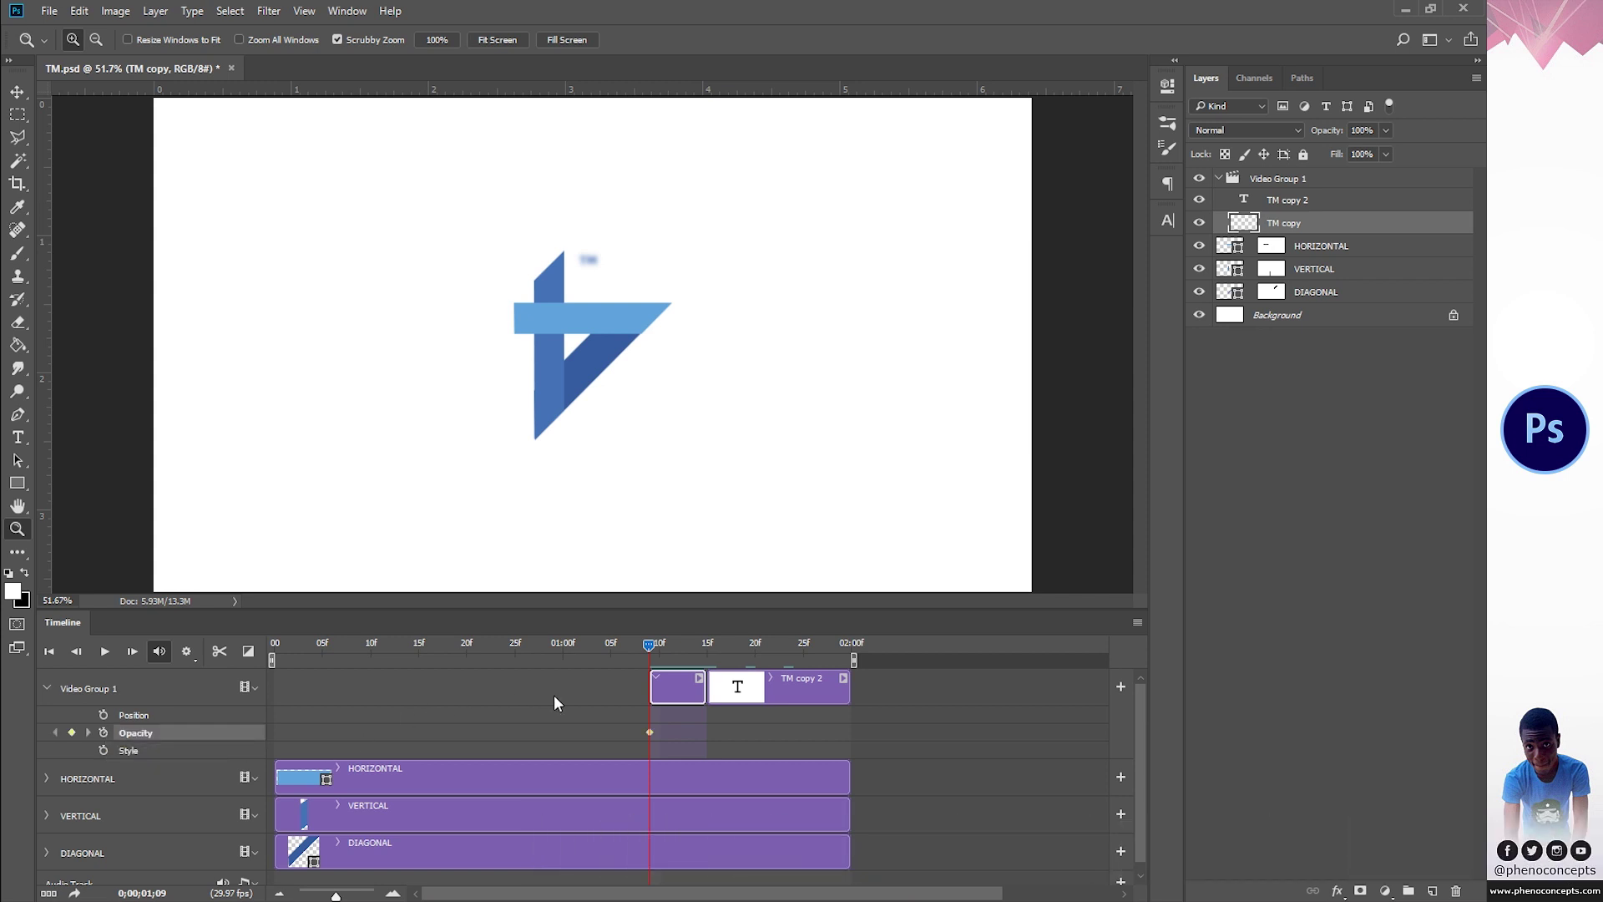
# Step: Set the TM copy layer's opacity to 0% at frame 1;09
pyautogui.click(1363, 129)
pyautogui.write('0')
pyautogui.press('Return')
# Step: Add the fade-end opacity keyframe at 1;14 with 100% opacity
pyautogui.moveTo(652, 645); pyautogui.dragTo(706, 654)
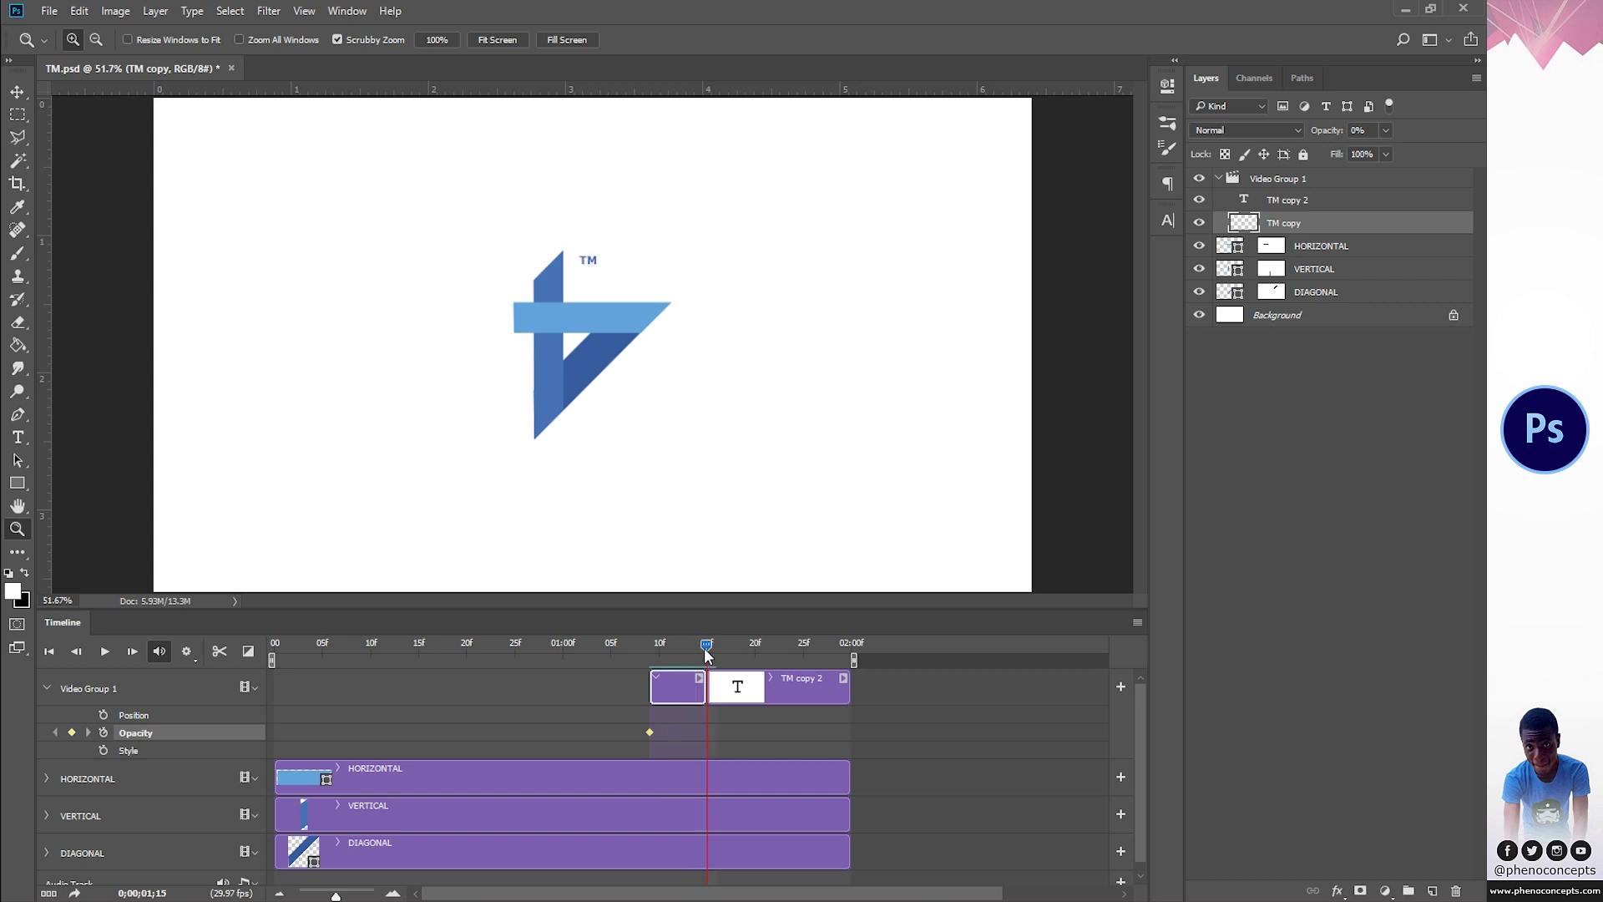
pyautogui.click(72, 732)
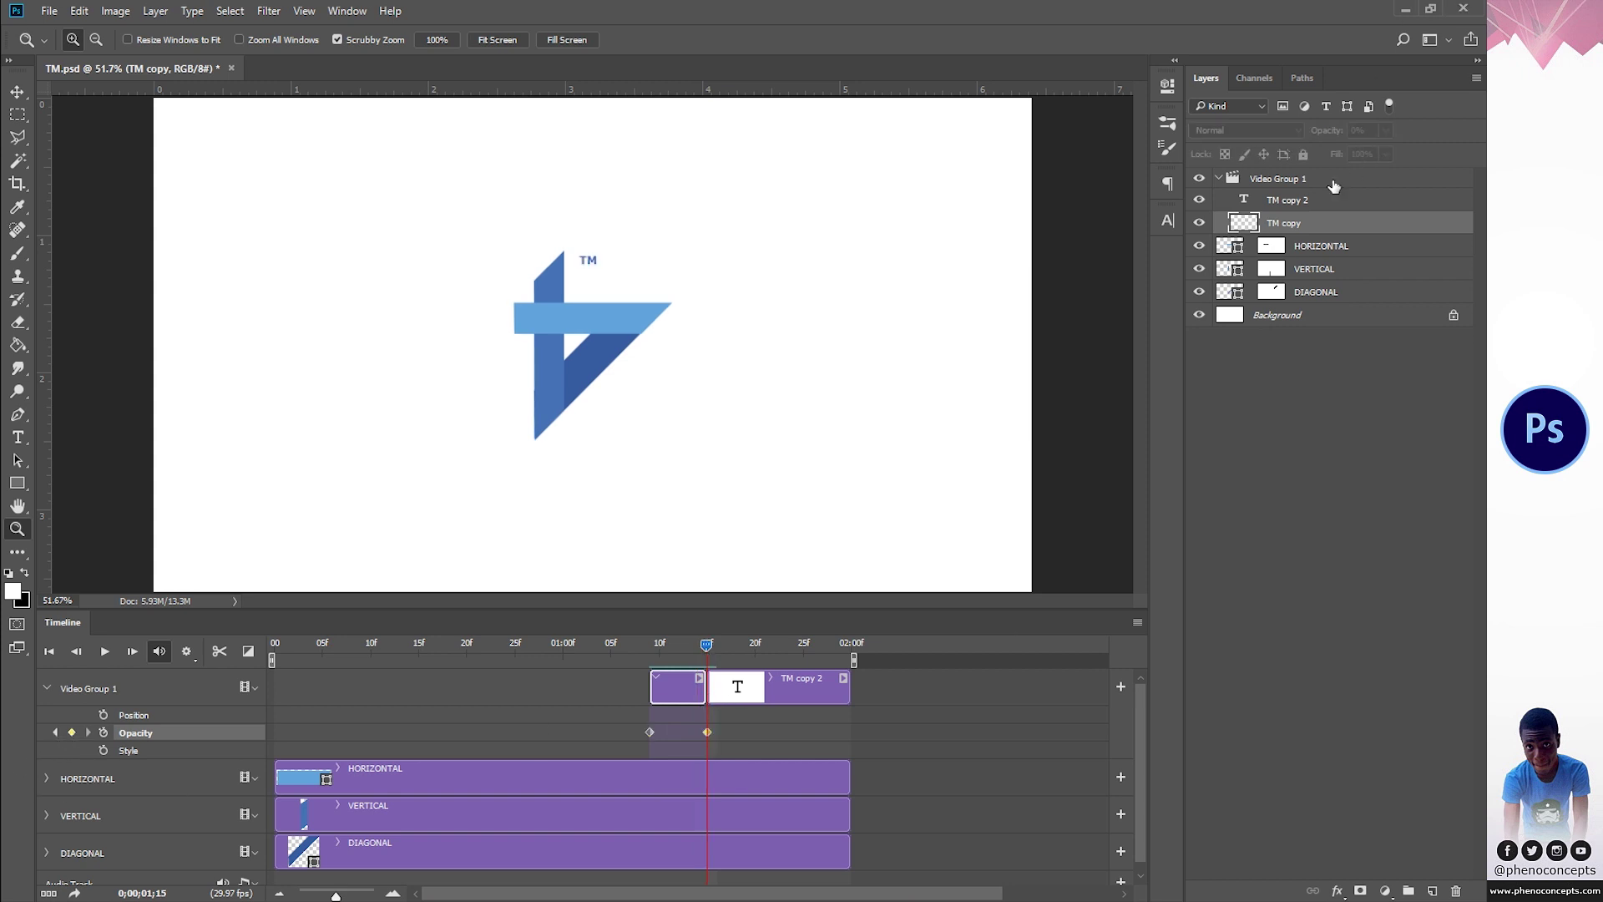
pyautogui.click(82, 653)
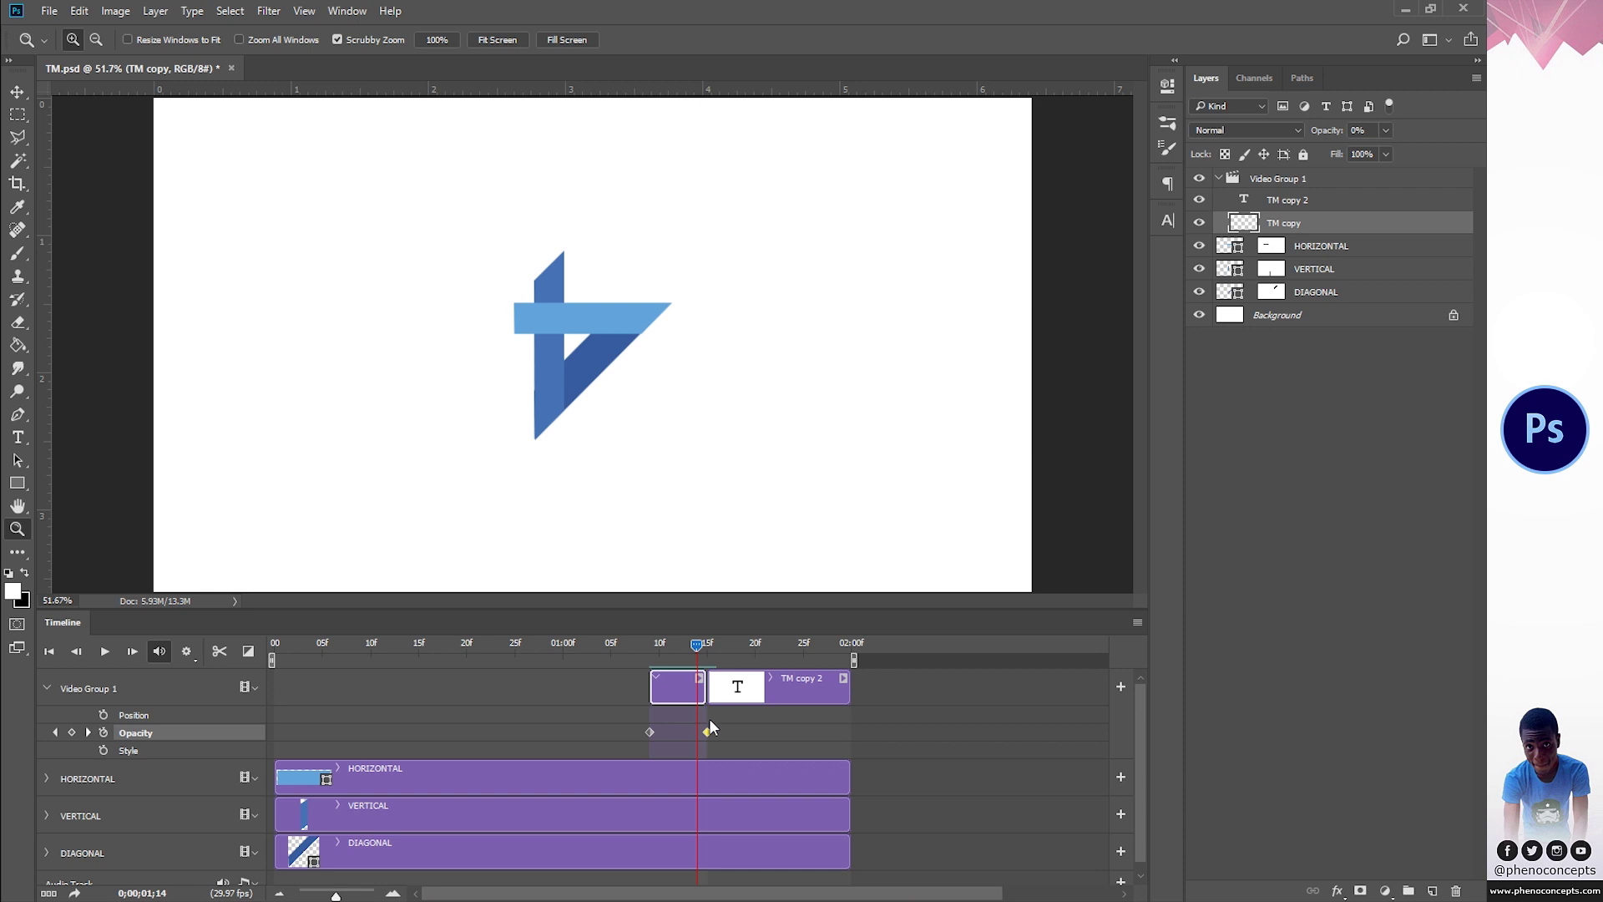
pyautogui.click(1326, 133)
pyautogui.write('100')
pyautogui.press('Return')
pyautogui.hotkey('ctrl', 'z')
pyautogui.hotkey('ctrl', 'z')
# Step: Check the fade at 1;09, then play the logo animation from the first frame
pyautogui.moveTo(698, 637); pyautogui.dragTo(755, 667)
pyautogui.click(819, 681)
pyautogui.click(47, 688)
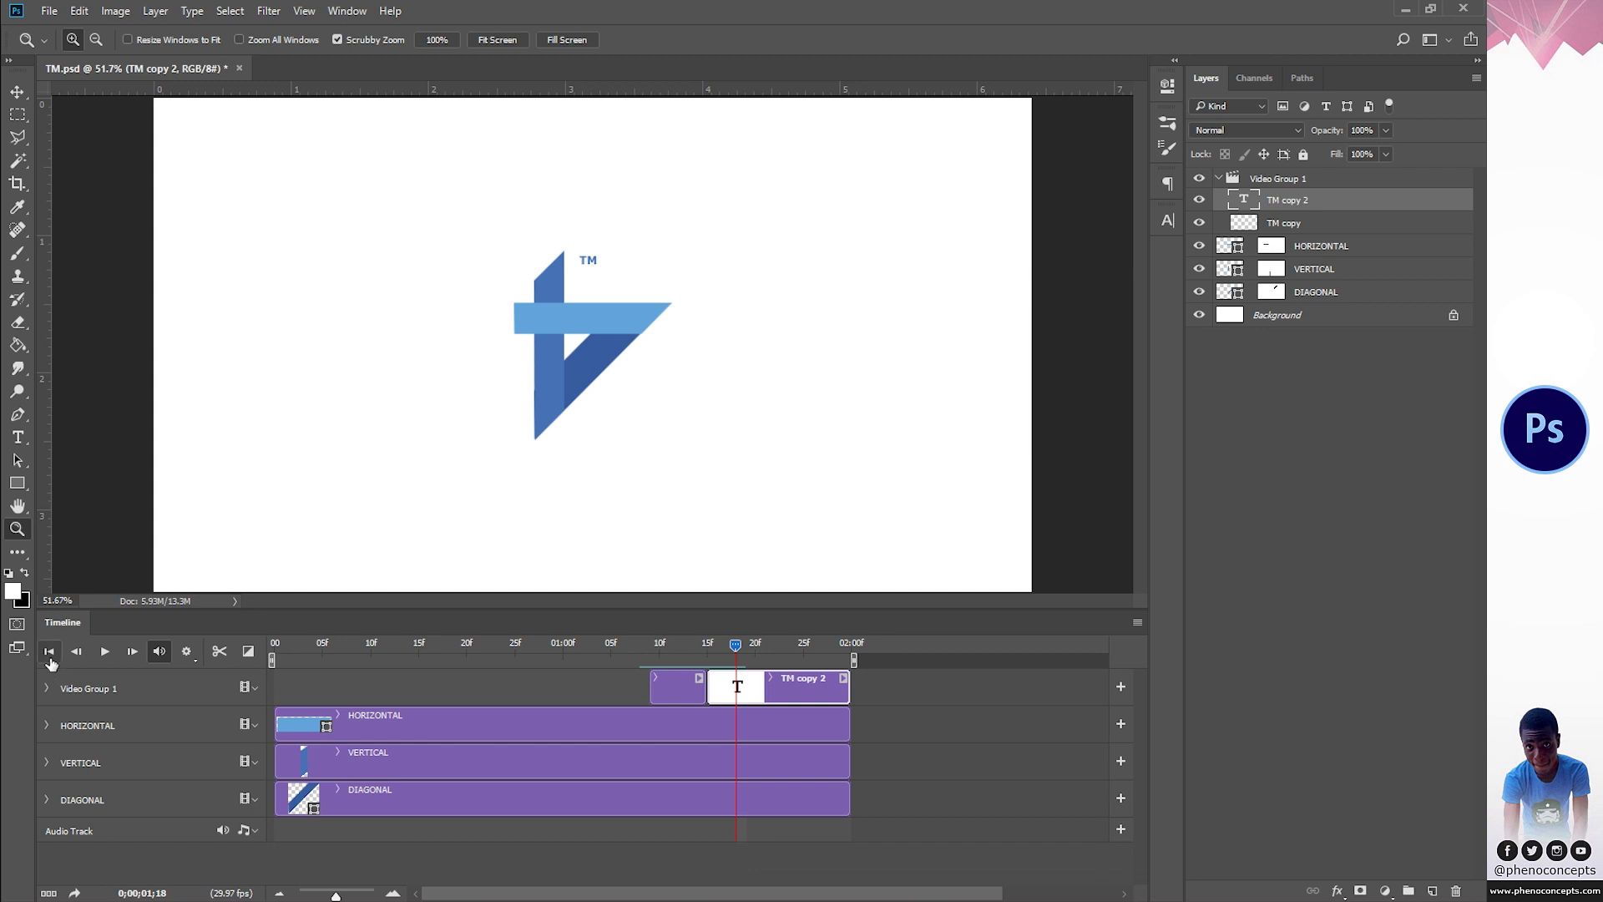
pyautogui.click(48, 651)
pyautogui.click(104, 652)
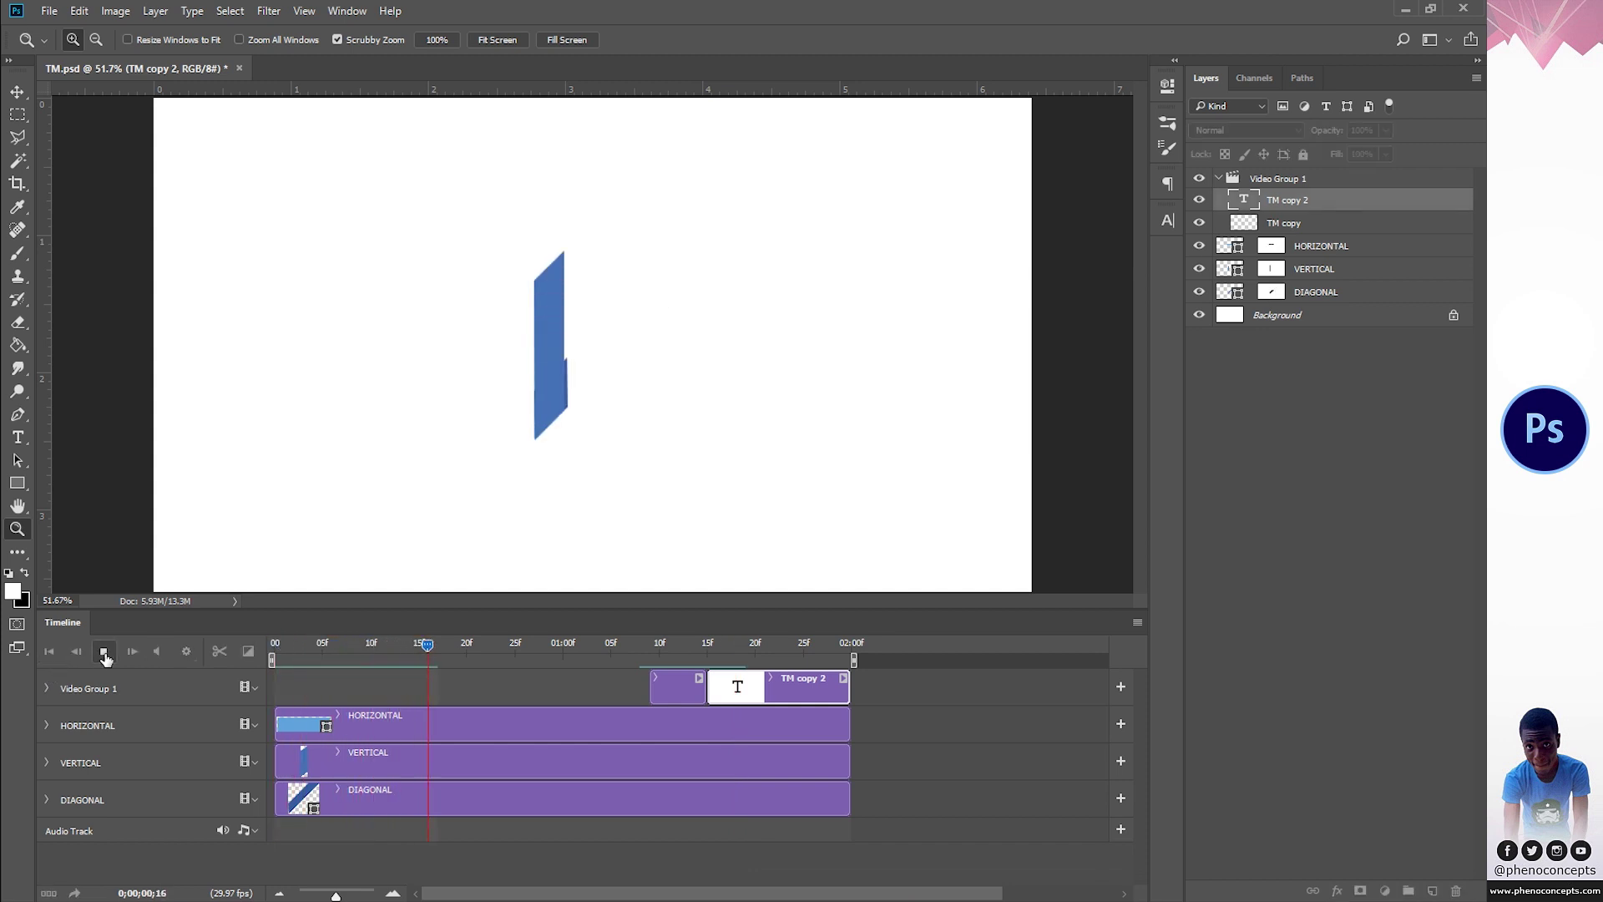